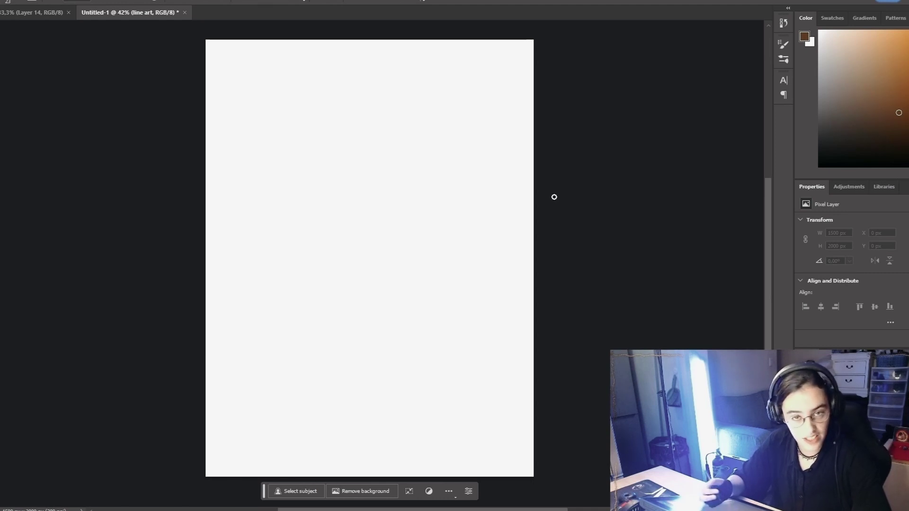
Step: Sketch a rope net in the canvas's upper corner and a curved railing with five double-line posts and a lower rail
mouse_move(529, 154)
mouse_down()
mouse_move(532, 146)
mouse_move(526, 185)
mouse_move(528, 163)
mouse_move(500, 194)
mouse_up()
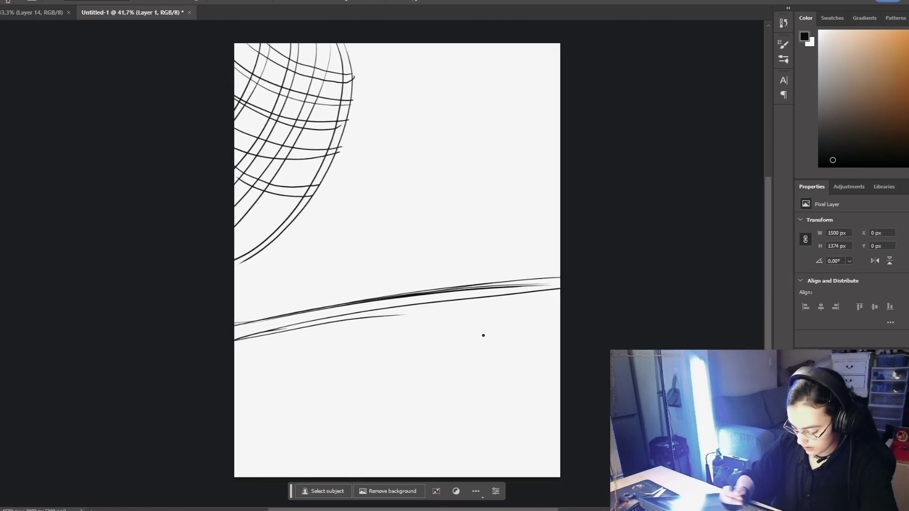
mouse_move(522, 297)
mouse_down()
mouse_move(523, 363)
mouse_move(530, 358)
mouse_up()
mouse_move(454, 301)
mouse_down()
mouse_move(456, 373)
mouse_move(465, 372)
mouse_up()
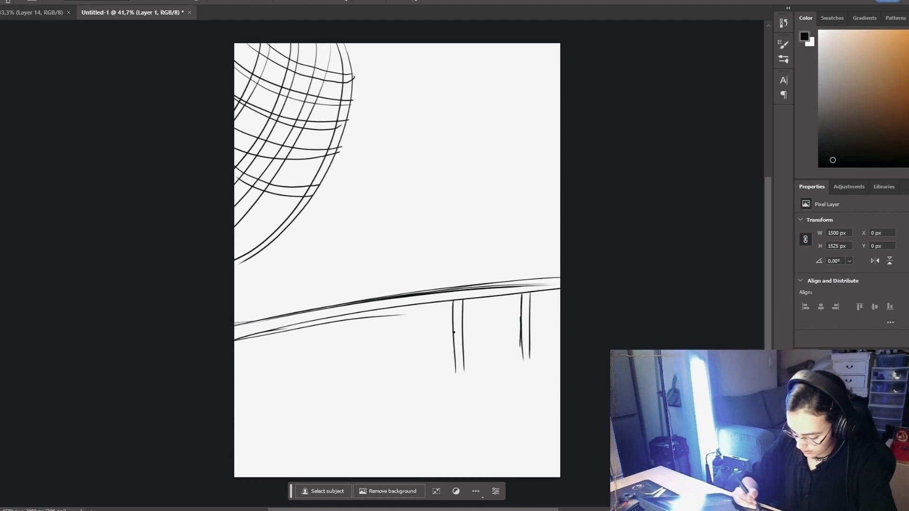
mouse_move(392, 308)
mouse_down()
mouse_move(394, 372)
mouse_move(403, 381)
mouse_up()
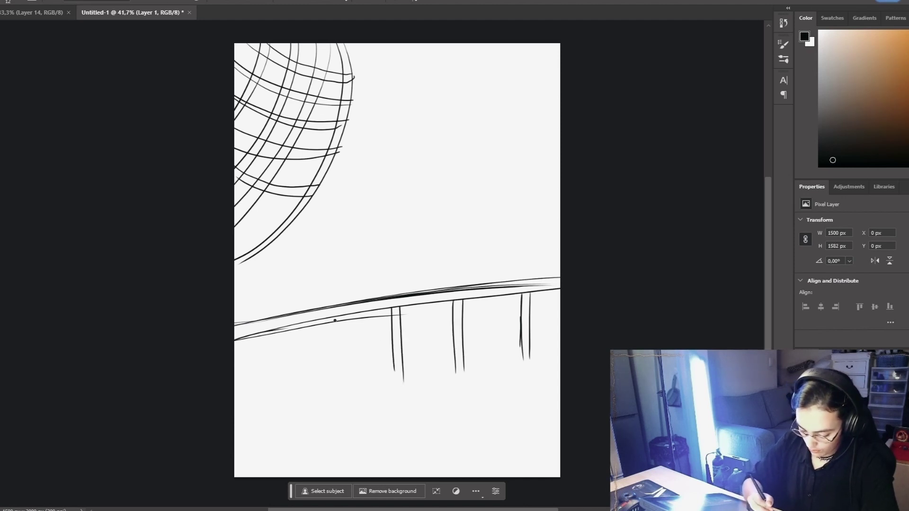
mouse_move(335, 321)
mouse_down()
mouse_move(338, 384)
mouse_move(350, 384)
mouse_up()
drag(269, 331, 273, 392)
drag(280, 329, 283, 374)
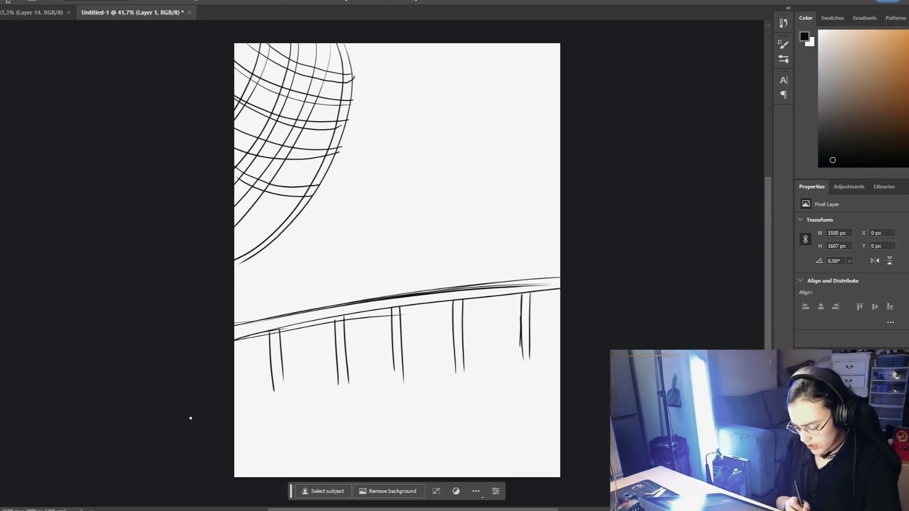
drag(238, 410, 561, 365)
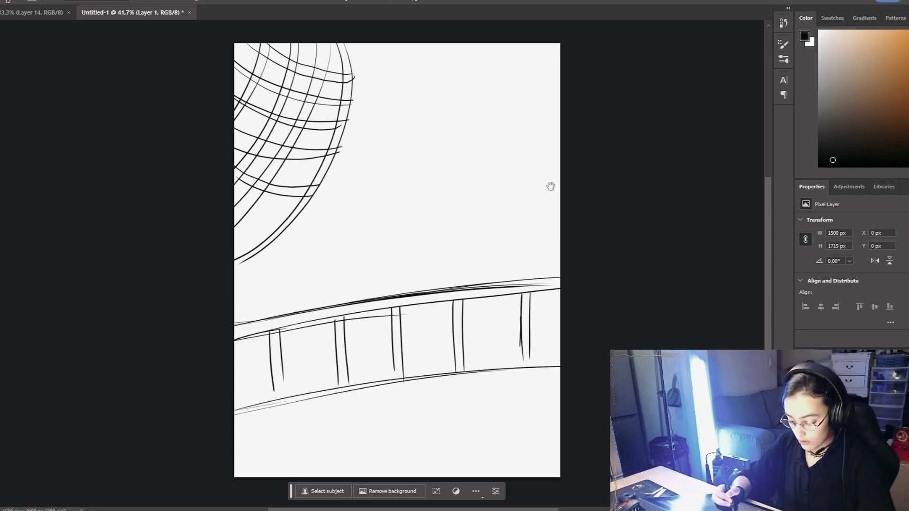
Step: Sketch a small figure standing on the railing with a round head, crossed face guidelines and one bent arm
drag(551, 186, 539, 217)
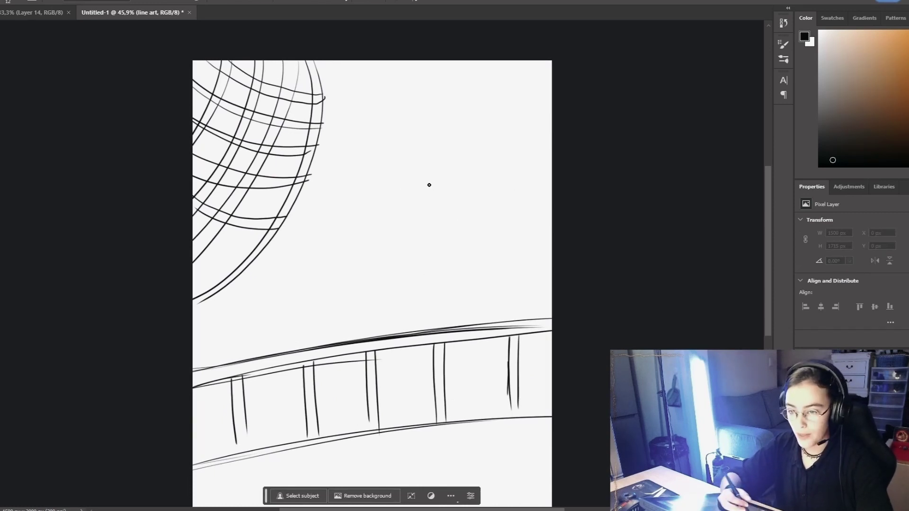
mouse_move(377, 123)
mouse_down()
mouse_move(483, 162)
mouse_move(399, 106)
mouse_move(412, 101)
mouse_up()
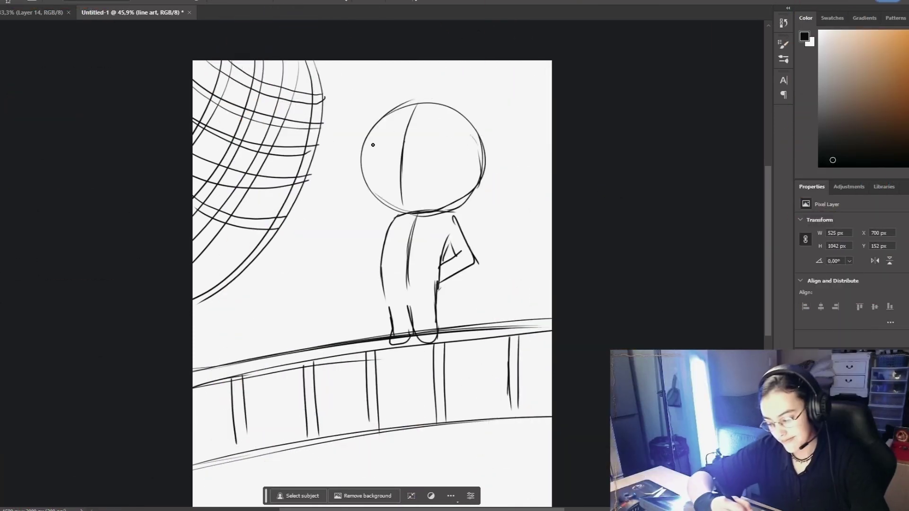
drag(365, 143, 440, 151)
drag(366, 139, 425, 142)
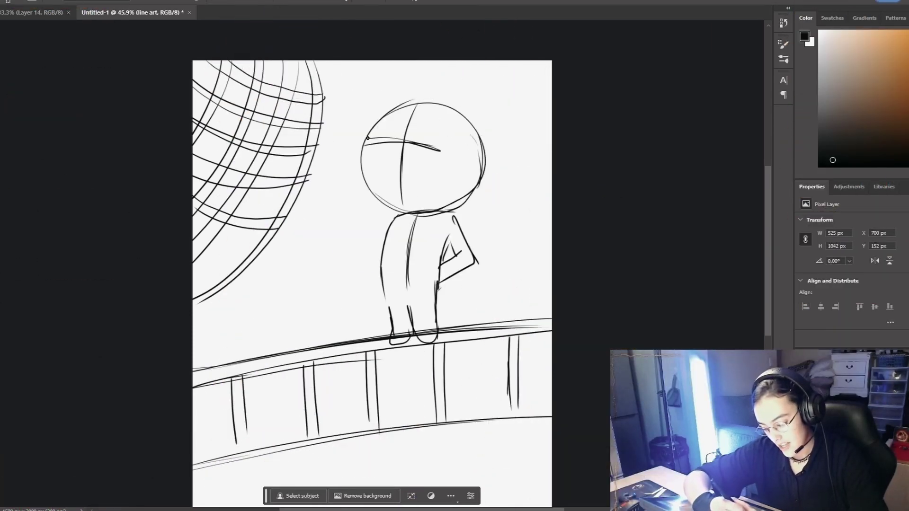
mouse_move(376, 116)
mouse_down()
mouse_move(368, 138)
mouse_move(383, 195)
mouse_move(412, 213)
mouse_move(384, 223)
mouse_move(383, 239)
mouse_up()
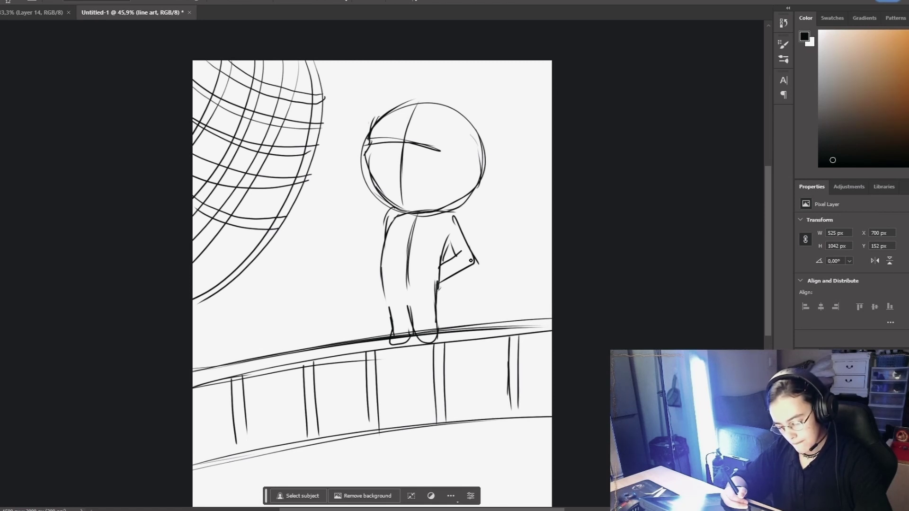
Step: Try to refine the standing figure's head outline with adjusted brush and eraser settings
right_click(495, 166)
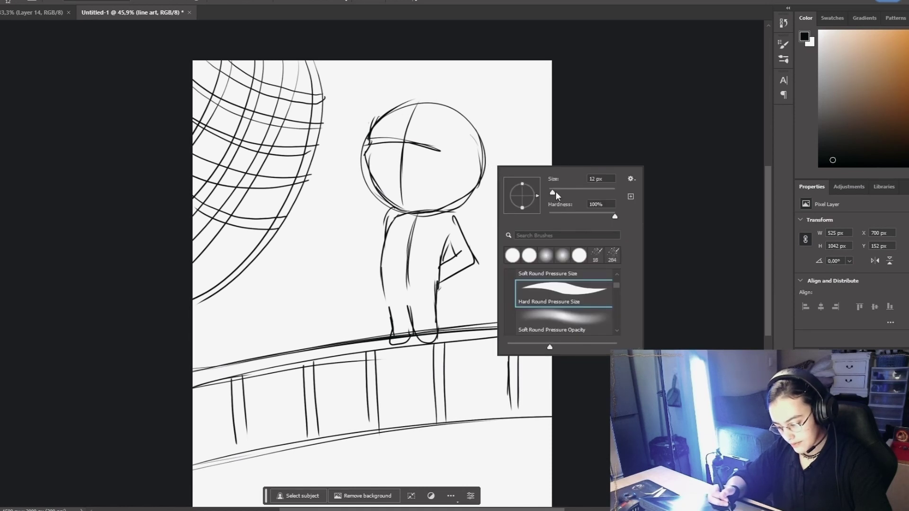
click(365, 128)
key(e)
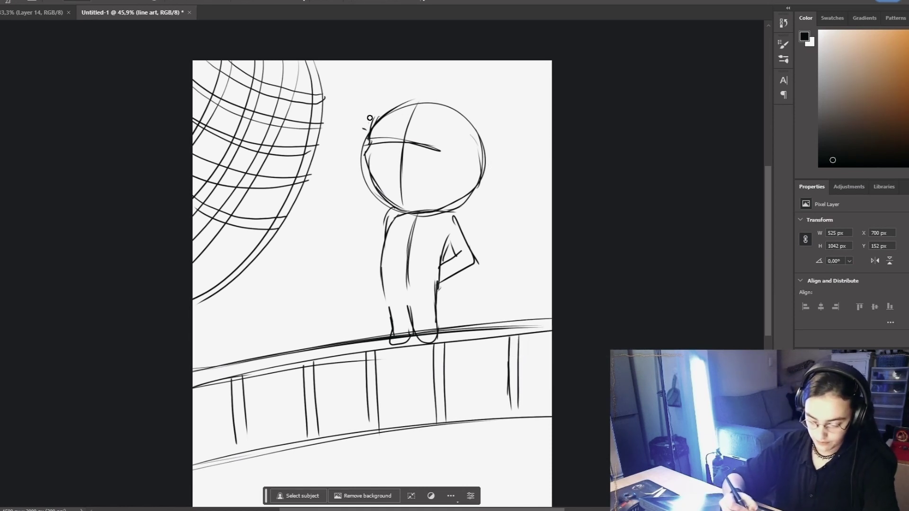
right_click(452, 157)
click(534, 182)
click(375, 258)
mouse_move(374, 118)
mouse_down()
mouse_move(353, 173)
mouse_move(410, 106)
mouse_move(414, 150)
mouse_move(442, 112)
mouse_move(470, 111)
mouse_move(477, 180)
mouse_up()
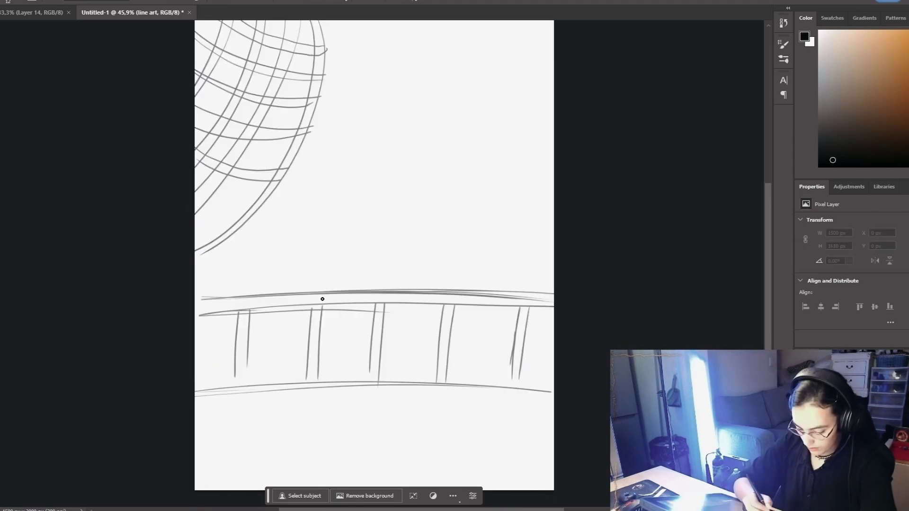
Step: Sketch a barrel in front of the railing with bulging sides, a flat base and a curved rim
mouse_move(329, 245)
mouse_down()
mouse_move(326, 395)
mouse_move(429, 401)
mouse_up()
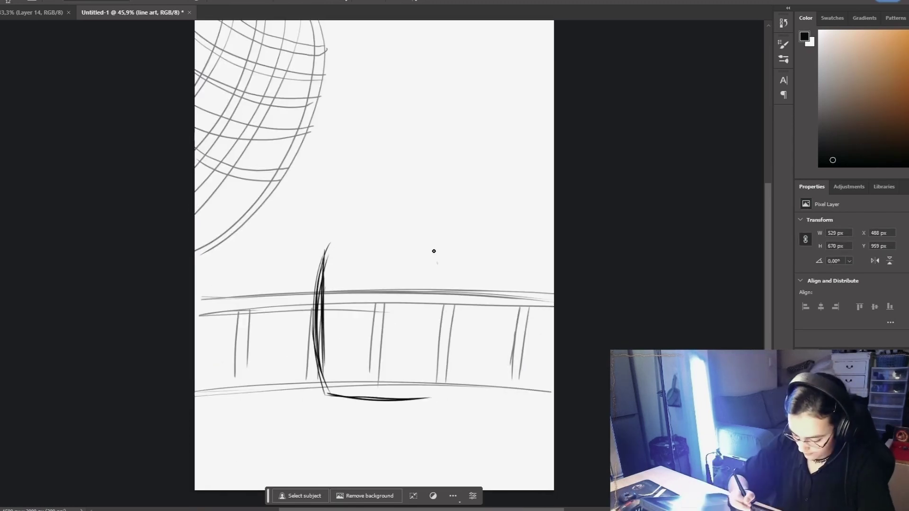
drag(435, 251, 427, 400)
mouse_move(325, 397)
mouse_down()
mouse_move(330, 248)
mouse_move(438, 247)
mouse_move(447, 315)
mouse_up()
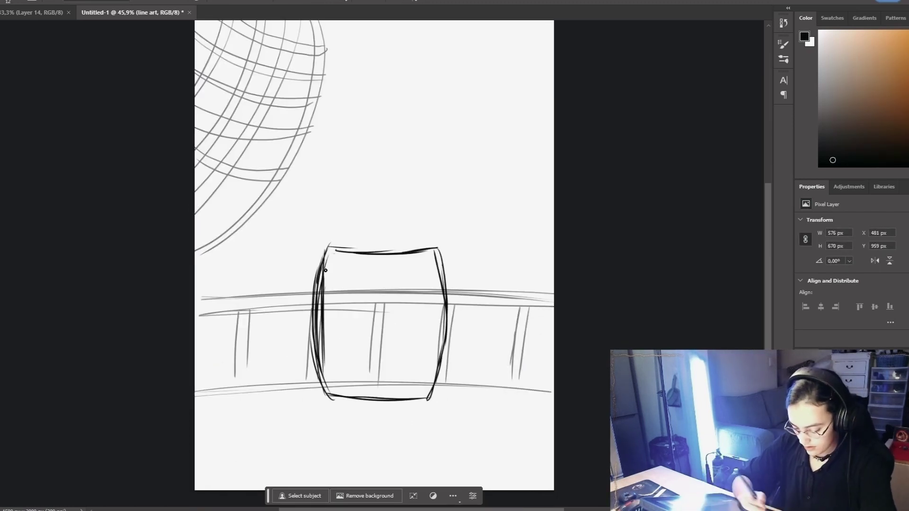
drag(329, 245, 312, 389)
Step: Sketch a round head above the barrel with a vertical centre line and a horizontal eye guideline
drag(412, 218, 423, 205)
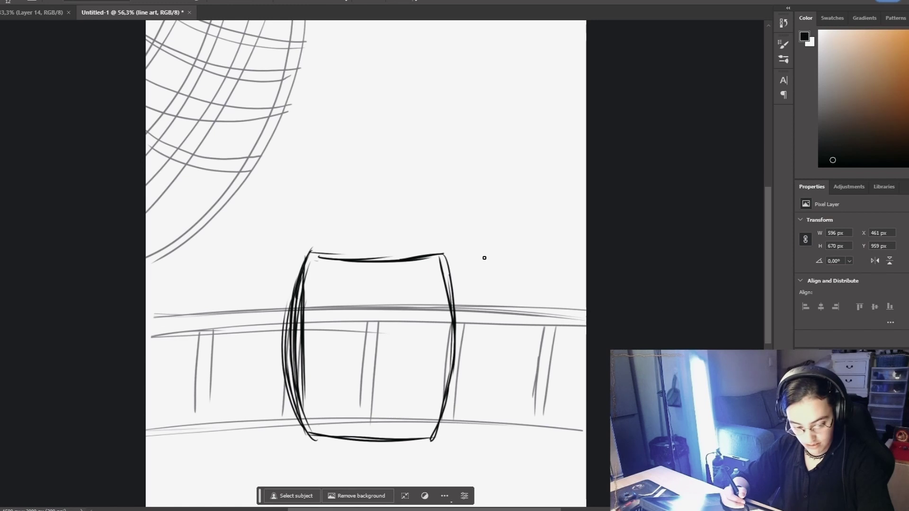
mouse_move(316, 187)
mouse_down()
mouse_move(321, 239)
mouse_move(356, 274)
mouse_move(443, 267)
mouse_up()
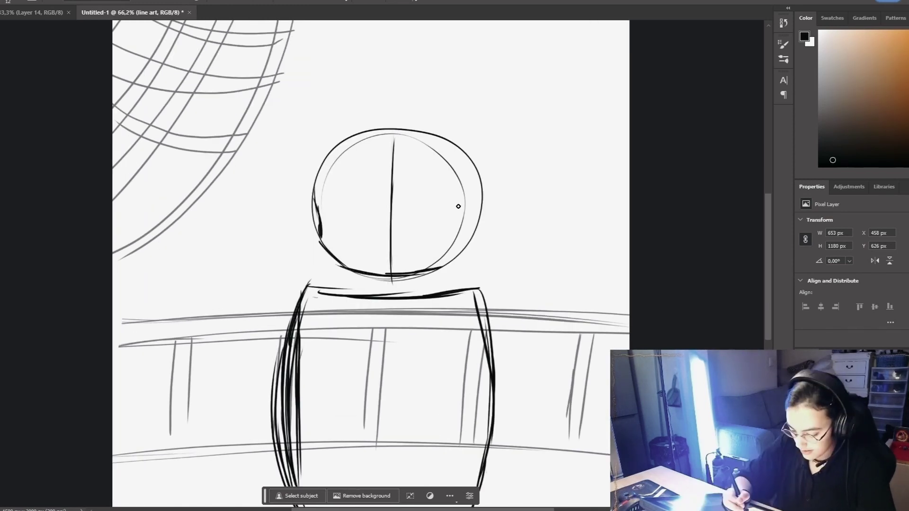
drag(462, 178, 458, 239)
drag(462, 225, 453, 253)
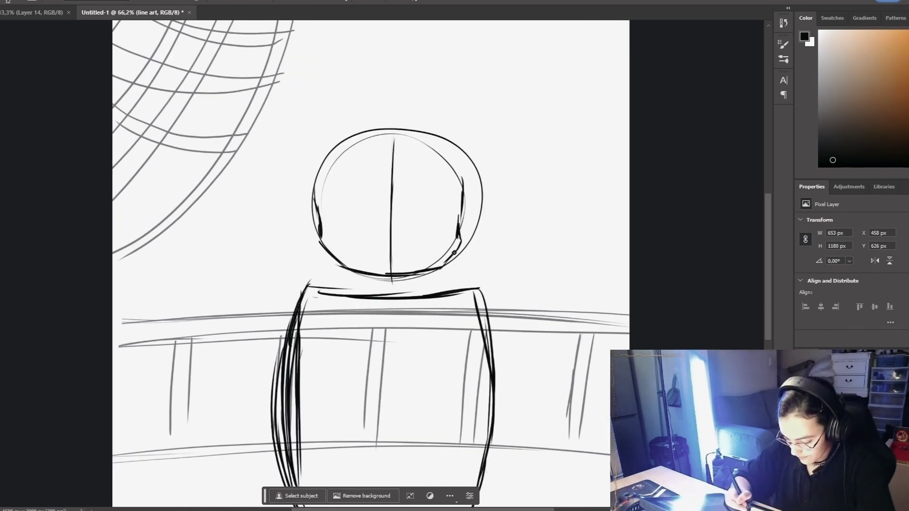
drag(379, 128, 316, 213)
drag(425, 129, 462, 183)
drag(391, 122, 390, 192)
drag(327, 218, 446, 219)
Step: Sketch rounded shoulders beneath the head and two folded arms with hands resting on the barrel's rim
drag(456, 269, 482, 288)
drag(481, 299, 426, 312)
drag(442, 309, 428, 299)
drag(435, 289, 447, 292)
drag(356, 273, 316, 314)
drag(317, 309, 359, 320)
drag(353, 301, 369, 316)
scroll(487, 206, down, 3)
scroll(487, 206, up, 6)
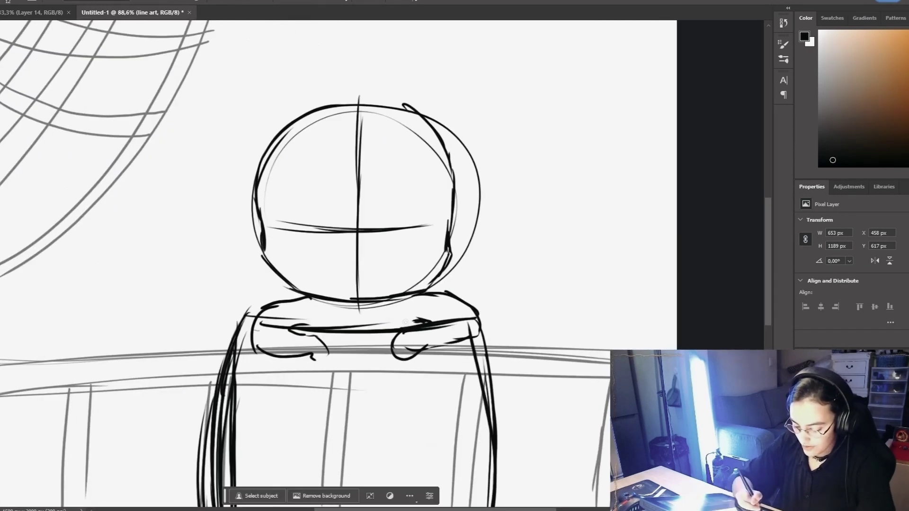
drag(483, 295, 518, 254)
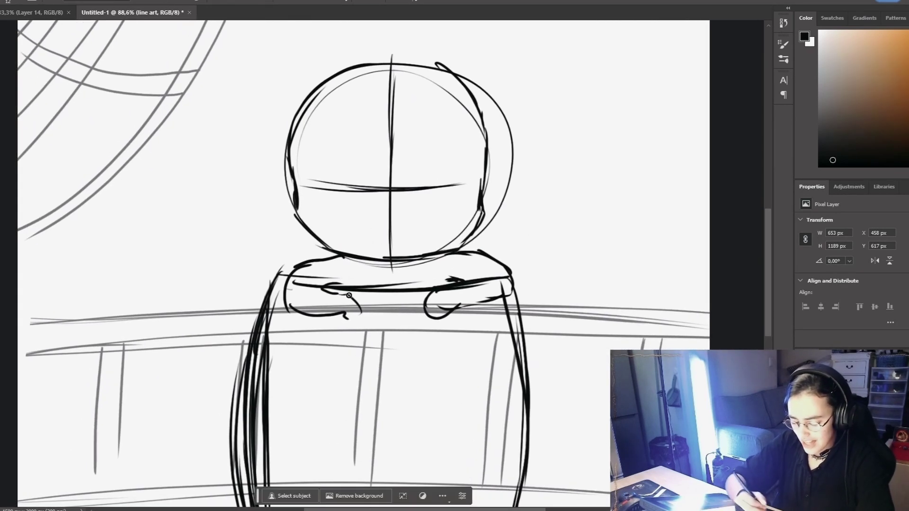
mouse_move(337, 285)
mouse_down()
mouse_move(368, 316)
mouse_move(343, 315)
mouse_up()
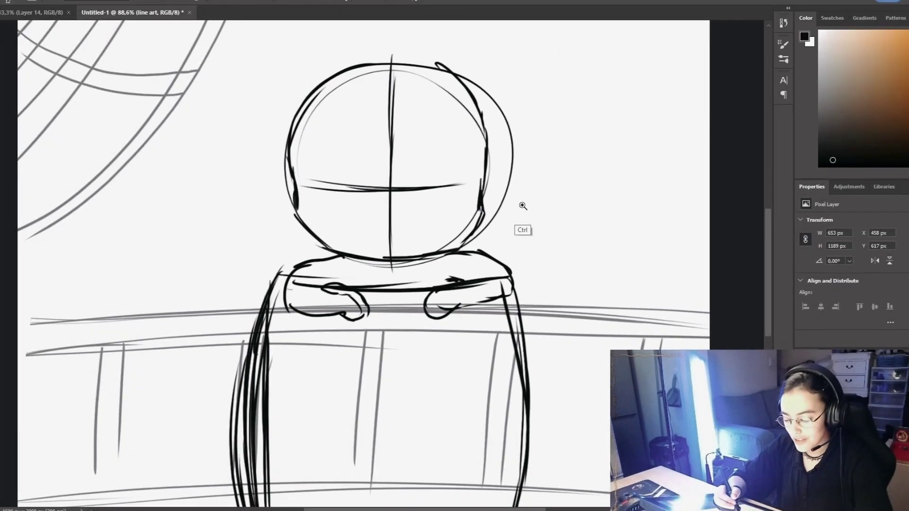
Step: Raise the head and shoulders above the barrel and clear the folded arms and the barrel's rim
mouse_move(515, 202)
ctrl+mouse_down()
mouse_move(509, 236)
mouse_move(531, 263)
ctrl+mouse_up()
drag(494, 332, 455, 349)
ctrl+drag(556, 255, 547, 254)
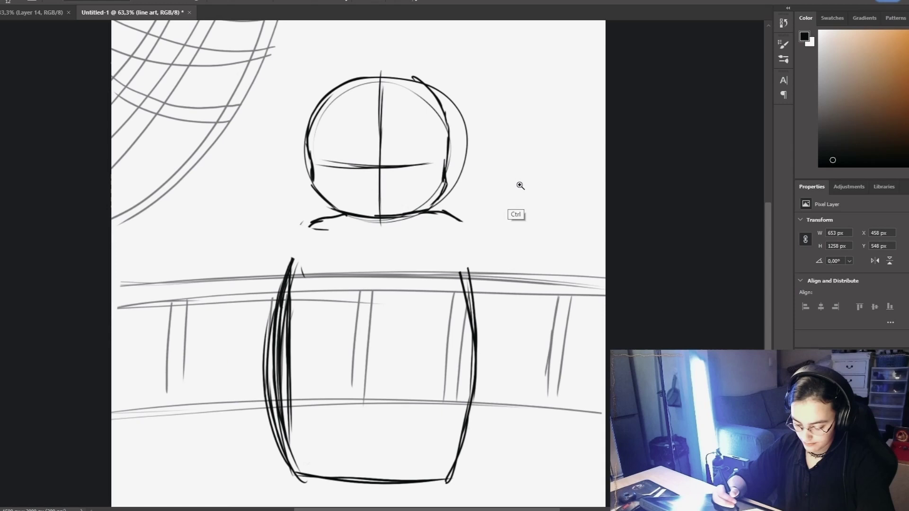
ctrl+drag(519, 187, 512, 192)
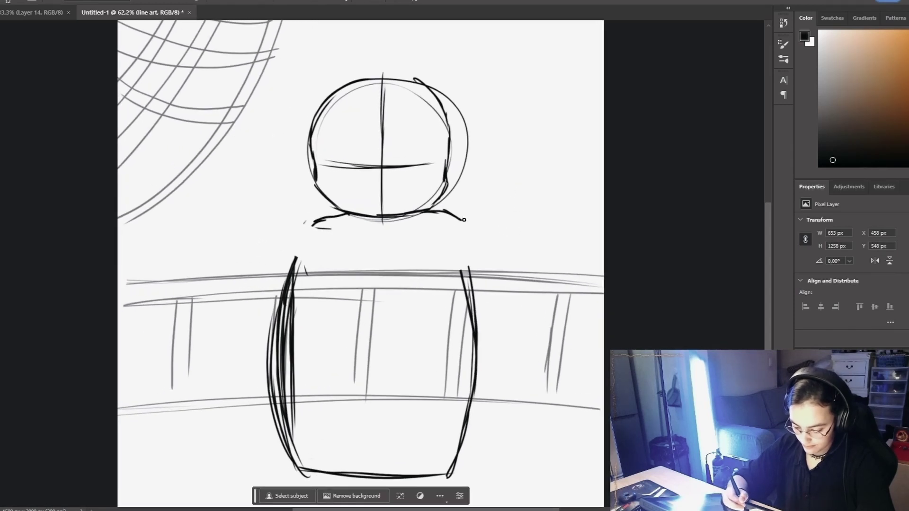
drag(464, 219, 512, 179)
mouse_move(480, 206)
mouse_down()
mouse_move(512, 196)
mouse_move(468, 242)
mouse_up()
mouse_move(492, 226)
mouse_down()
mouse_move(468, 247)
mouse_move(452, 242)
mouse_up()
key(ctrl+z)
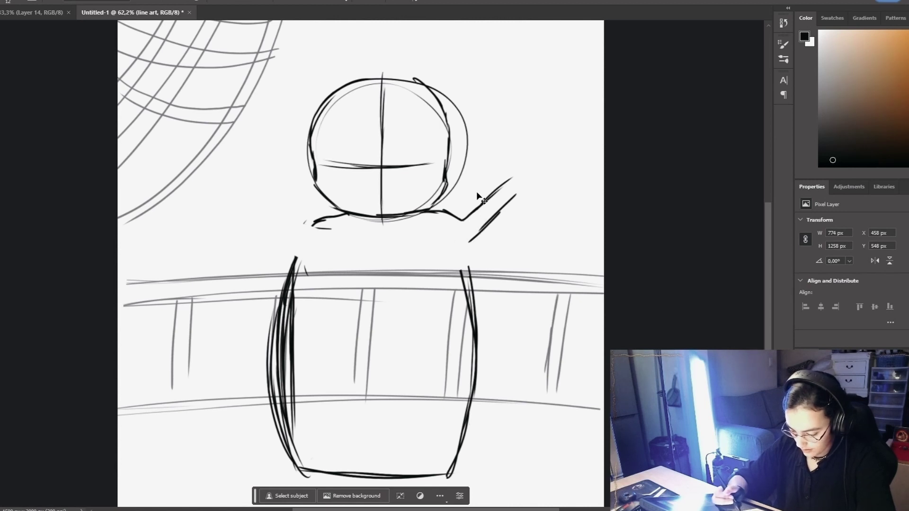
key(ctrl+z)
key(ctrl+z)
key(ctrl+z)
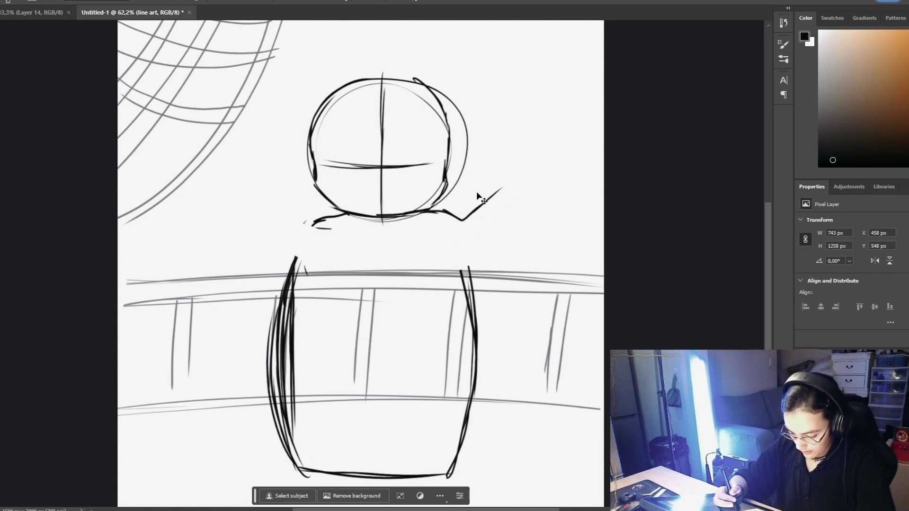
key(ctrl+z)
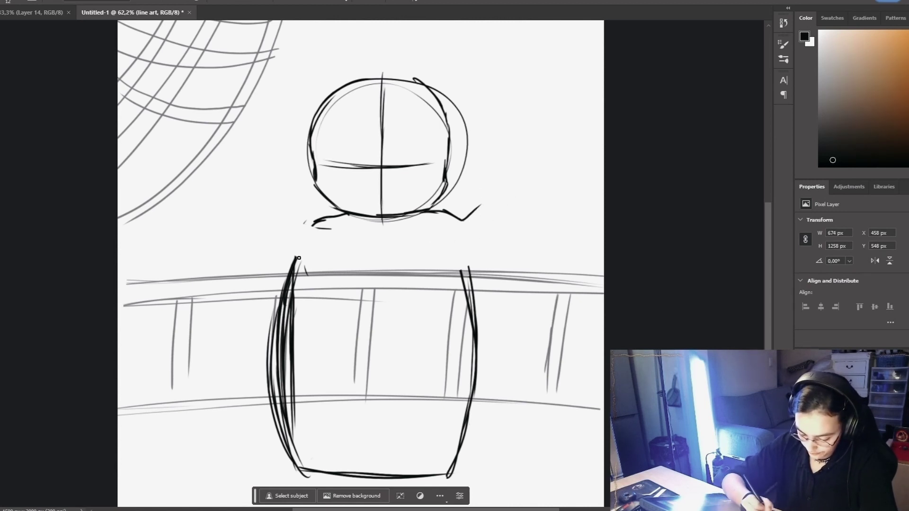
Step: Redraw the barrel's curved rim and sketch one arm bent down over its edge
mouse_move(306, 268)
mouse_down()
mouse_move(324, 275)
mouse_move(317, 268)
mouse_move(427, 275)
mouse_up()
drag(346, 276, 463, 265)
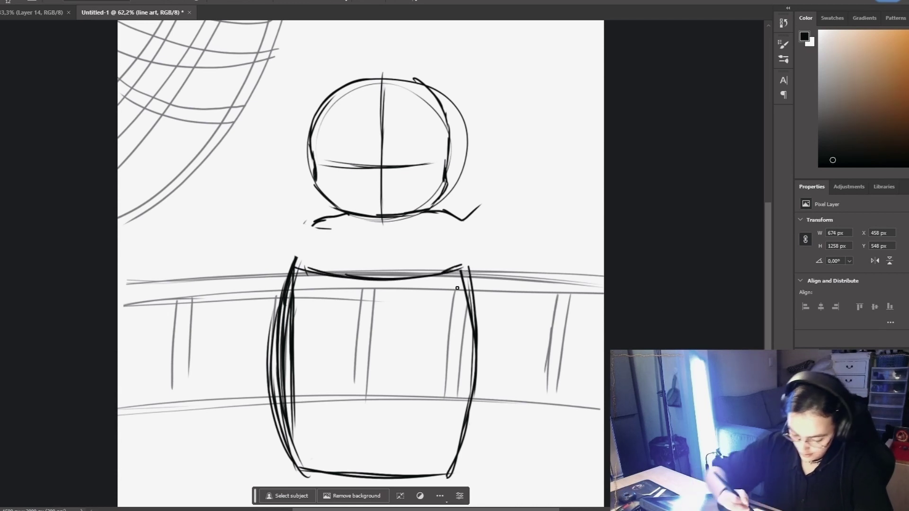
mouse_move(315, 225)
mouse_down()
mouse_move(298, 238)
mouse_move(303, 281)
mouse_move(334, 304)
mouse_move(328, 257)
mouse_move(337, 242)
mouse_up()
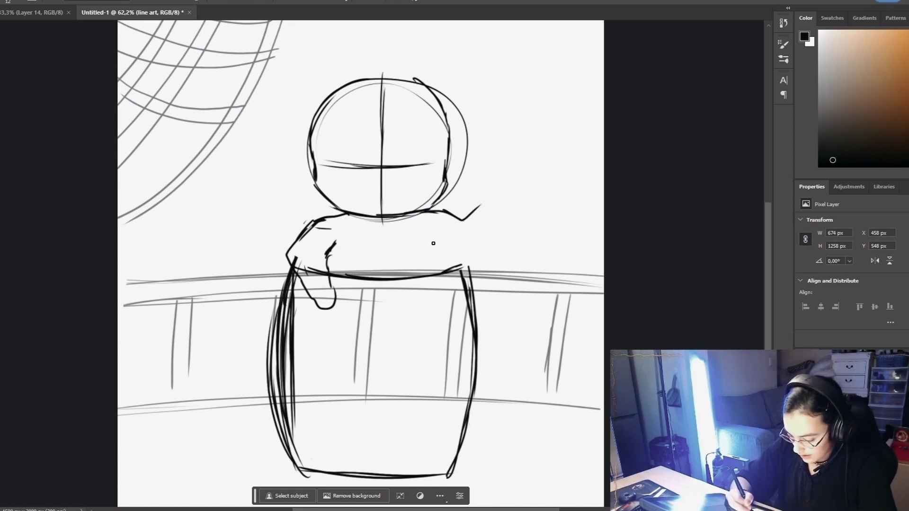
Step: Sketch the other arm raised beside the head with a rounded hand, and add the torso's sides above the barrel rim
mouse_move(433, 235)
mouse_down()
mouse_move(434, 278)
mouse_move(436, 239)
mouse_move(456, 247)
mouse_move(502, 211)
mouse_move(483, 200)
mouse_move(497, 172)
mouse_move(517, 186)
mouse_up()
drag(517, 193, 503, 209)
key(ctrl+space)
drag(548, 177, 526, 212)
drag(545, 189, 552, 189)
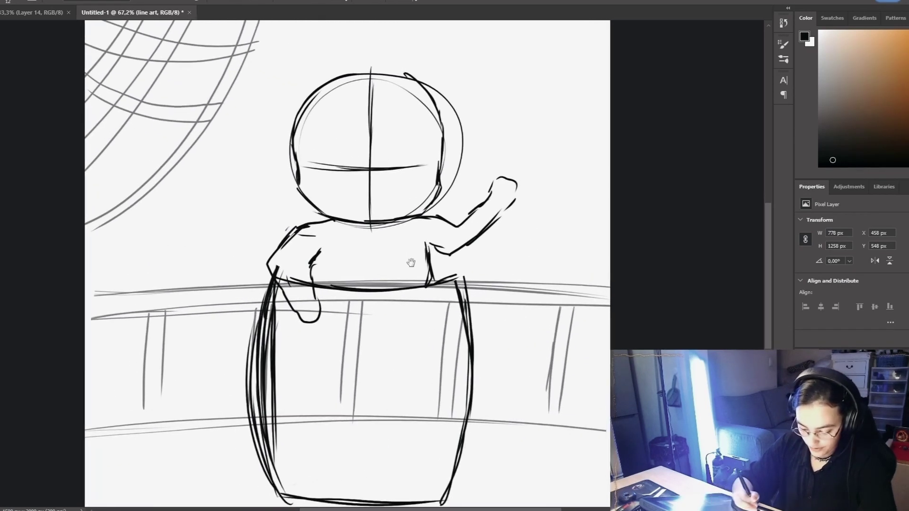
drag(411, 262, 437, 297)
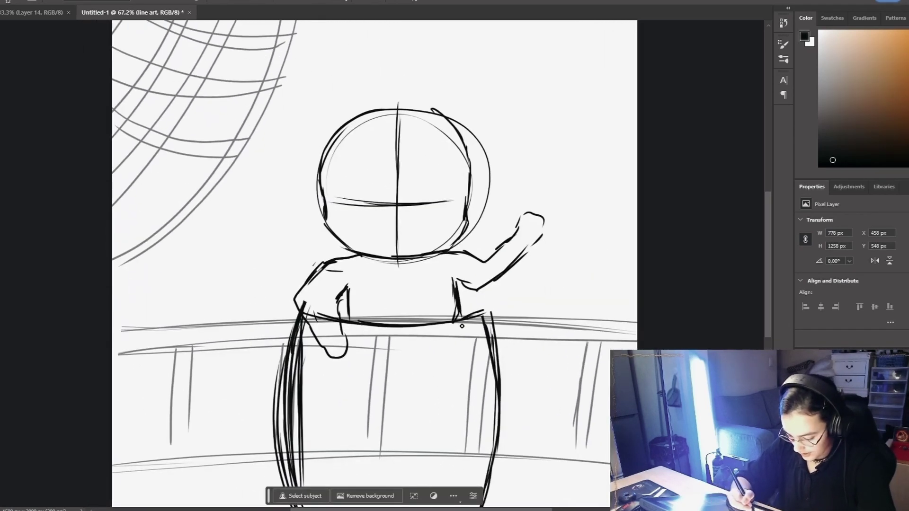
Step: Sketch curling tentacles on both sides of the head and a teardrop shape hanging from the raised hand
mouse_move(496, 204)
mouse_down()
mouse_move(476, 278)
mouse_move(498, 229)
mouse_move(551, 238)
mouse_up()
drag(472, 203, 480, 197)
drag(436, 230, 435, 262)
mouse_move(318, 303)
mouse_down()
mouse_move(342, 283)
mouse_move(224, 259)
mouse_up()
mouse_move(225, 259)
mouse_down()
mouse_move(260, 271)
mouse_move(286, 310)
mouse_up()
mouse_move(227, 256)
mouse_down()
mouse_move(308, 300)
mouse_move(426, 292)
mouse_move(455, 267)
mouse_move(504, 299)
mouse_move(521, 405)
mouse_up()
key(e)
key(b)
drag(505, 332, 488, 396)
Step: Sketch a pair of short curled tentacles below the face, one on each side of the centre line
scroll(533, 256, down, 1)
mouse_move(432, 286)
mouse_down()
mouse_move(467, 271)
mouse_move(495, 334)
mouse_move(438, 282)
mouse_up()
drag(358, 279, 371, 320)
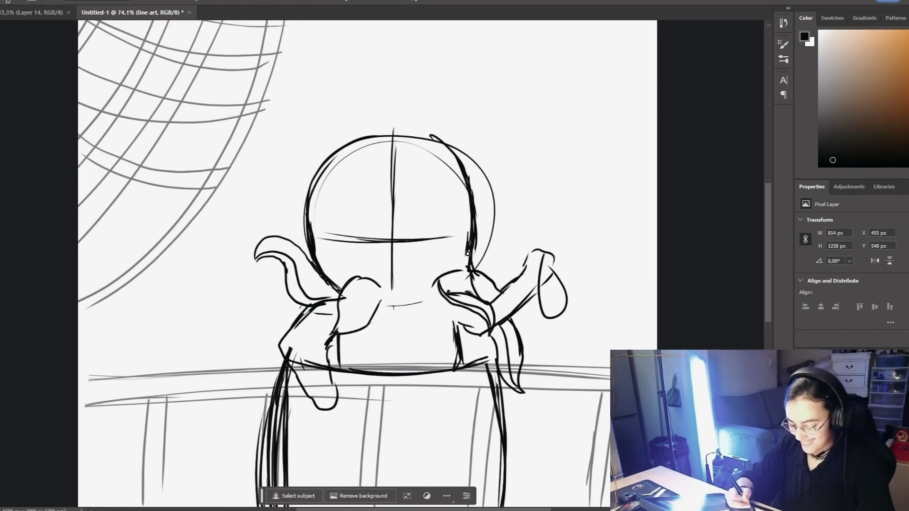
drag(412, 278, 452, 319)
drag(452, 319, 428, 324)
mouse_move(406, 288)
mouse_down()
mouse_move(421, 322)
mouse_move(449, 320)
mouse_up()
drag(385, 290, 351, 332)
Step: Draw two filled oval eyes on the horizontal face guideline, one on each side of the centre line
scroll(447, 245, up, 6)
mouse_move(411, 214)
mouse_down()
mouse_move(416, 244)
mouse_move(403, 243)
mouse_up()
drag(277, 204, 283, 250)
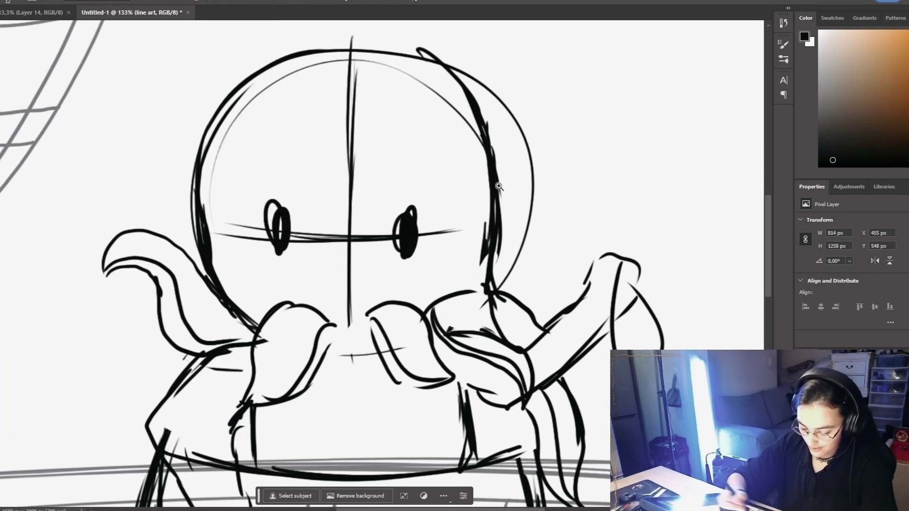
scroll(284, 237, down, 5)
scroll(441, 227, up, 4)
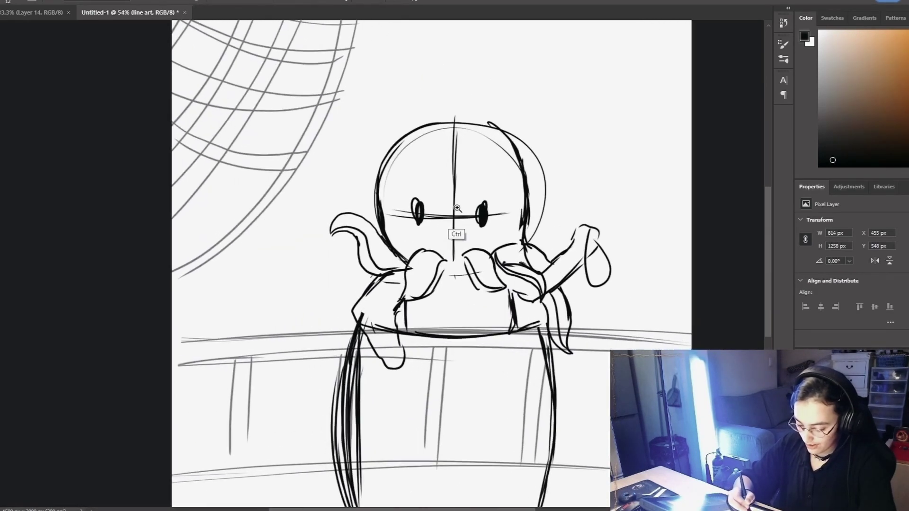
Step: Sketch a tilted square sheet hanging from the lowered hand and a tentacle sweeping across the forehead with its tip curling past the head
scroll(382, 254, down, 3)
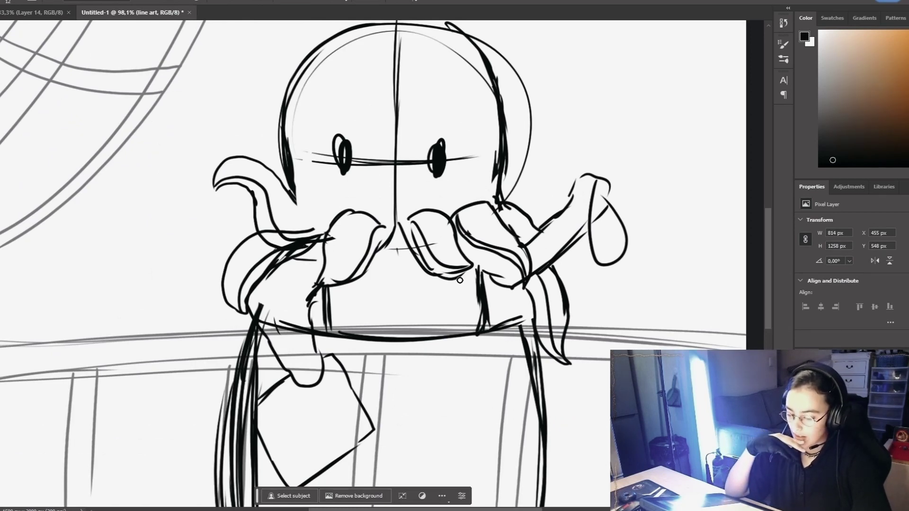
scroll(459, 280, down, 3)
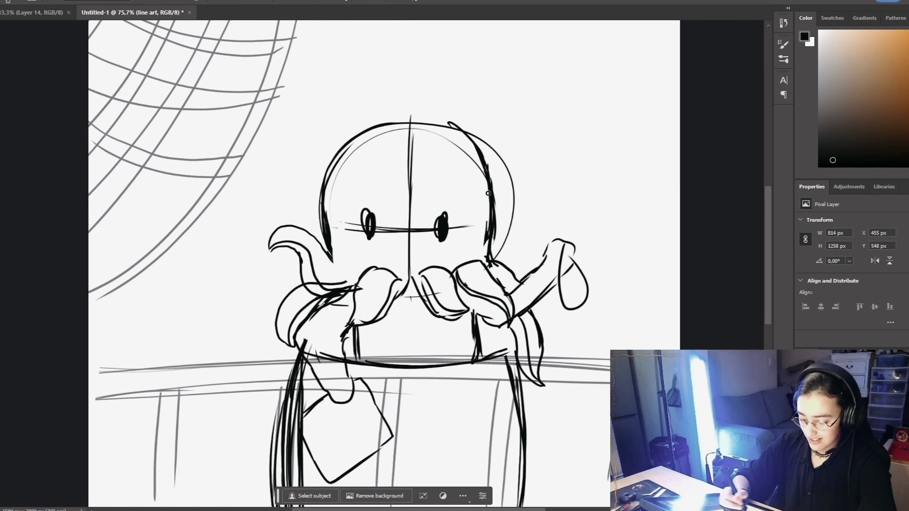
mouse_move(478, 157)
mouse_down()
mouse_move(305, 126)
mouse_move(429, 138)
mouse_move(495, 165)
mouse_up()
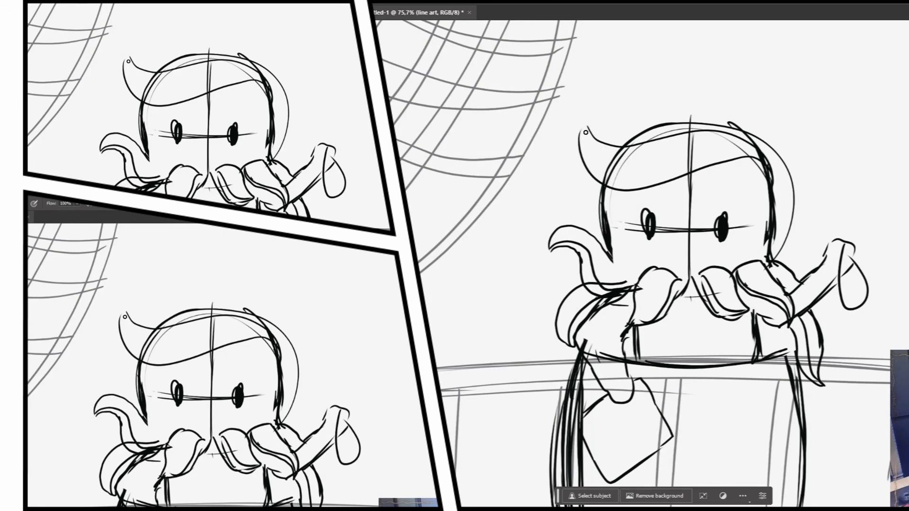
mouse_move(586, 132)
mouse_down()
mouse_move(600, 170)
mouse_move(640, 178)
mouse_move(749, 164)
mouse_up()
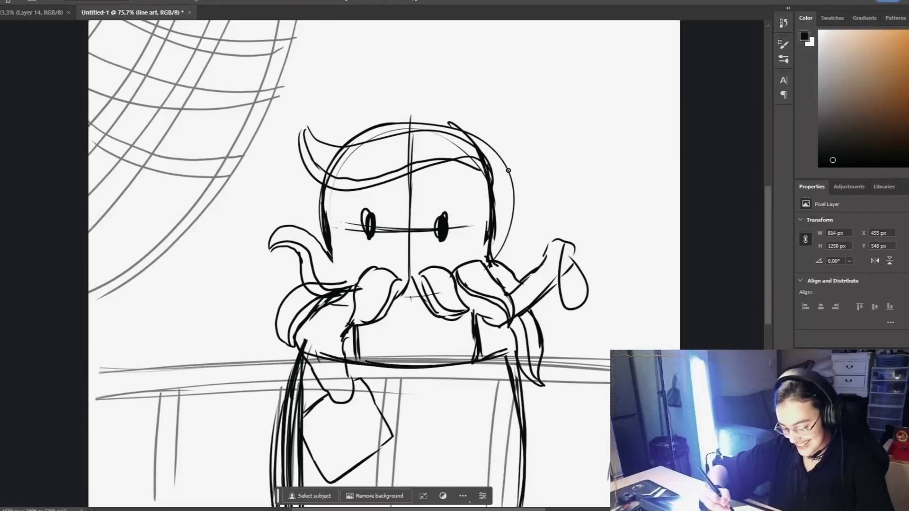
Step: Add small suckers to the forehead tentacle, a second curled tentacle over the top of the head, and heavier strokes along the head's right side
drag(505, 226, 502, 256)
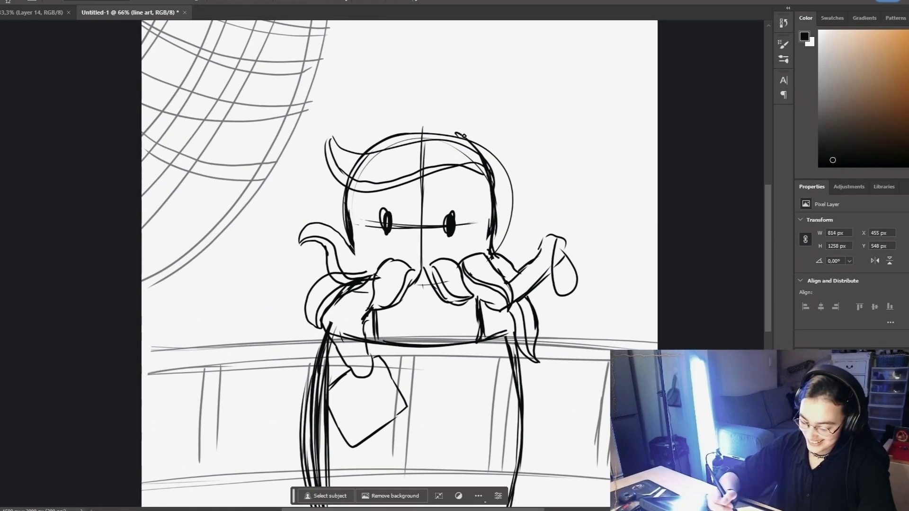
drag(365, 236, 365, 241)
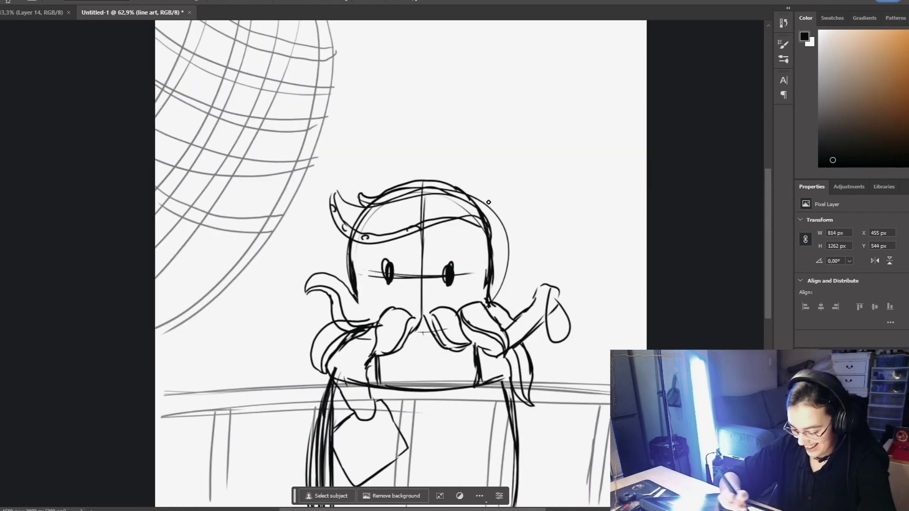
drag(471, 233, 470, 233)
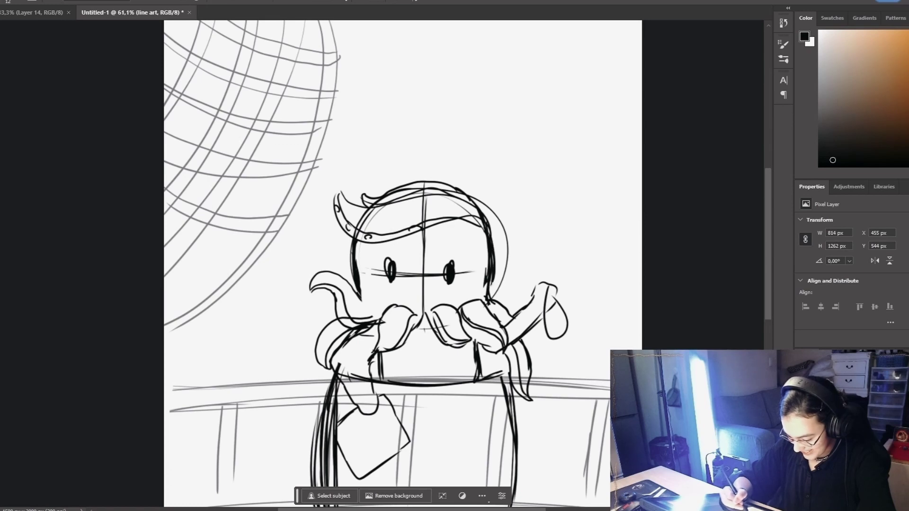
scroll(491, 241, up, 5)
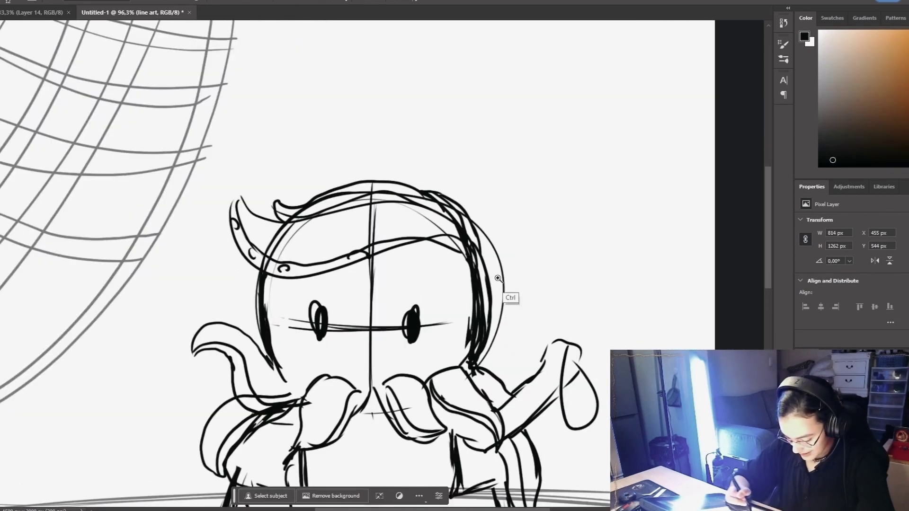
scroll(511, 295, down, 4)
scroll(476, 230, up, 3)
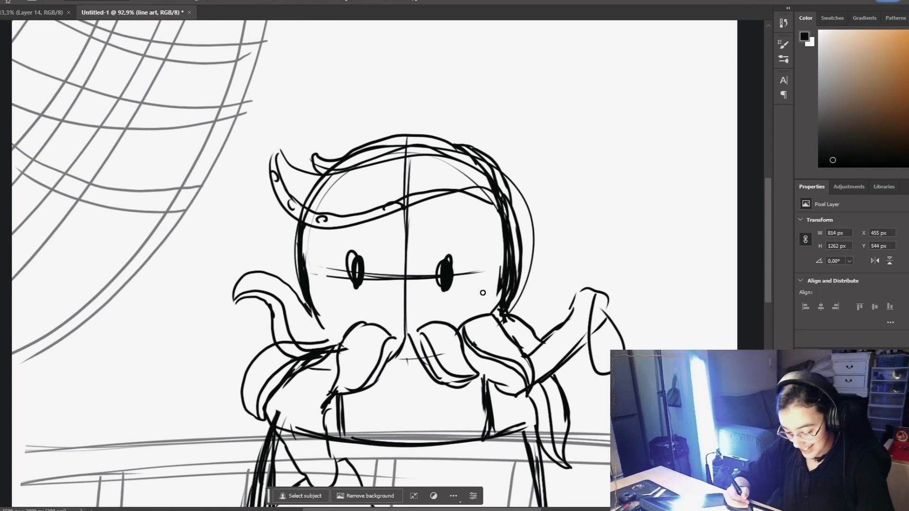
Step: Erase both filled oval eyes from the face guideline
key(e)
drag(447, 259, 448, 284)
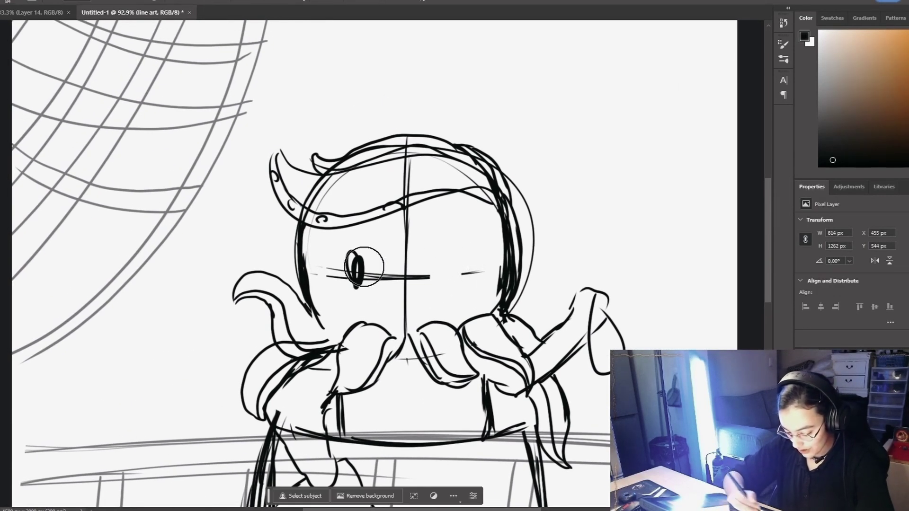
drag(362, 263, 360, 274)
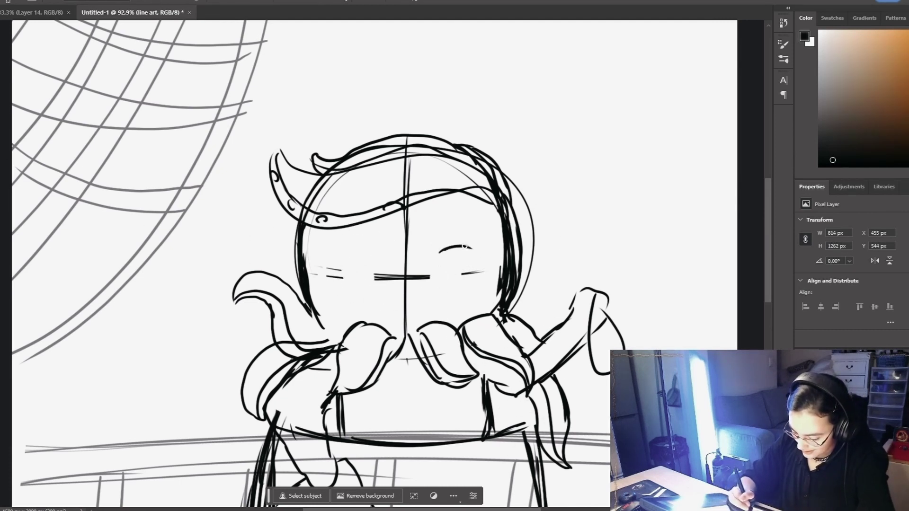
Step: Draw larger eyes with open oval irises under thick arched upper lids on both sides of the centre line
drag(453, 245, 475, 246)
mouse_move(340, 255)
mouse_down()
mouse_move(379, 252)
mouse_move(377, 277)
mouse_up()
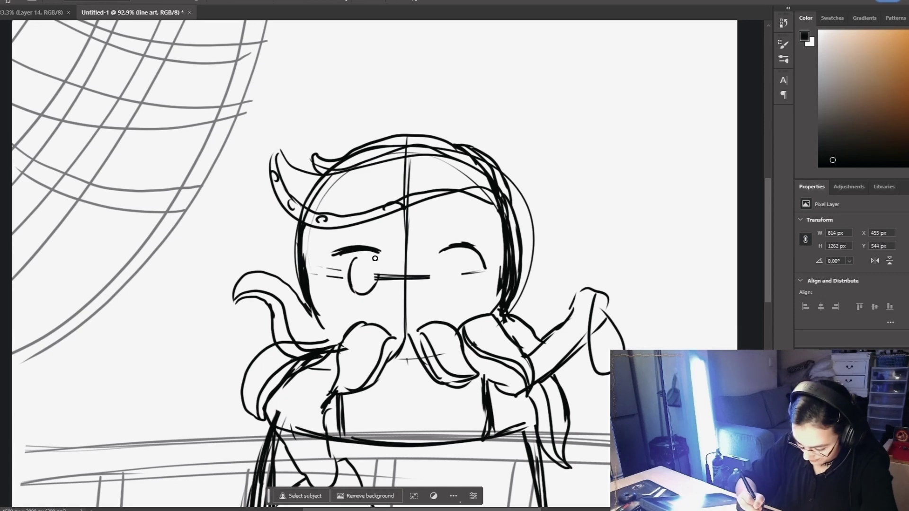
drag(449, 287, 469, 259)
scroll(478, 258, down, 5)
scroll(479, 258, up, 5)
drag(334, 256, 335, 267)
drag(360, 248, 383, 253)
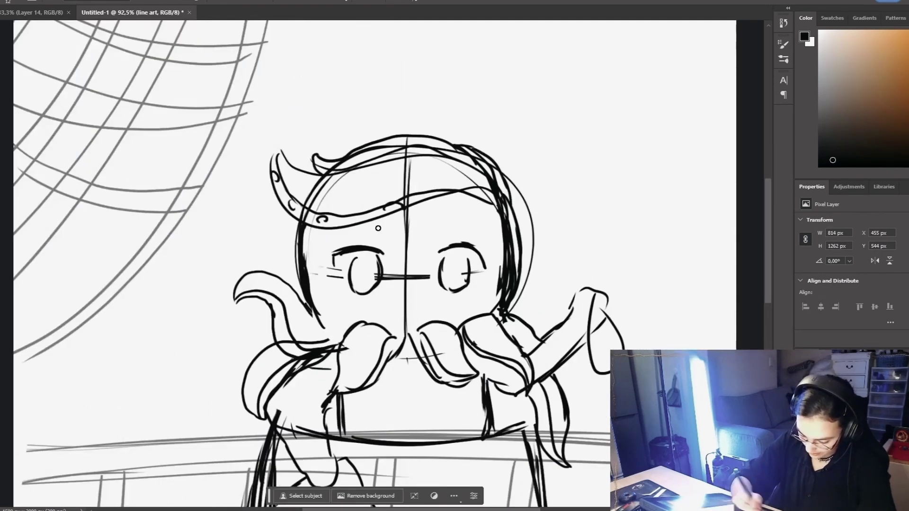
Step: Select the two short tentacles below the face, move them slightly up towards the eyes, and deselect
scroll(334, 279, down, 1)
mouse_move(413, 315)
mouse_down()
mouse_move(416, 357)
mouse_move(413, 315)
mouse_up()
drag(451, 339, 450, 322)
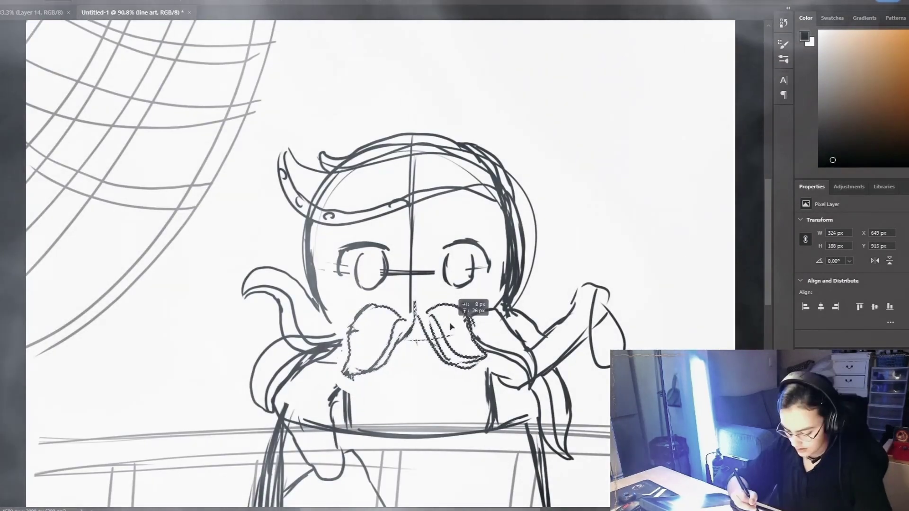
key(ctrl+d)
Step: Join the two moustache-like tentacles at the centre line and sketch cuff lines across both wrists
scroll(511, 243, down, 2)
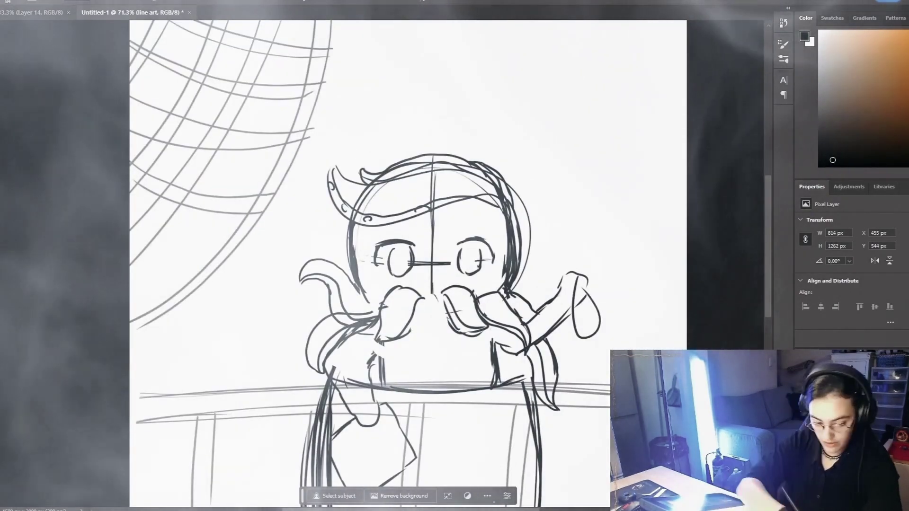
scroll(426, 265, down, 2)
scroll(426, 265, up, 3)
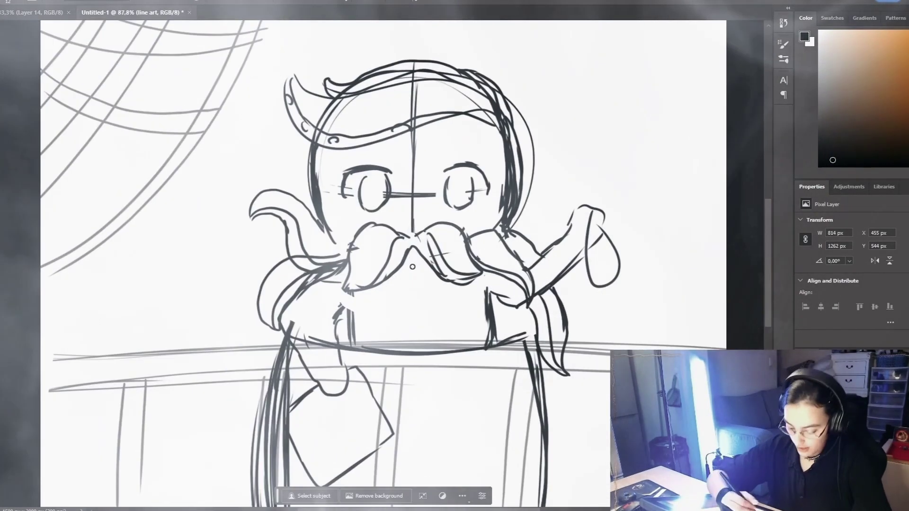
mouse_move(571, 226)
mouse_down()
mouse_move(585, 248)
mouse_move(536, 304)
mouse_up()
drag(316, 376, 340, 361)
Step: Sketch a small pointed goatee shape below the middle of the moustache
scroll(326, 369, up, 1)
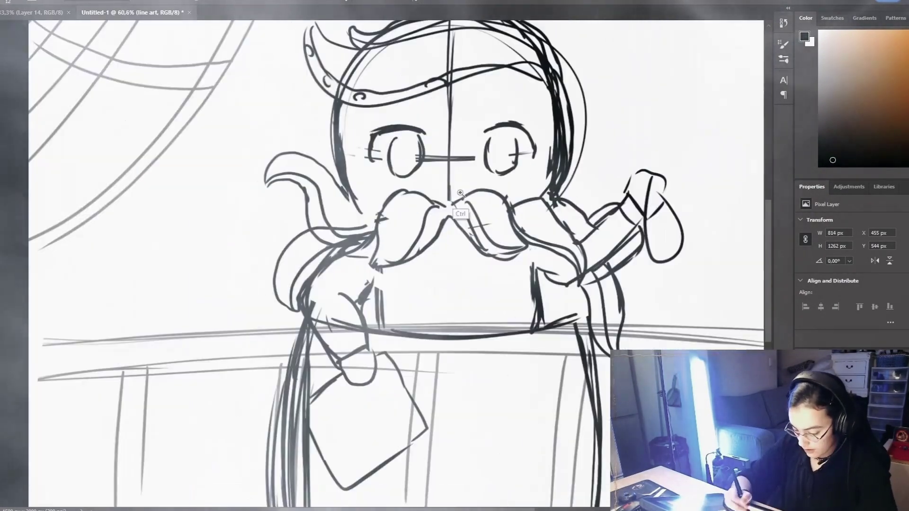
drag(449, 243, 450, 266)
scroll(512, 215, down, 1)
drag(456, 223, 458, 307)
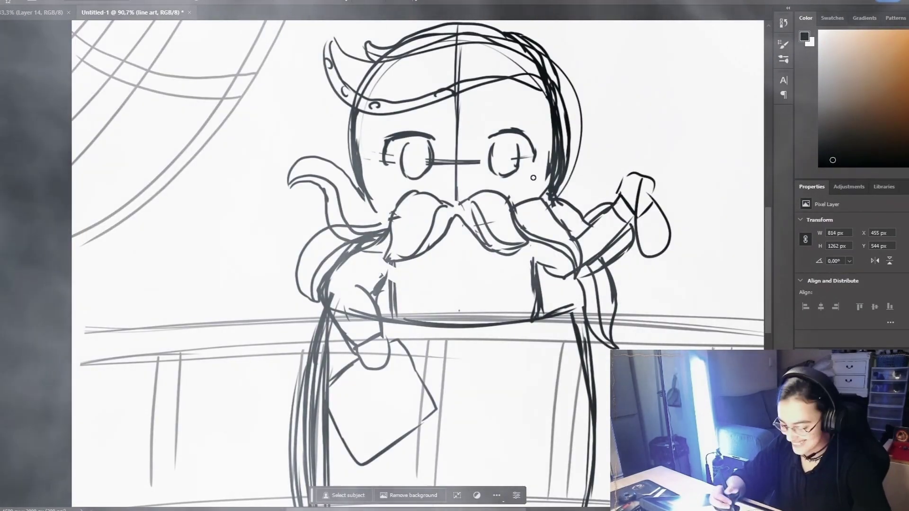
scroll(533, 174, up, 2)
scroll(389, 286, down, 1)
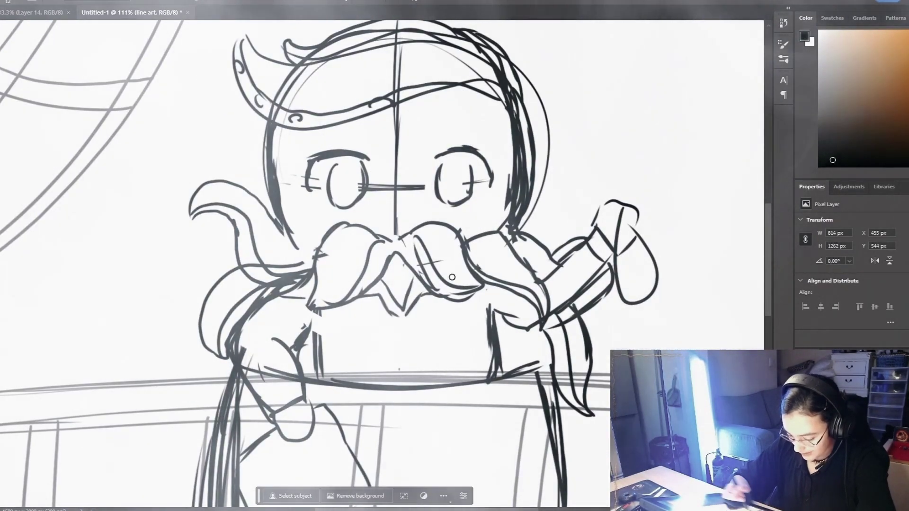
Step: Sketch a diagonal strap across the torso from under the moustache to the barrel rim, with small crossing pieces along it
scroll(457, 241, down, 1)
drag(475, 298, 397, 361)
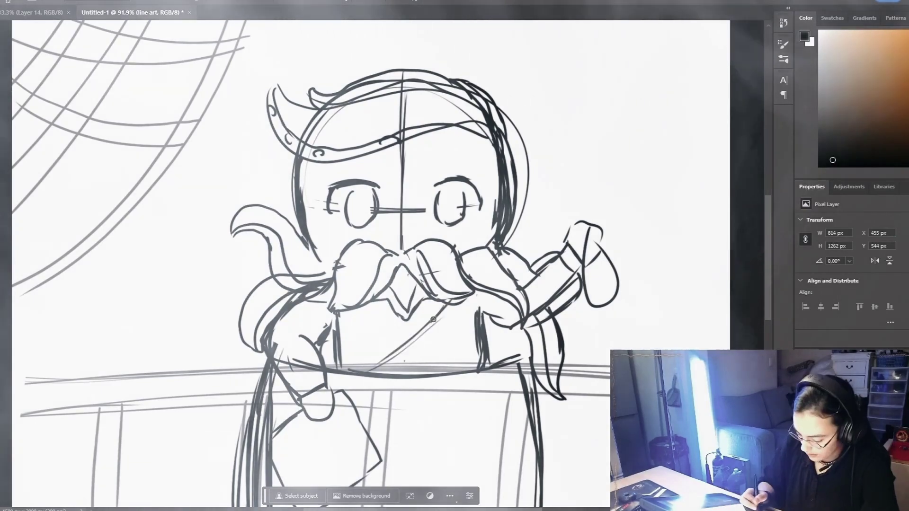
drag(479, 303, 404, 374)
drag(404, 335, 428, 363)
drag(425, 308, 453, 342)
scroll(544, 220, down, 2)
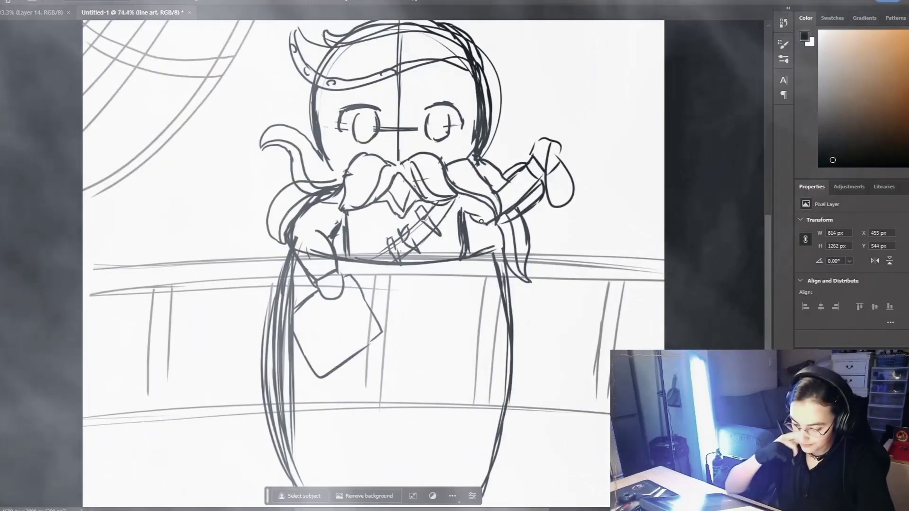
Step: Rework the outlines on both sides of the head, widening the right side towards the construction circle
drag(320, 98, 314, 168)
drag(315, 222, 327, 245)
drag(474, 156, 473, 232)
scroll(517, 147, down, 4)
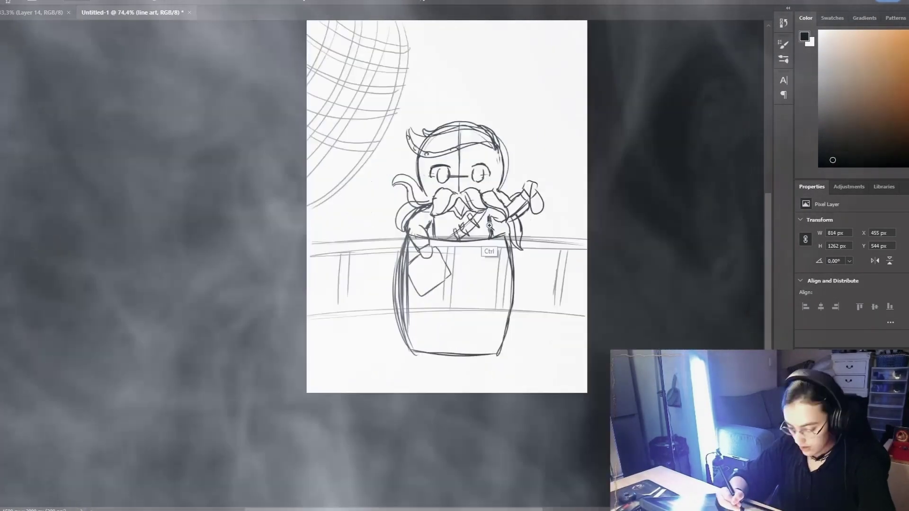
scroll(516, 147, up, 3)
scroll(435, 140, up, 2)
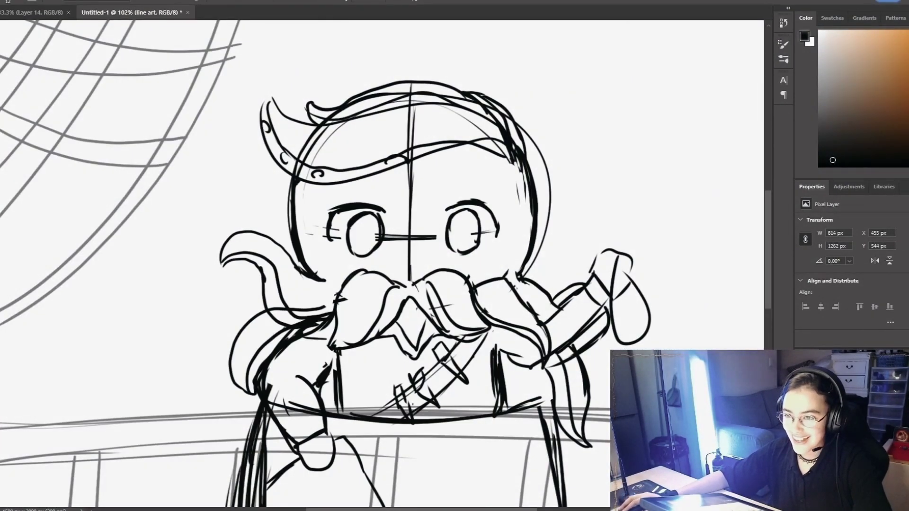
Step: Bring the Pinterest browser window over the canvas to examine the octopus reference picture, and move it away again
drag(0, 31, 135, 31)
drag(291, 33, 374, 34)
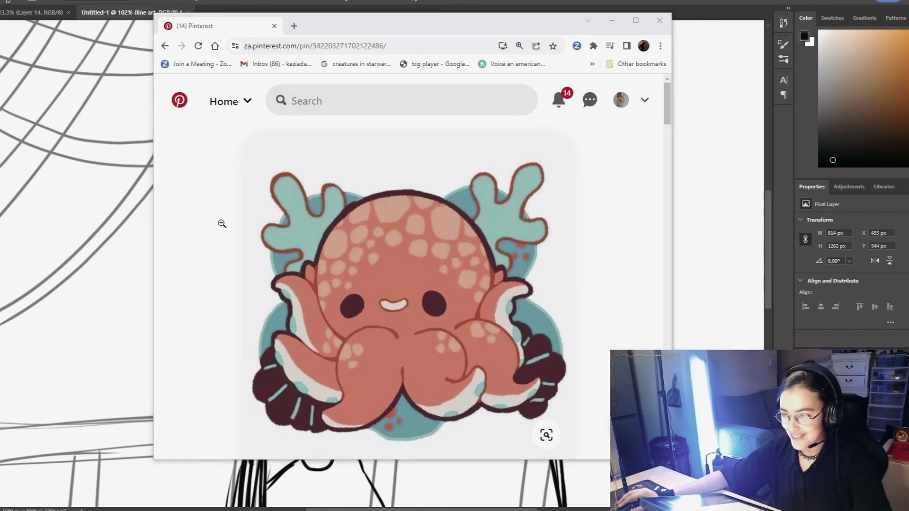
drag(514, 27, 0, 28)
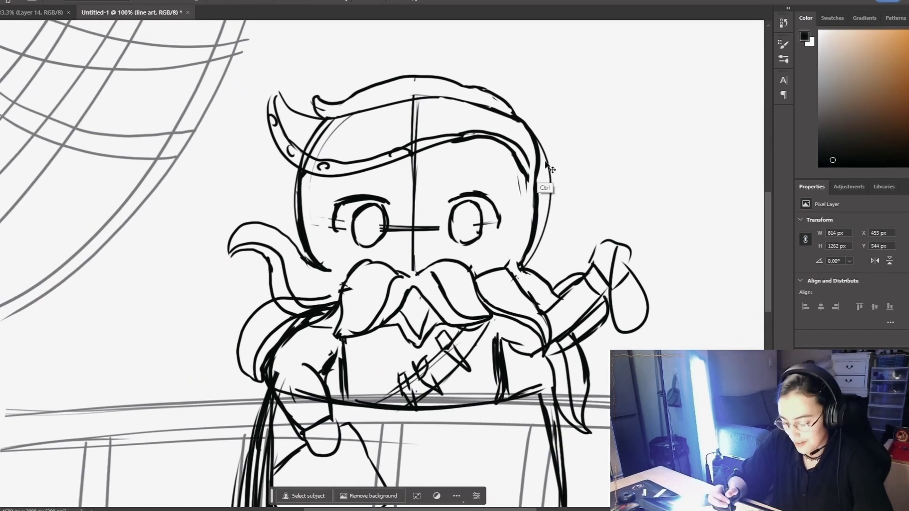
Step: Clean up the head's right outline, erasing the leftover construction circle and the stray strokes inside the face
mouse_move(512, 220)
mouse_down()
mouse_move(503, 171)
mouse_move(494, 282)
mouse_up()
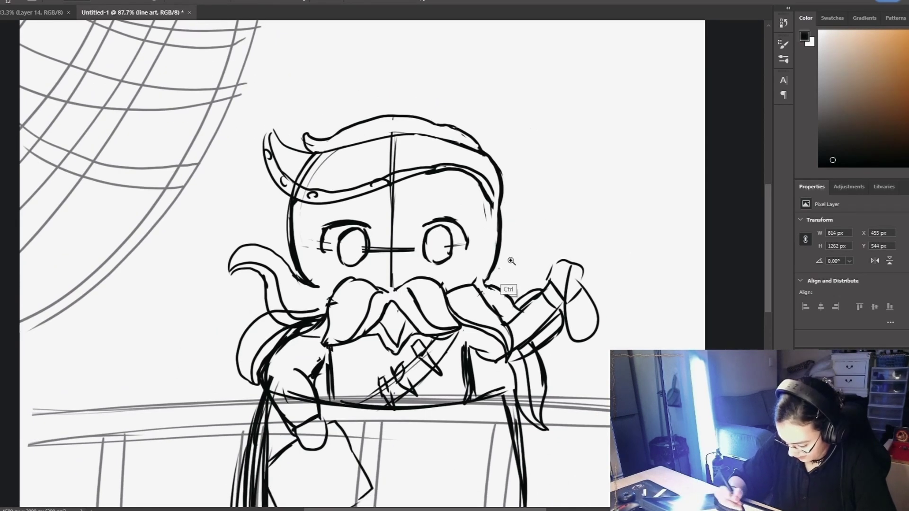
scroll(511, 260, up, 8)
drag(303, 331, 334, 363)
drag(356, 402, 374, 429)
scroll(539, 241, down, 5)
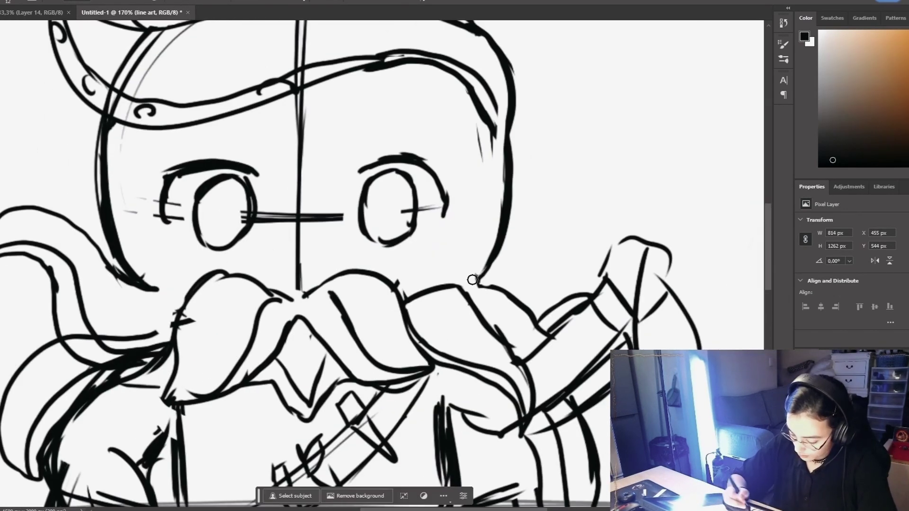
drag(481, 160, 488, 109)
scroll(406, 209, up, 1)
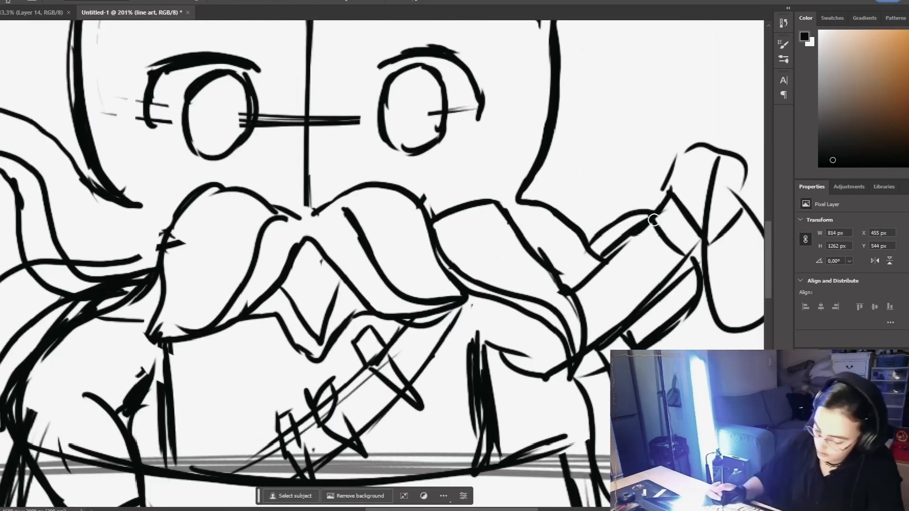
Step: Clean up the torso's left edge and the lowered arm, replacing the layered sketch strokes with single lines
scroll(557, 268, down, 3)
scroll(473, 197, up, 2)
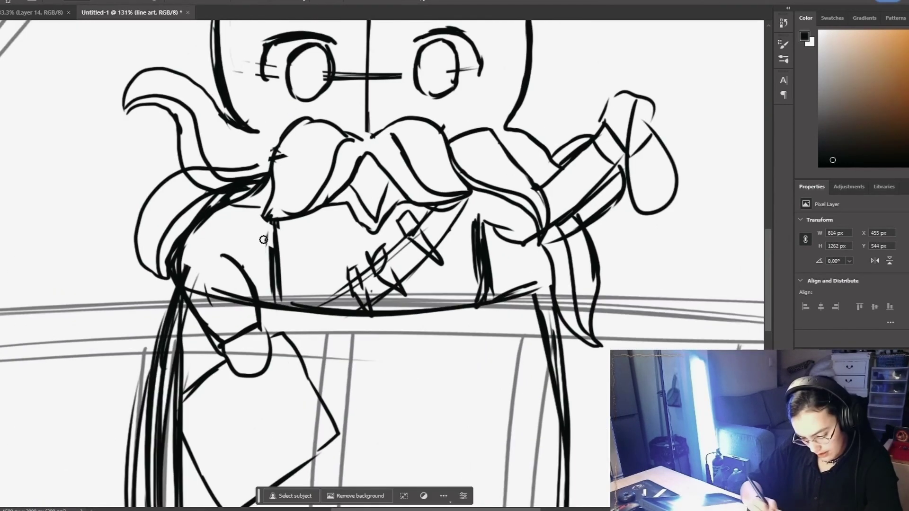
drag(263, 239, 275, 301)
mouse_move(270, 223)
mouse_down()
mouse_move(233, 256)
mouse_move(241, 261)
mouse_up()
key(ctrl+z)
scroll(290, 285, down, 1)
drag(190, 365, 167, 324)
mouse_move(194, 368)
mouse_down()
mouse_move(220, 380)
mouse_move(166, 360)
mouse_move(228, 280)
mouse_move(203, 294)
mouse_move(167, 355)
mouse_up()
scroll(251, 265, up, 2)
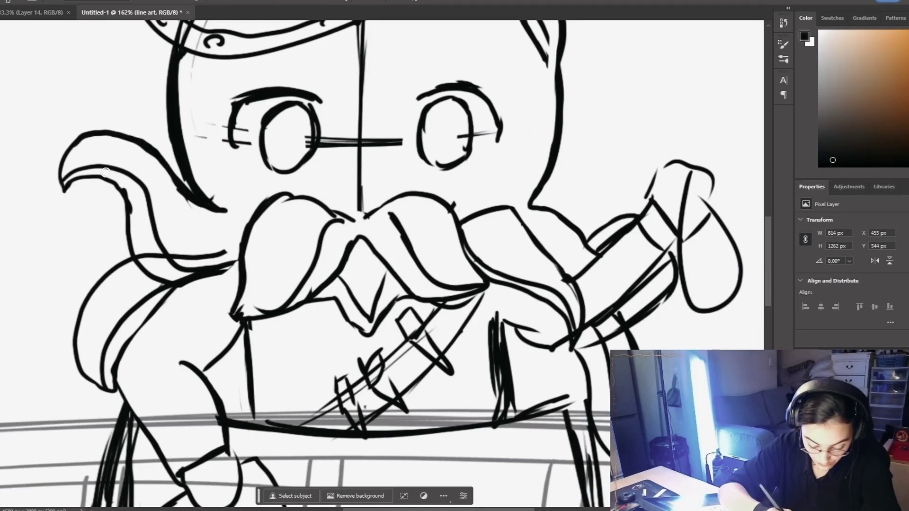
Step: Erase the upper left tentacle's overlapping lines where it passes behind the lower one, and tidy the goatee's lines
drag(134, 264, 219, 270)
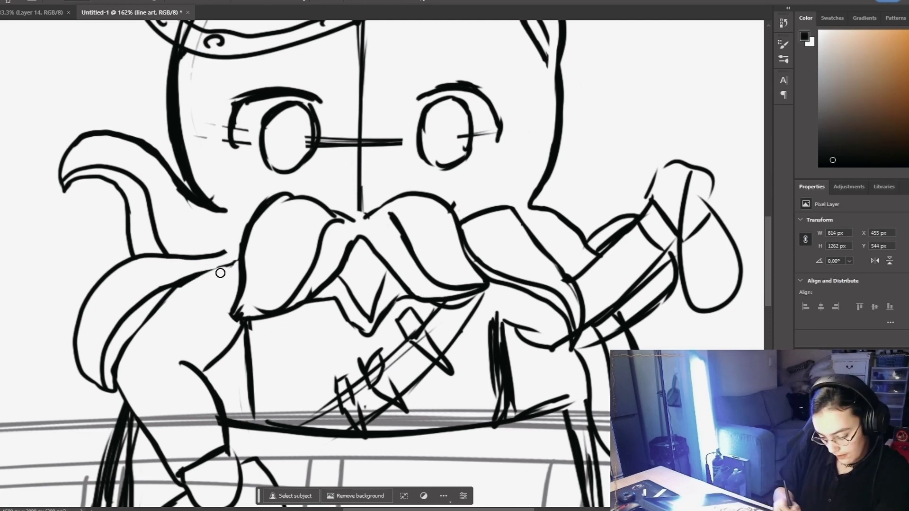
scroll(310, 284, down, 2)
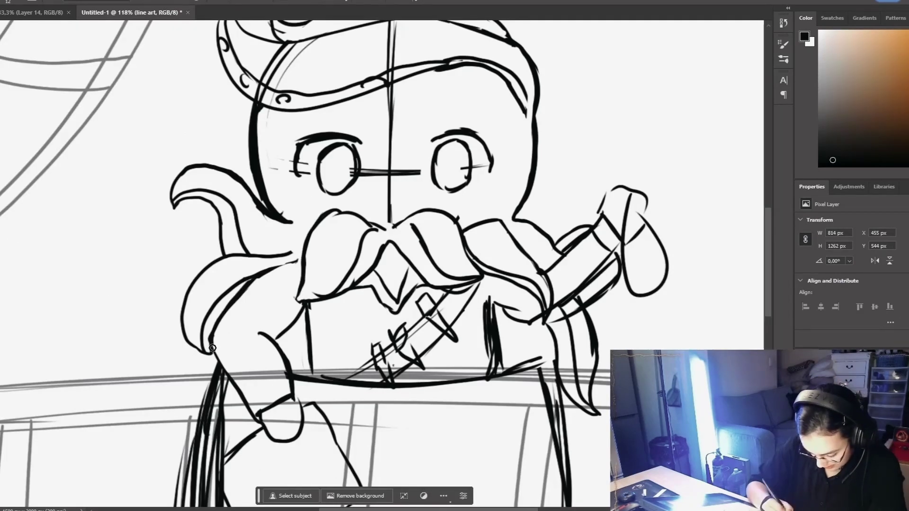
scroll(536, 228, down, 1)
scroll(537, 229, down, 1)
scroll(537, 228, up, 2)
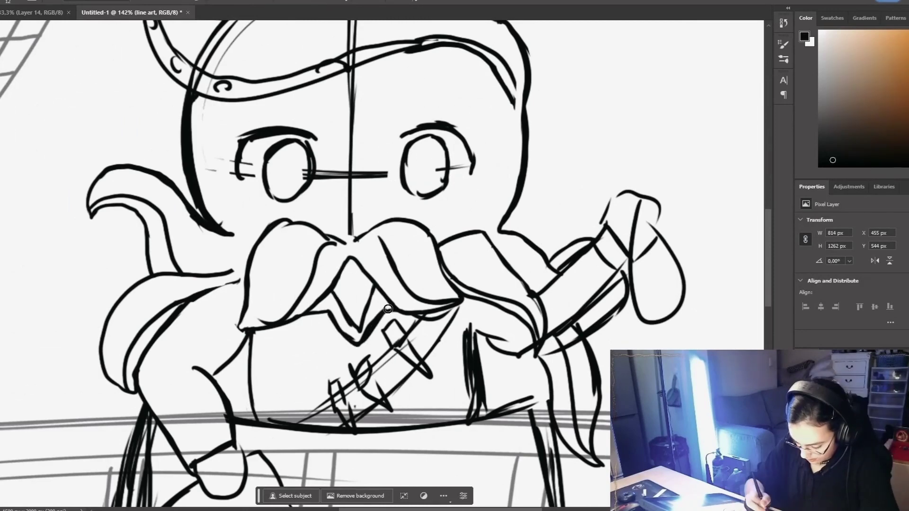
Step: Erase the heavy strokes on the torso's right side and redraw that edge as a thin line
scroll(422, 258, down, 1)
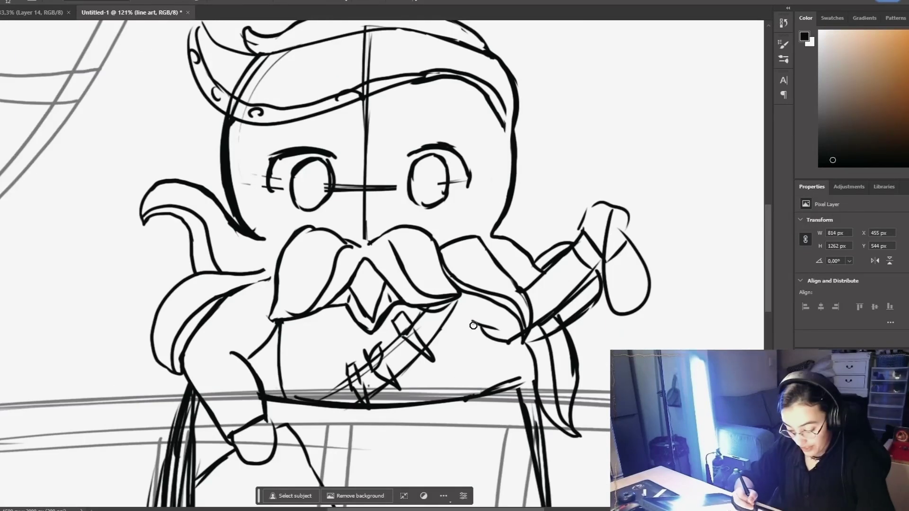
scroll(473, 325, down, 3)
scroll(526, 328, down, 2)
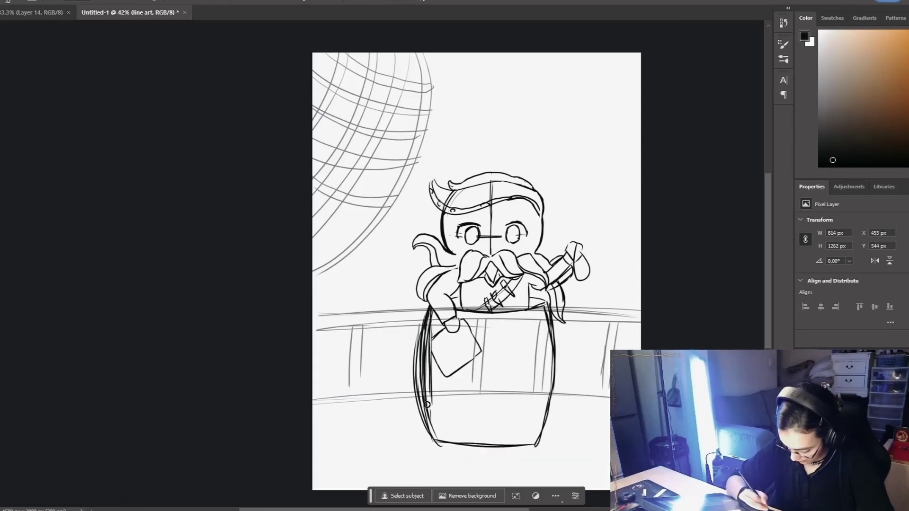
Step: Erase the layered sketch strokes along the barrel's left edge, leaving a cleaner outline
drag(427, 405, 428, 304)
scroll(431, 308, up, 2)
drag(419, 358, 421, 308)
scroll(514, 284, down, 2)
key(b)
scroll(474, 379, up, 2)
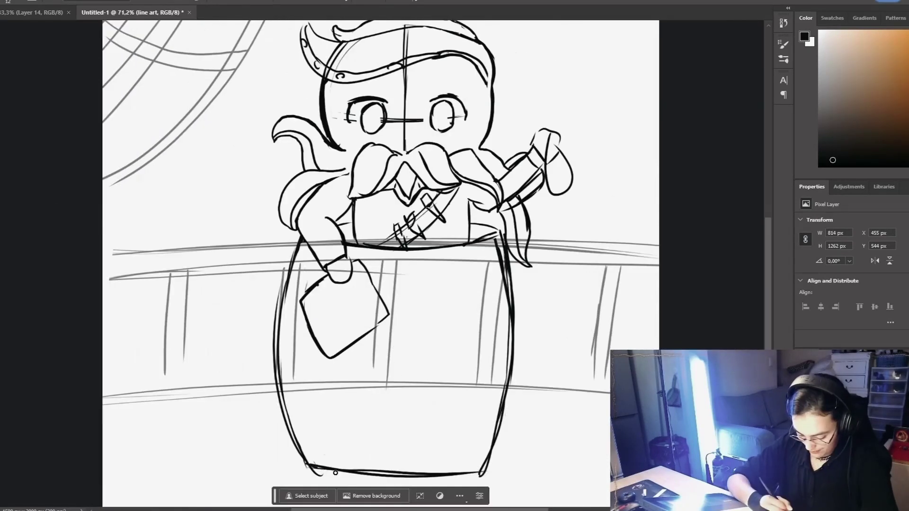
Step: Tidy the head's left outline and the lower hair tentacle, erasing stray sketch strokes and surplus sucker marks
scroll(516, 284, up, 1)
scroll(521, 270, down, 2)
scroll(512, 341, up, 3)
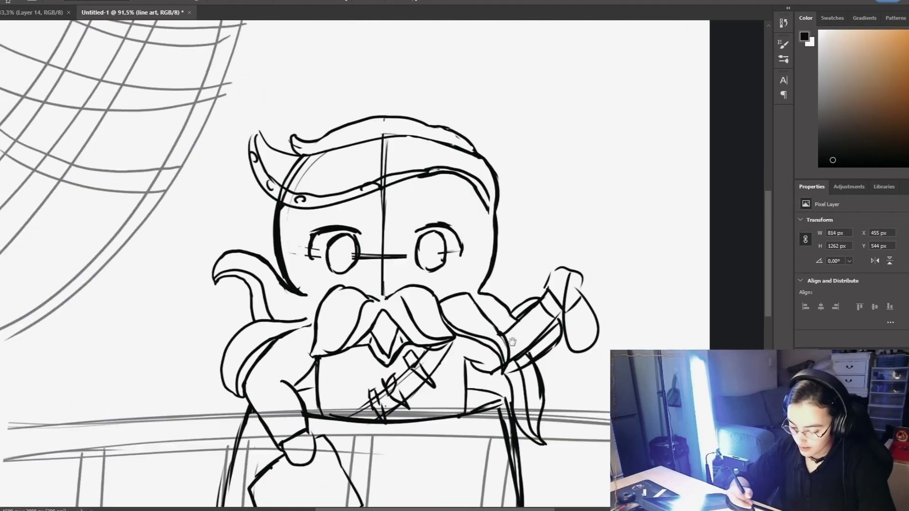
drag(479, 263, 490, 263)
drag(170, 400, 238, 358)
drag(247, 361, 215, 350)
drag(235, 309, 247, 309)
mouse_move(248, 289)
mouse_down()
mouse_move(335, 326)
mouse_move(428, 296)
mouse_up()
mouse_move(388, 302)
mouse_down()
mouse_move(356, 303)
mouse_move(400, 286)
mouse_up()
key(e)
drag(272, 113, 253, 308)
right_click(247, 221)
drag(308, 247, 304, 248)
mouse_move(234, 286)
mouse_down()
mouse_move(239, 269)
mouse_move(322, 189)
mouse_up()
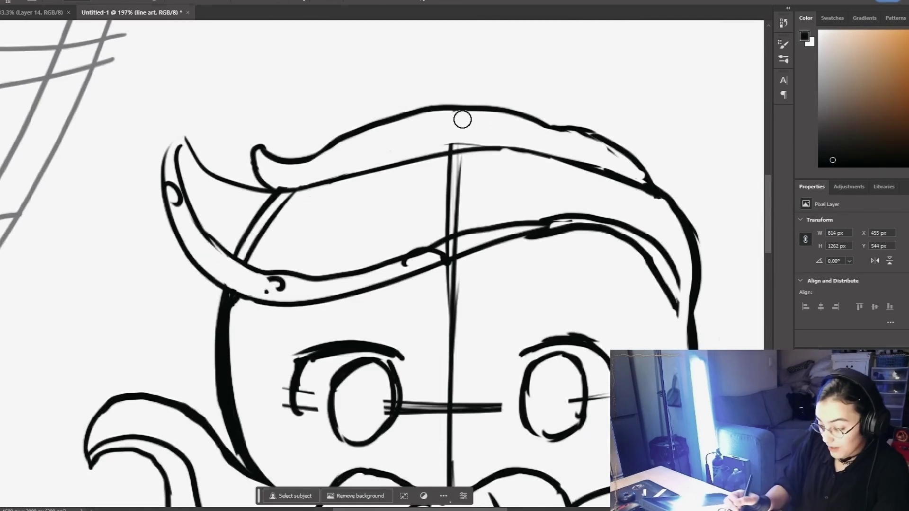
Step: Erase the head's construction lines and vertical guide where they cross the lower hair tentacle
drag(477, 137, 448, 135)
drag(582, 187, 545, 187)
drag(638, 180, 663, 181)
drag(291, 206, 305, 205)
mouse_move(408, 200)
mouse_down()
mouse_move(391, 239)
mouse_move(417, 228)
mouse_up()
drag(374, 238, 413, 224)
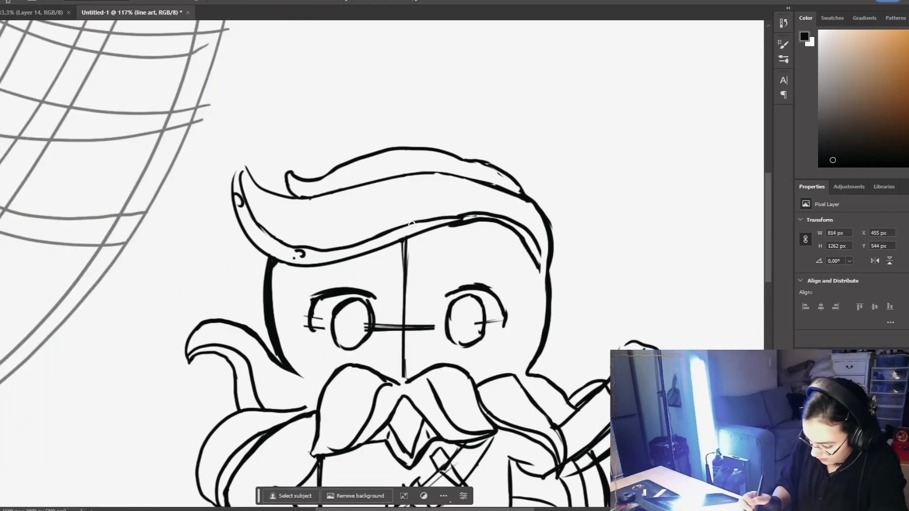
Step: Smooth the outline of the upper hair tentacle and clean the overlapping strokes down the head's right side
drag(421, 173, 523, 196)
drag(462, 159, 495, 165)
drag(603, 241, 621, 241)
drag(474, 165, 481, 176)
mouse_move(590, 165)
mouse_down()
mouse_move(544, 268)
mouse_move(575, 237)
mouse_move(613, 237)
mouse_up()
drag(482, 280, 491, 296)
drag(376, 205, 287, 178)
drag(405, 324, 420, 326)
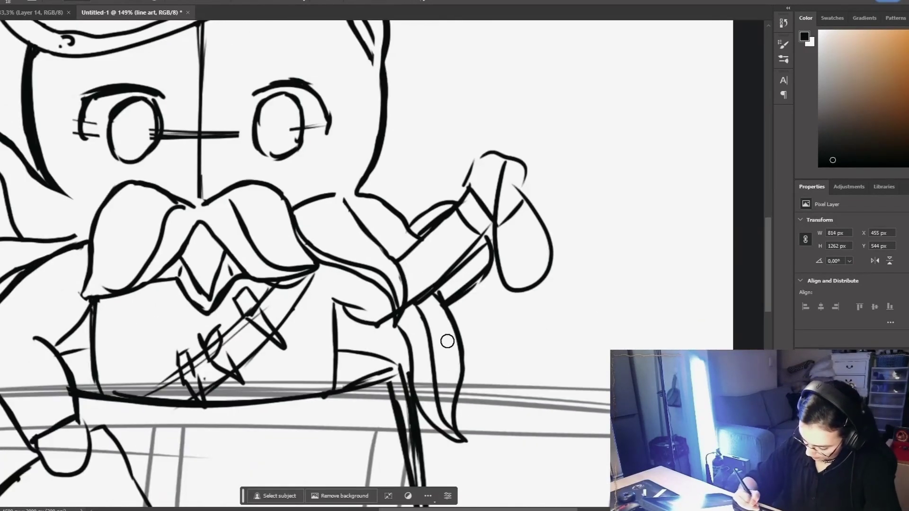
Step: Clean up the raised arm and its shoulder, erasing the doubled forearm strokes and loose hand lines
scroll(491, 248, down, 5)
scroll(491, 249, up, 4)
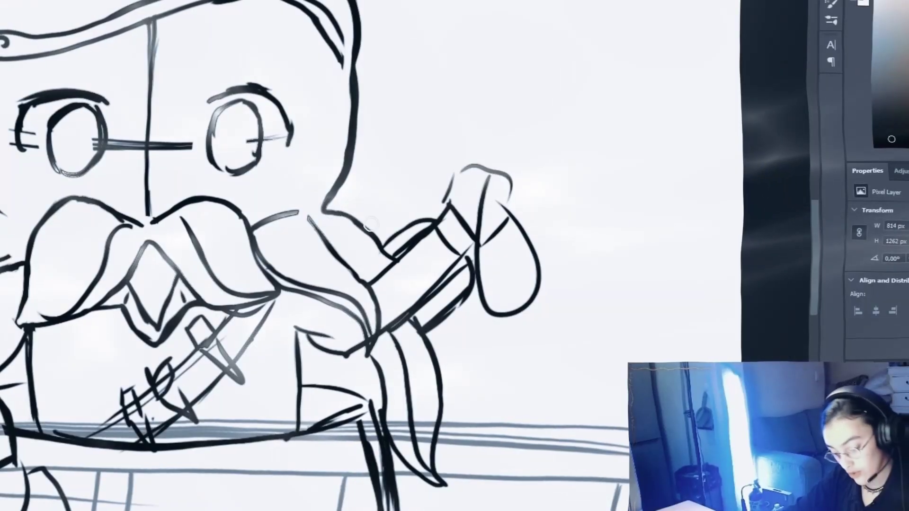
drag(364, 229, 399, 257)
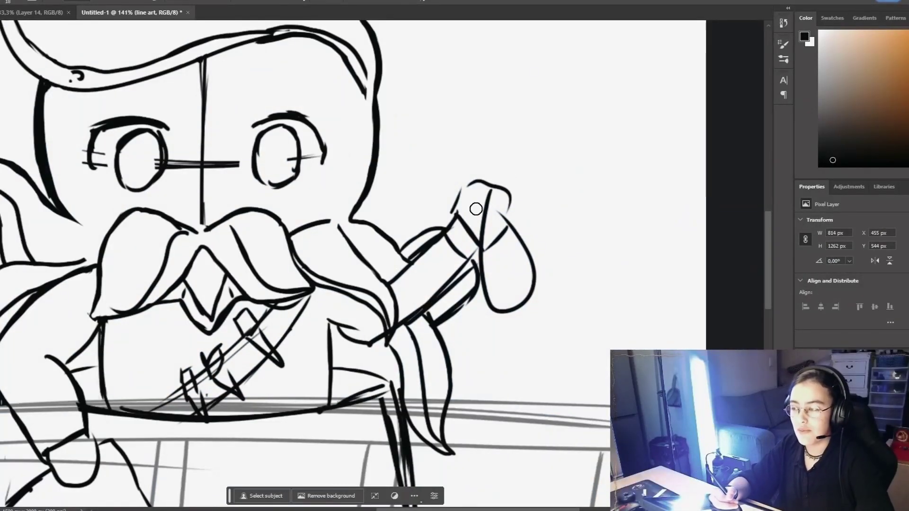
key(ctrl+z)
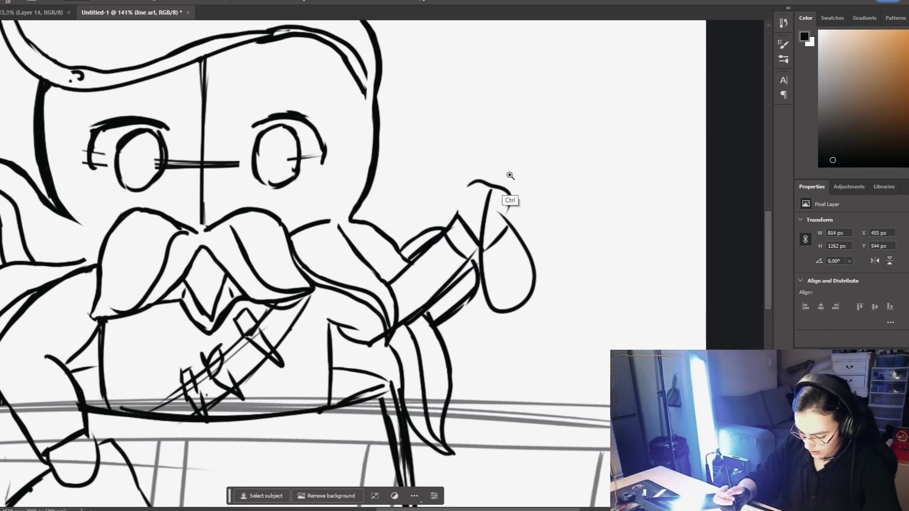
drag(511, 171, 465, 258)
drag(531, 137, 486, 176)
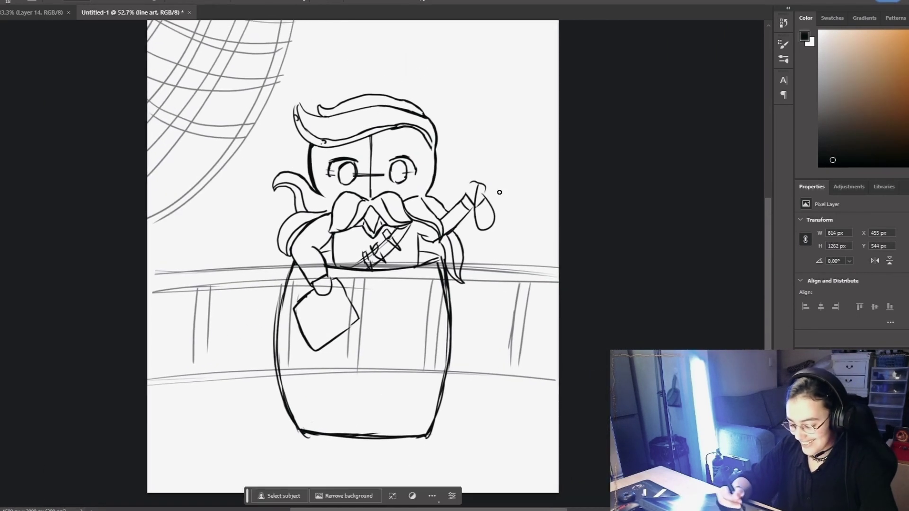
scroll(516, 203, up, 3)
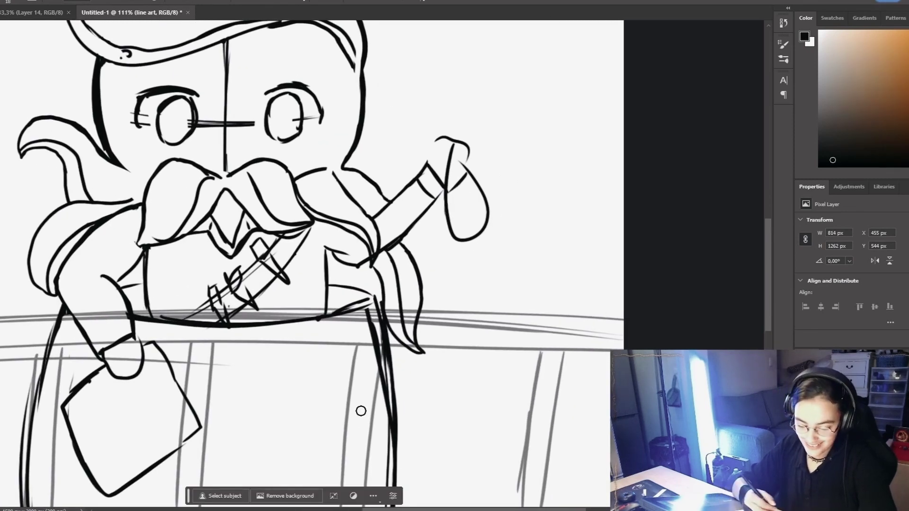
scroll(516, 157, down, 4)
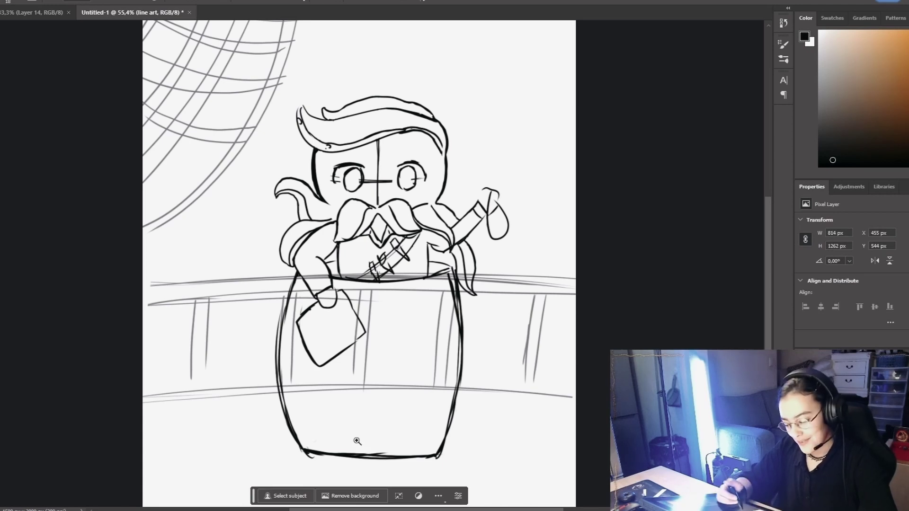
Step: Erase the teardrop object held by the raised arm and redraw the hand as a rounded fist
mouse_move(484, 212)
mouse_down()
mouse_move(507, 176)
mouse_move(496, 239)
mouse_move(497, 191)
mouse_move(467, 242)
mouse_move(510, 312)
mouse_move(471, 260)
mouse_move(466, 281)
mouse_up()
drag(526, 178, 475, 262)
key(b)
mouse_move(514, 212)
mouse_down()
mouse_move(488, 213)
mouse_move(508, 213)
mouse_up()
key(e)
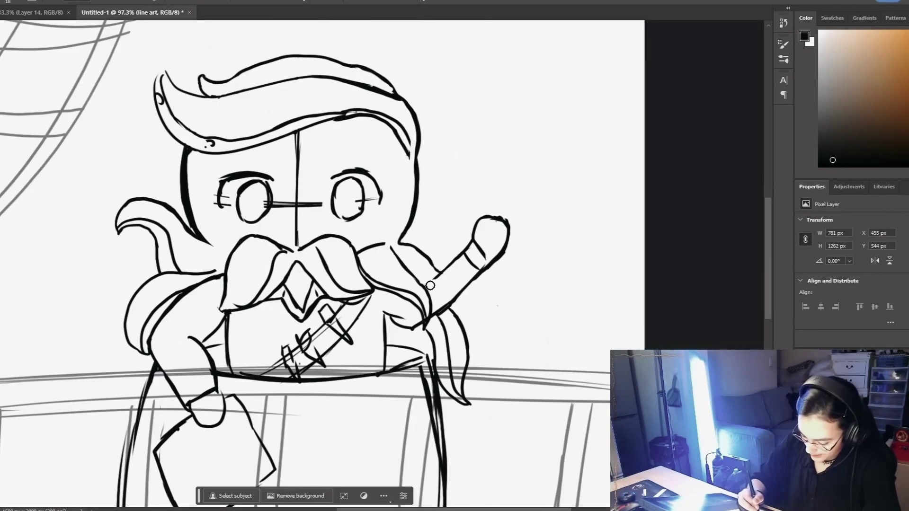
Step: Redraw the raised forearm with single curved lines tapering to the cuff, and clean the fist's outline
drag(430, 284, 461, 256)
mouse_move(478, 277)
mouse_down()
mouse_move(451, 300)
mouse_move(462, 294)
mouse_up()
drag(422, 283, 453, 256)
mouse_move(531, 183)
mouse_down()
mouse_move(475, 290)
mouse_move(550, 284)
mouse_up()
mouse_move(454, 321)
mouse_down()
mouse_move(399, 398)
mouse_move(322, 404)
mouse_up()
key(e)
mouse_move(382, 382)
mouse_down()
mouse_move(412, 354)
mouse_move(416, 366)
mouse_move(444, 326)
mouse_up()
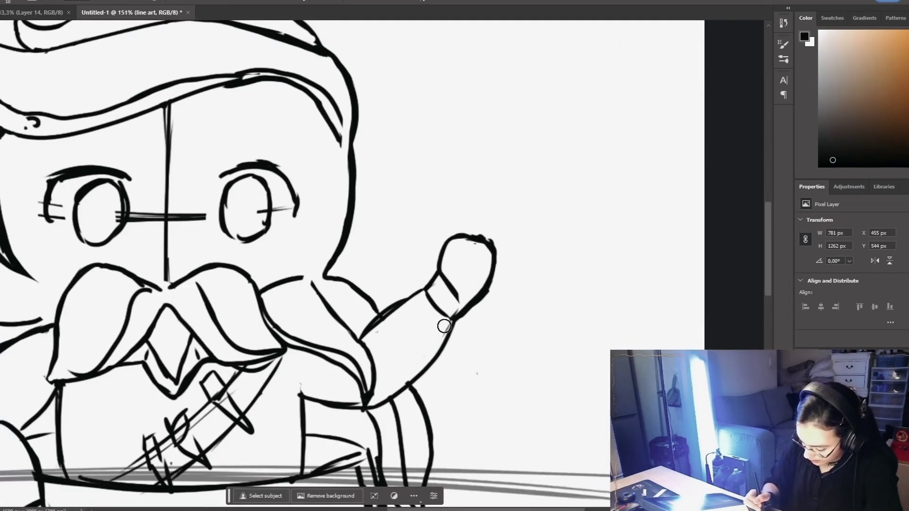
drag(469, 229, 491, 236)
drag(378, 328, 402, 309)
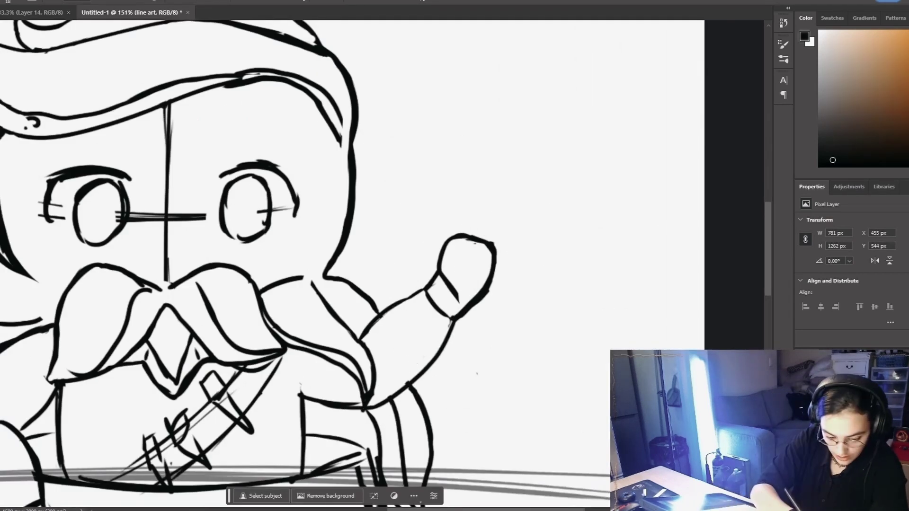
Step: Add a thumb to the fist and sketch the tail, back and head outline of a crocodile hanging from it
key(b)
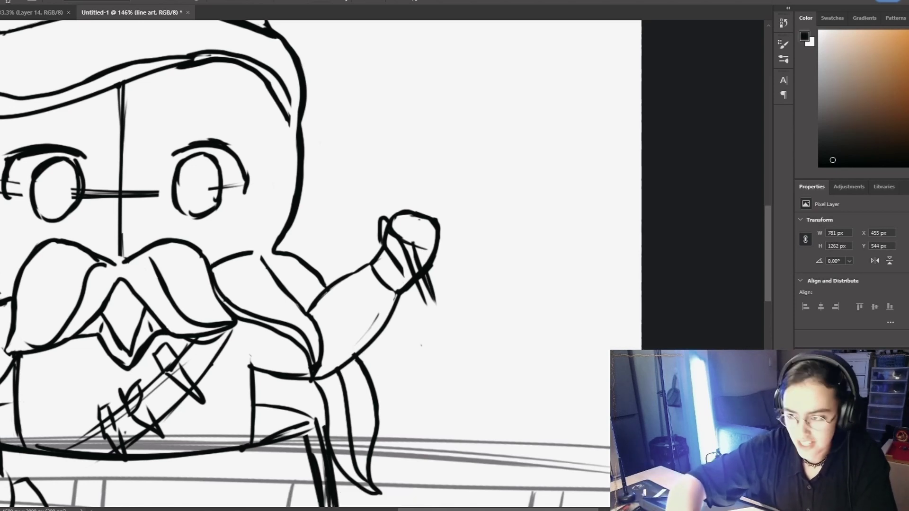
key(ctrl+z)
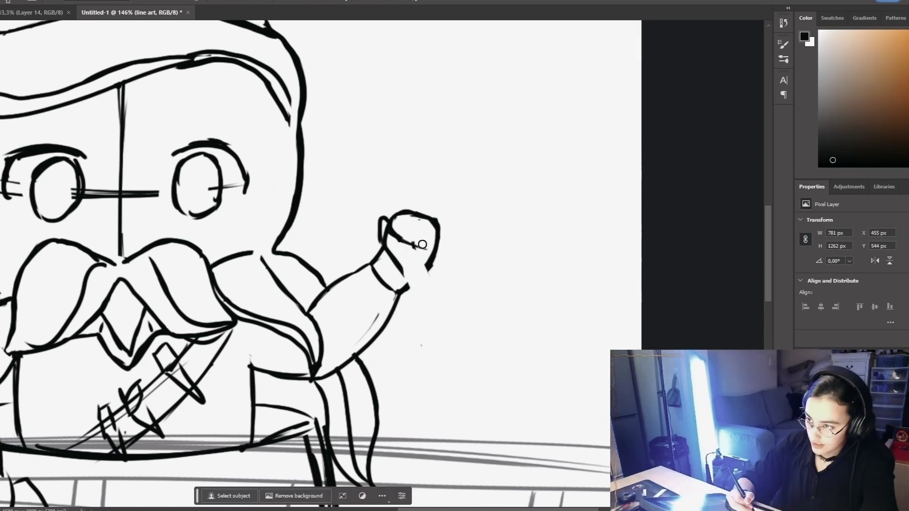
mouse_move(416, 240)
mouse_down()
mouse_move(433, 278)
mouse_move(543, 325)
mouse_move(587, 392)
mouse_move(558, 403)
mouse_up()
drag(579, 401, 510, 404)
drag(533, 324, 522, 358)
drag(546, 331, 546, 347)
drag(489, 375, 529, 418)
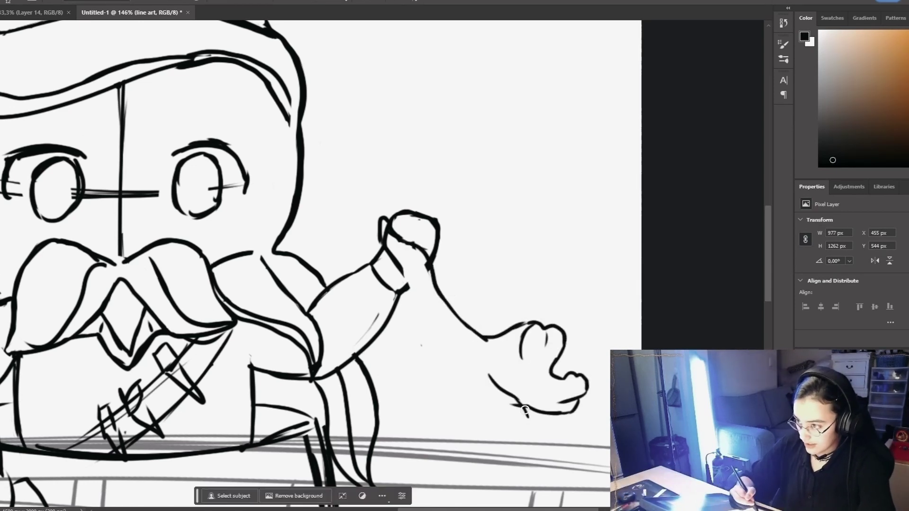
Step: Draw the crocodile's underside, hind legs and front feet below its tail and back
drag(457, 387, 507, 431)
drag(403, 293, 472, 409)
drag(430, 349, 404, 367)
drag(386, 324, 400, 341)
scroll(442, 308, down, 1)
drag(372, 344, 431, 392)
drag(441, 393, 469, 402)
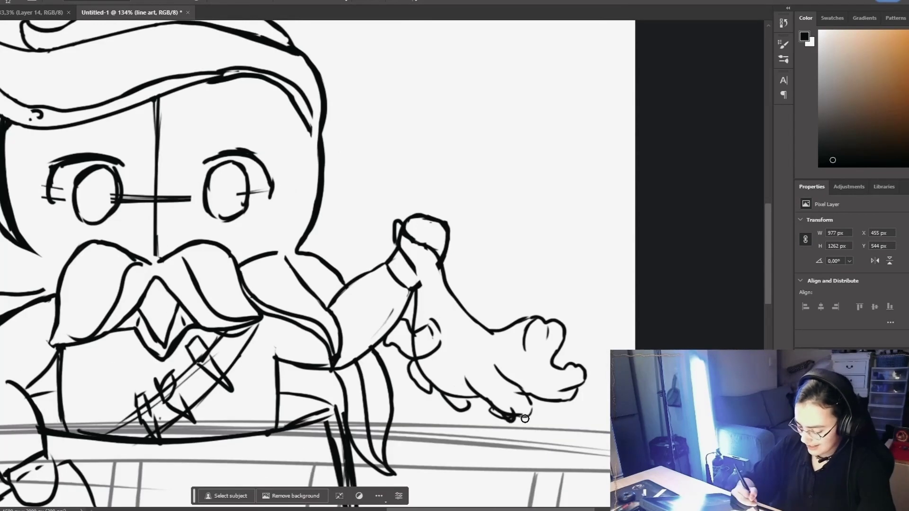
Step: Give the crocodile pupils, a toothed mouth and a belly line running down from its tail
click(539, 338)
mouse_move(518, 355)
mouse_down()
mouse_move(557, 345)
mouse_move(546, 383)
mouse_up()
drag(402, 241, 418, 313)
drag(437, 344, 461, 375)
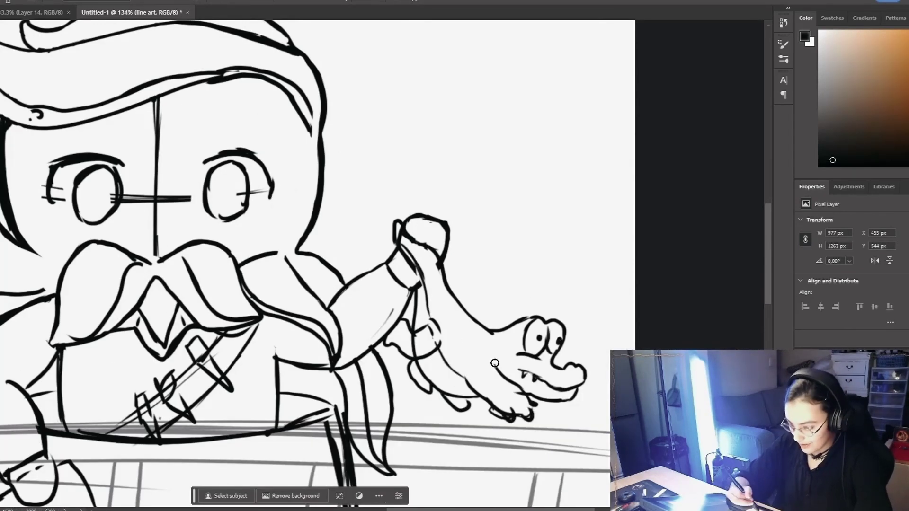
scroll(523, 324, up, 5)
key(e)
key(b)
mouse_move(479, 299)
mouse_down()
mouse_move(498, 321)
mouse_move(469, 322)
mouse_up()
scroll(523, 345, down, 10)
drag(579, 318, 542, 324)
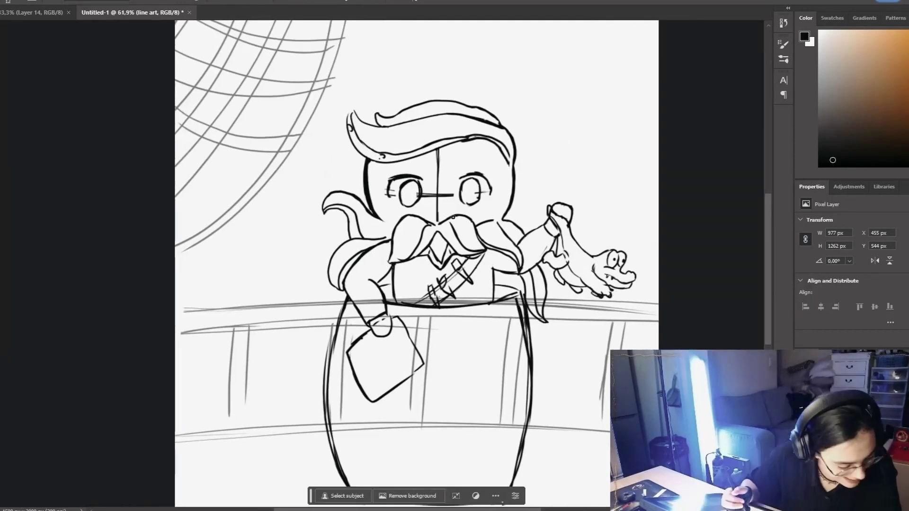
Step: Erase the vertical and horizontal construction guides from the middle of the character's face
scroll(544, 142, down, 1)
scroll(382, 209, up, 4)
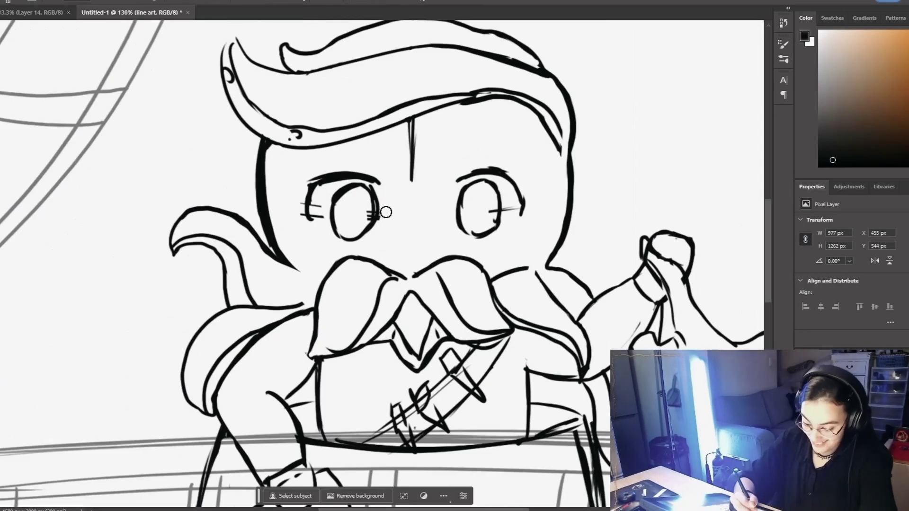
scroll(469, 176, down, 5)
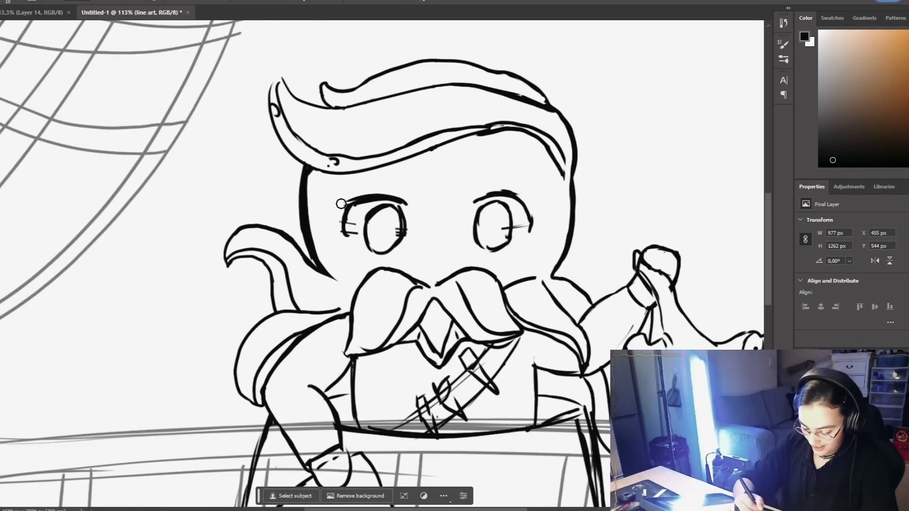
Step: Thin the heavy left outline of the head down to a lighter line
scroll(293, 199, up, 5)
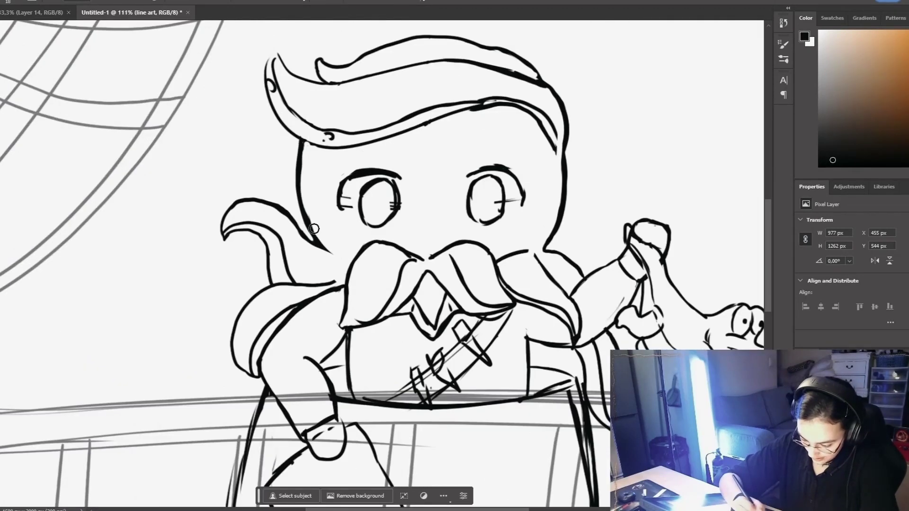
scroll(315, 233, down, 3)
scroll(297, 267, up, 3)
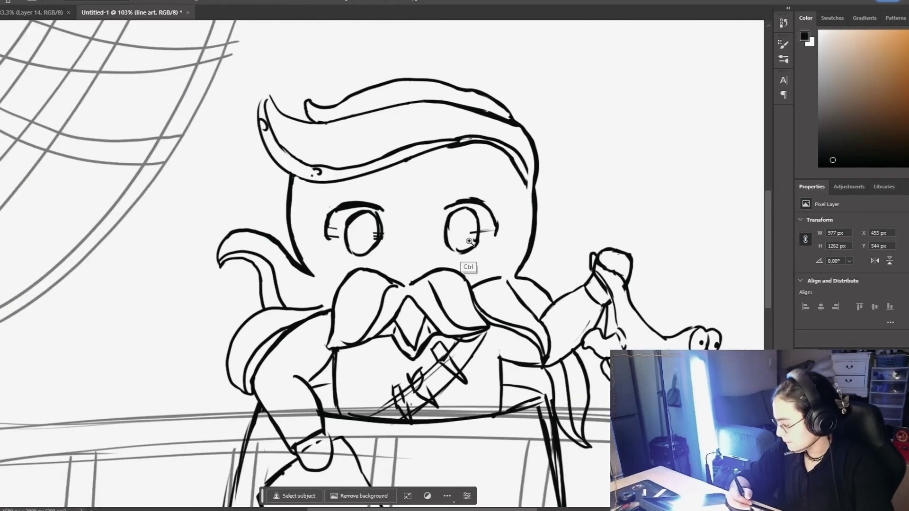
scroll(466, 263, up, 1)
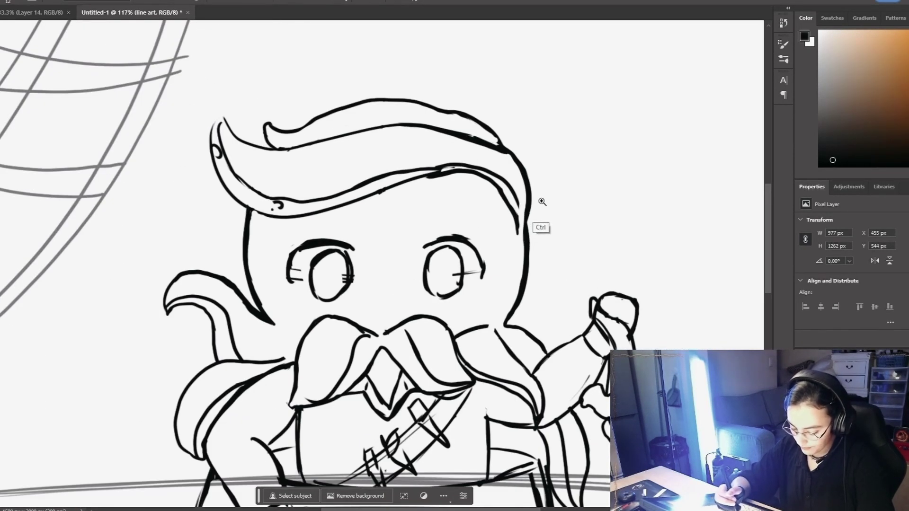
scroll(540, 204, down, 5)
drag(506, 308, 496, 284)
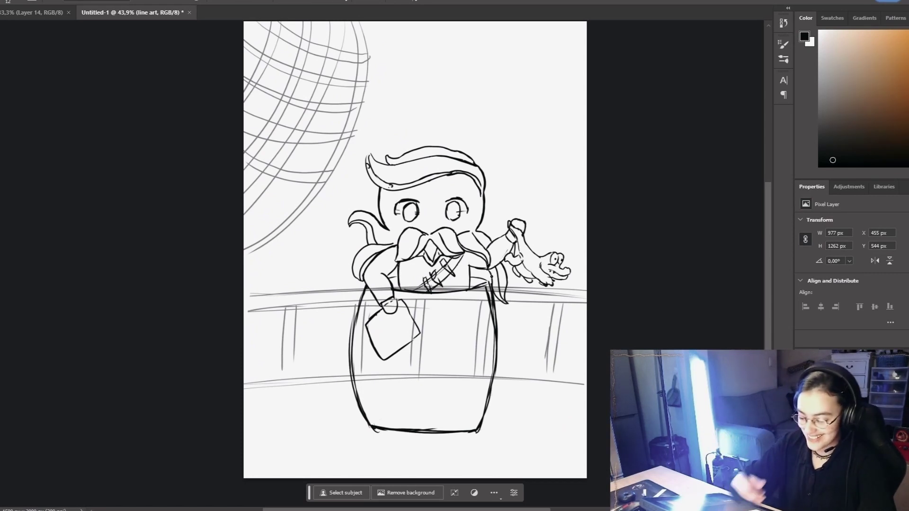
Step: Draw wavy lines of writing across the held paper and a round seal at its lower right corner
drag(466, 226, 515, 187)
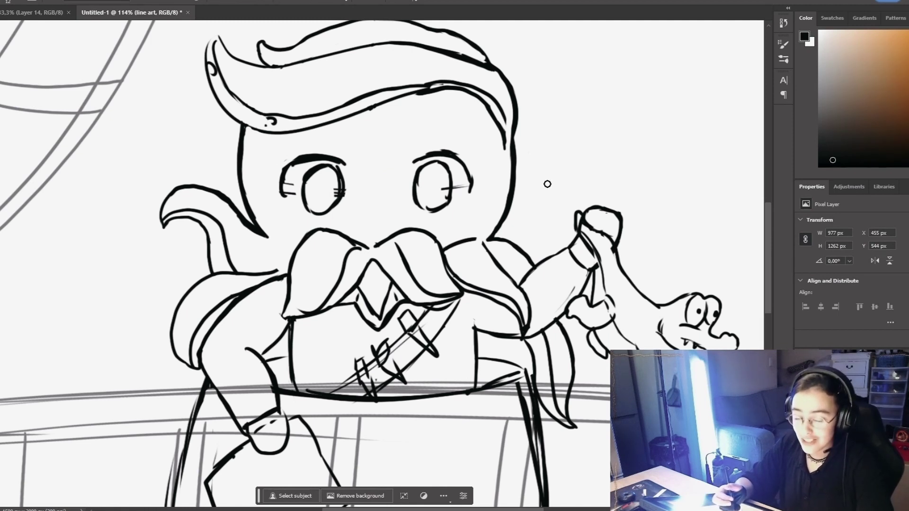
drag(515, 188, 527, 248)
drag(443, 247, 459, 240)
drag(340, 327, 347, 323)
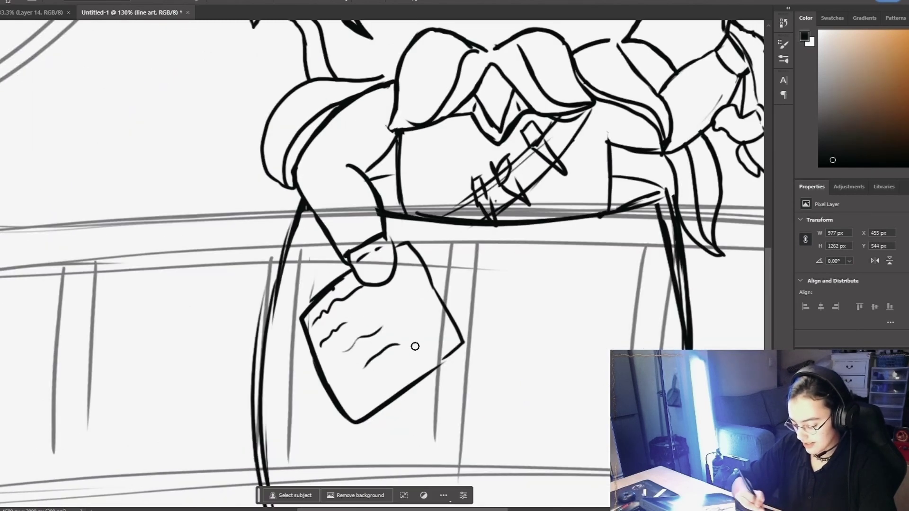
drag(443, 326, 449, 330)
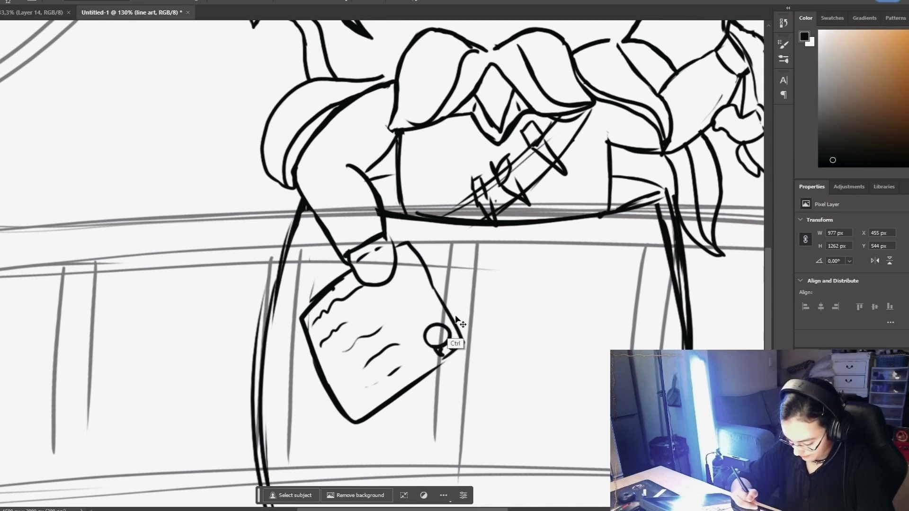
Step: Draw drips running off the round seal and small drops falling below the paper
key(ctrl+z)
drag(430, 349, 441, 373)
drag(426, 384, 427, 394)
drag(446, 385, 446, 393)
drag(425, 416, 425, 422)
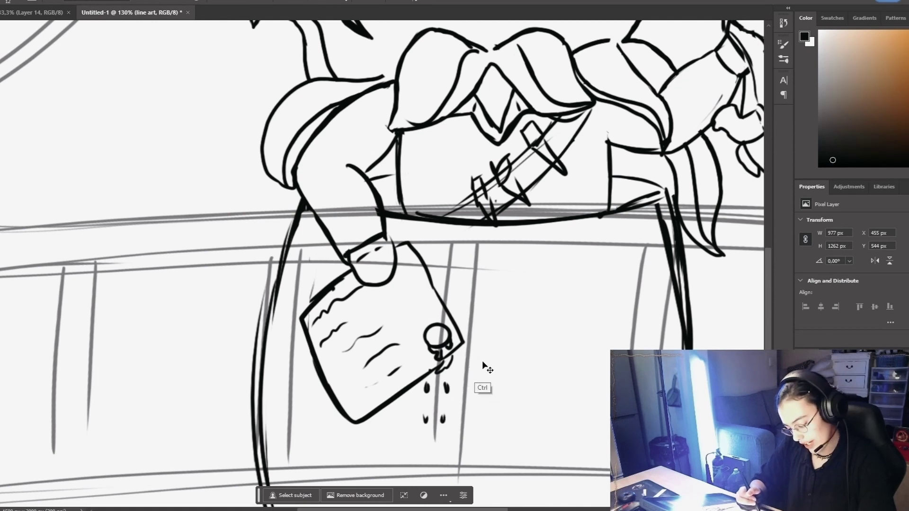
key(ctrl+z)
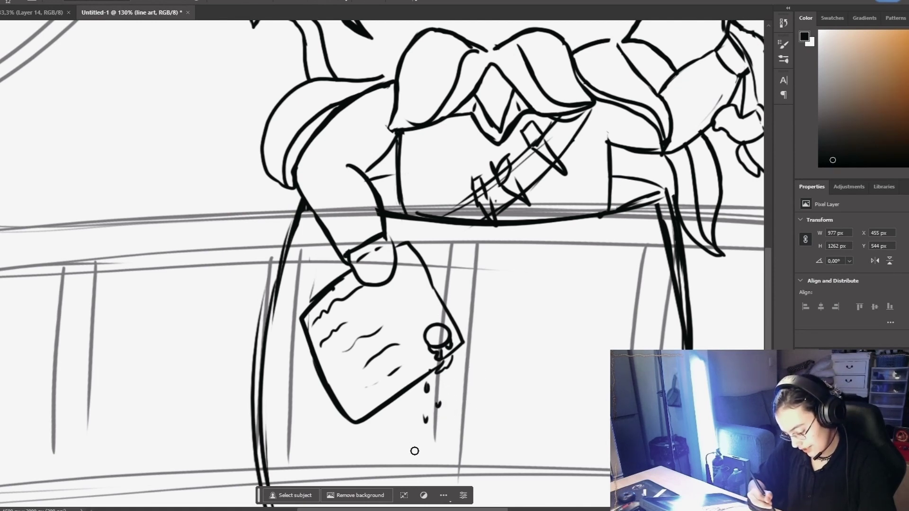
Step: Draw suckers along the underside of the upper hair tentacle and close the lower one's pointed tip
drag(557, 307, 415, 372)
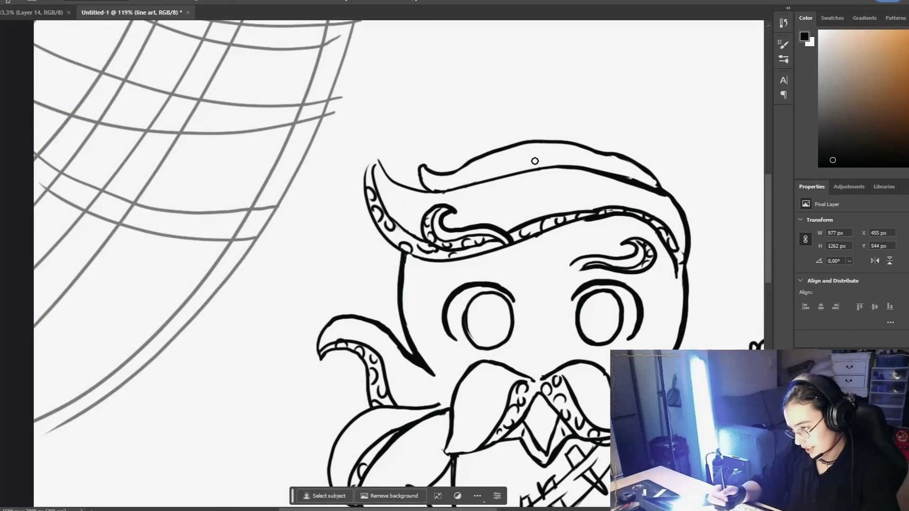
drag(502, 160, 356, 188)
mouse_move(280, 207)
mouse_down()
mouse_move(509, 213)
mouse_move(281, 216)
mouse_up()
scroll(308, 220, up, 2)
drag(285, 215, 297, 216)
drag(533, 213, 543, 214)
mouse_move(542, 214)
mouse_down()
mouse_move(515, 201)
mouse_move(518, 177)
mouse_move(502, 237)
mouse_up()
drag(502, 228, 488, 228)
drag(474, 189, 531, 178)
drag(256, 49, 259, 96)
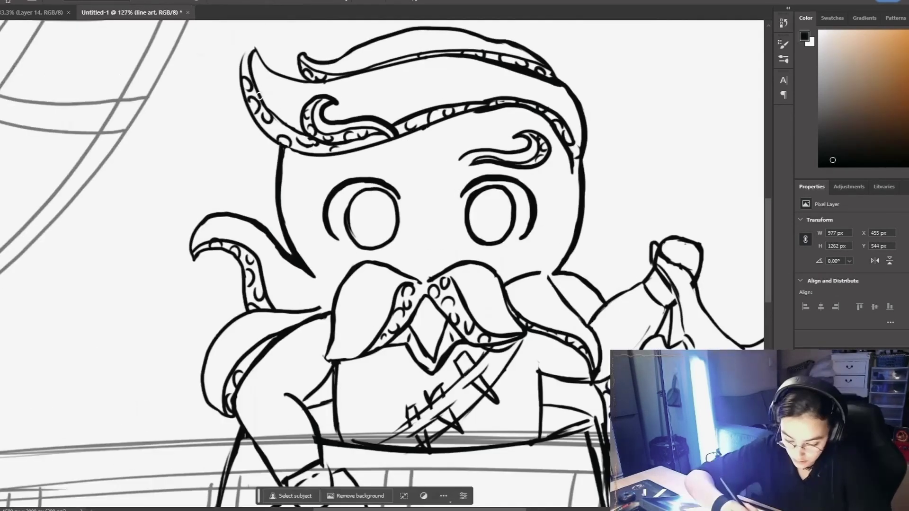
Step: Thicken the lower hair tentacle's edge and the lines of the curled eyebrow tentacles, sharpening the eyebrows' inner ends
drag(476, 113, 421, 129)
drag(428, 110, 495, 98)
scroll(521, 151, down, 5)
scroll(455, 137, up, 7)
key(b)
drag(465, 175, 460, 166)
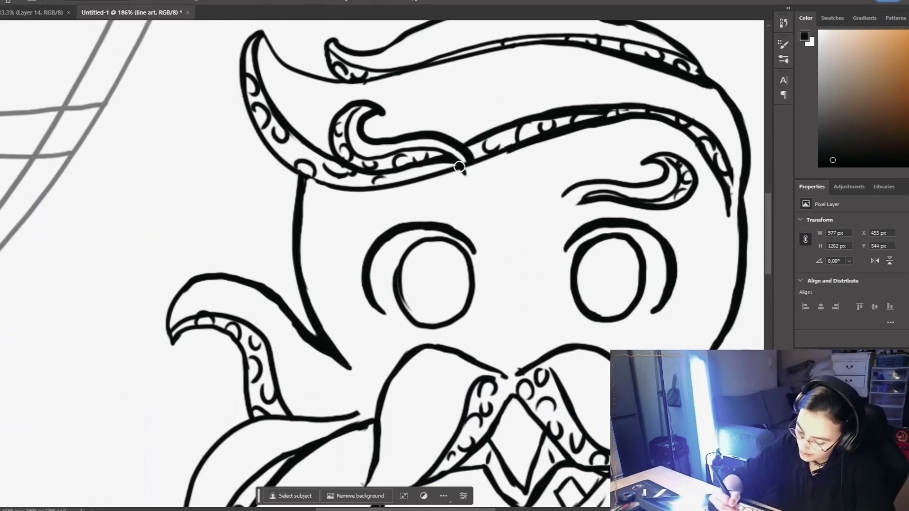
drag(558, 192, 559, 207)
drag(563, 197, 566, 209)
scroll(563, 194, down, 5)
scroll(545, 189, up, 4)
scroll(521, 170, down, 6)
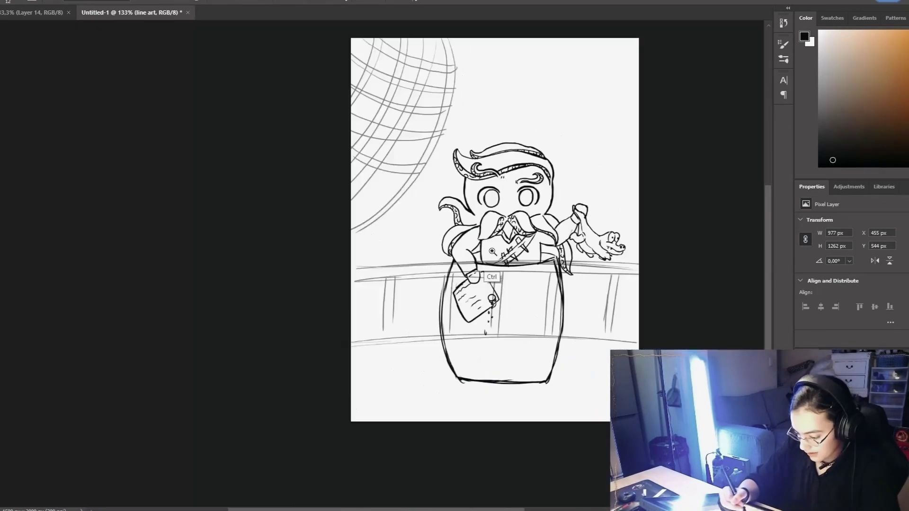
Step: Add short crease lines at the inner corners of both eyes
scroll(512, 170, up, 6)
key(b)
right_click(491, 166)
drag(490, 168, 480, 179)
drag(423, 168, 332, 169)
drag(423, 190, 545, 190)
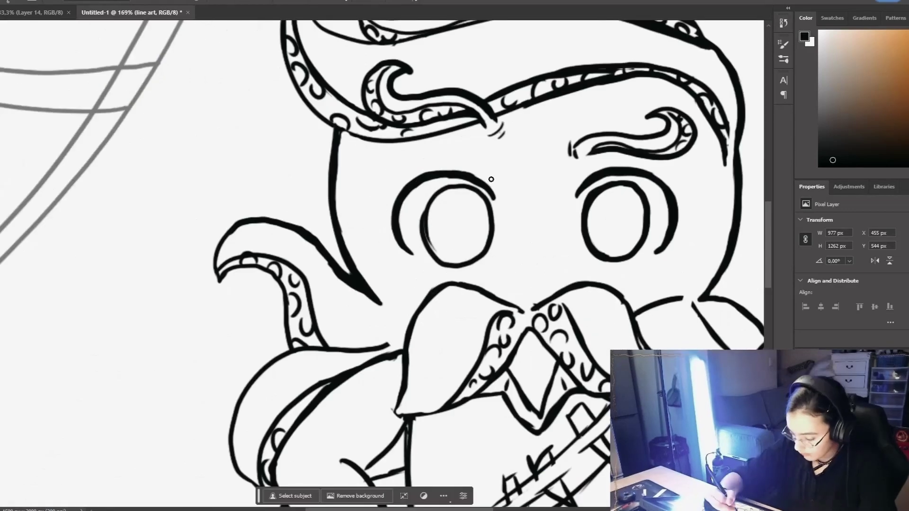
drag(490, 179, 496, 190)
drag(581, 176, 574, 187)
Step: Add short fabric fold lines to the sleeves and the front of the torso
mouse_move(464, 198)
mouse_down()
mouse_move(613, 198)
mouse_move(545, 201)
mouse_up()
drag(493, 265, 521, 265)
drag(513, 318, 480, 335)
drag(568, 303, 531, 303)
drag(493, 228, 538, 230)
mouse_move(215, 344)
mouse_down()
mouse_move(199, 374)
mouse_move(208, 366)
mouse_up()
drag(526, 280, 479, 273)
Step: Draw a rounded ear with an inner curve beside the crocodile-side eye and nudge it slightly outward
drag(463, 213, 511, 208)
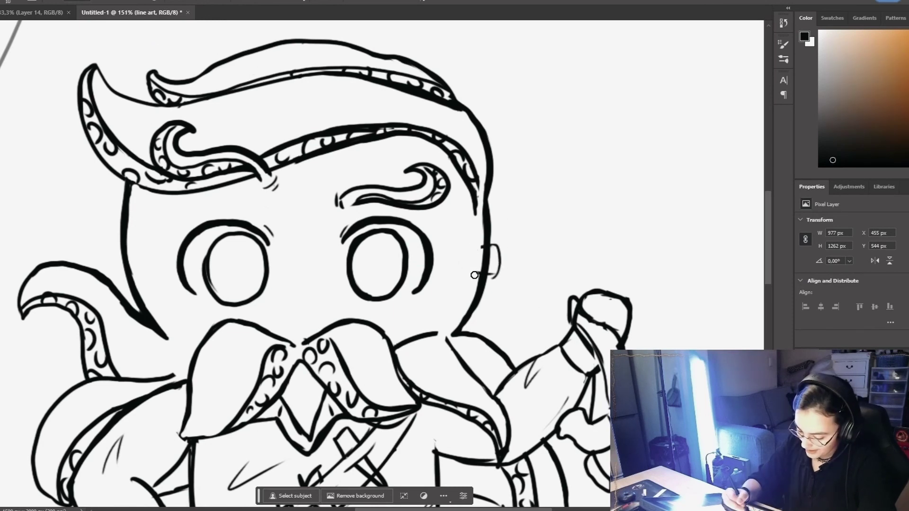
key(ctrl+z)
drag(500, 240, 480, 281)
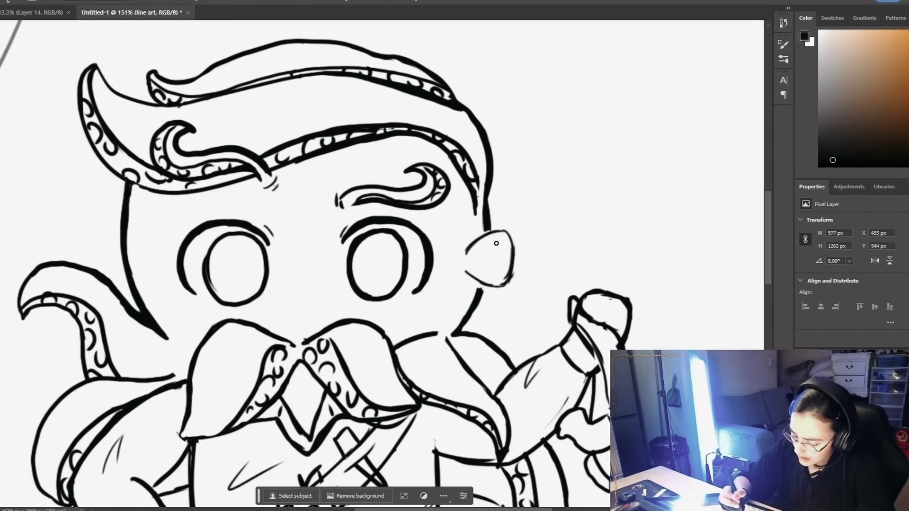
drag(505, 231, 502, 281)
mouse_move(579, 214)
mouse_down()
mouse_move(522, 208)
mouse_move(566, 209)
mouse_up()
key(l)
drag(497, 227, 509, 275)
drag(521, 241, 533, 245)
key(ctrl+d)
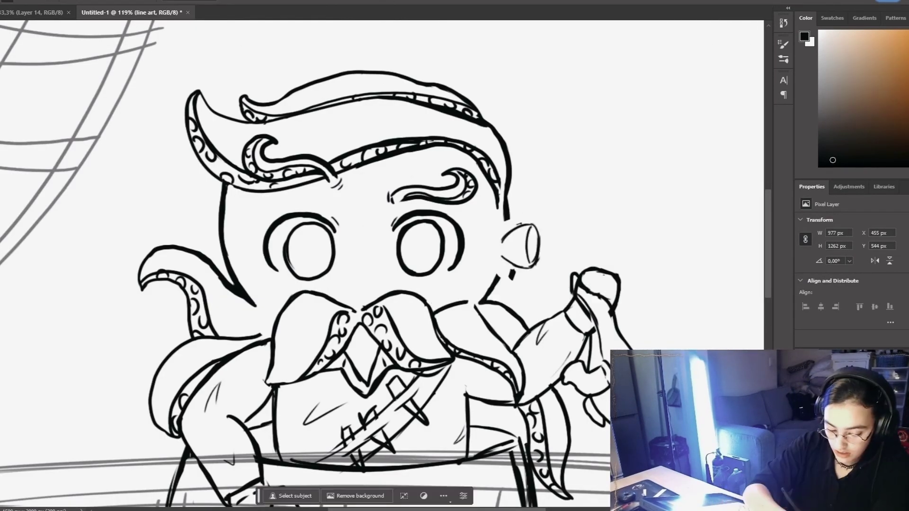
Step: Erase the stray line ends around the new ear and redraw the head outline to meet it
drag(509, 273, 559, 274)
key(e)
drag(517, 178, 527, 171)
drag(513, 267, 518, 290)
key(b)
drag(497, 246, 484, 280)
drag(502, 169, 499, 198)
drag(601, 120, 566, 142)
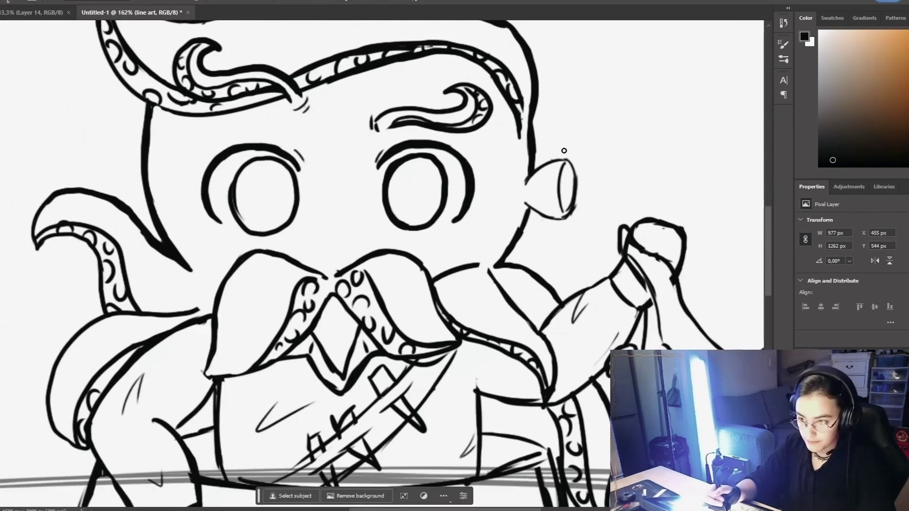
Step: Draw a second ear on the opposite side of the head and shift it slightly down
drag(143, 142, 141, 163)
drag(141, 124, 82, 142)
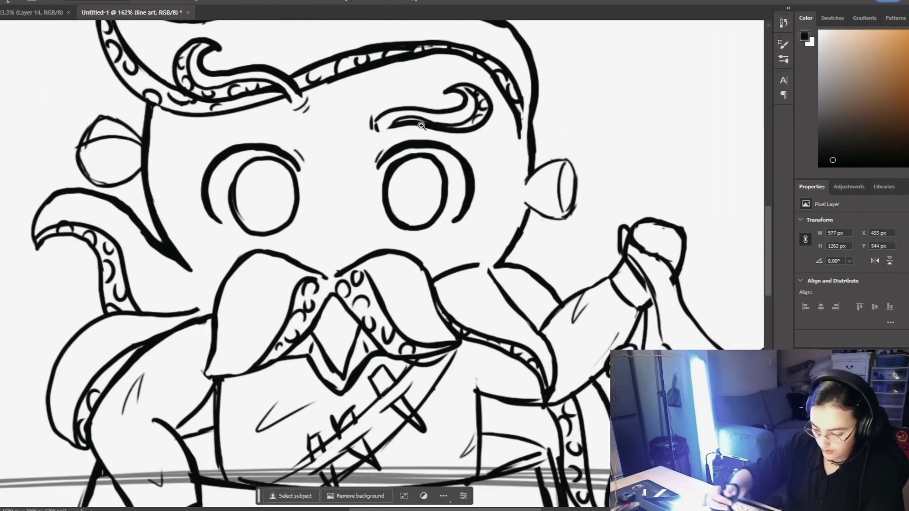
key(ctrl+d)
mouse_move(143, 125)
mouse_down()
mouse_move(140, 110)
mouse_move(138, 149)
mouse_up()
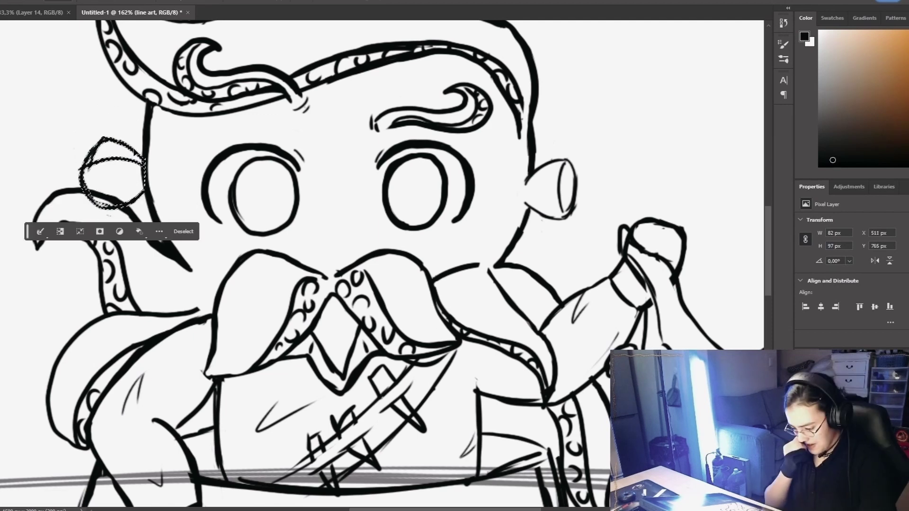
key(ctrl+d)
Step: Erase the second ear's lines overlapping the raised tentacle and remove its inner curve
key(b)
key(e)
drag(113, 207, 87, 197)
mouse_move(94, 200)
mouse_down()
mouse_move(272, 272)
mouse_move(342, 327)
mouse_up()
drag(334, 322, 367, 344)
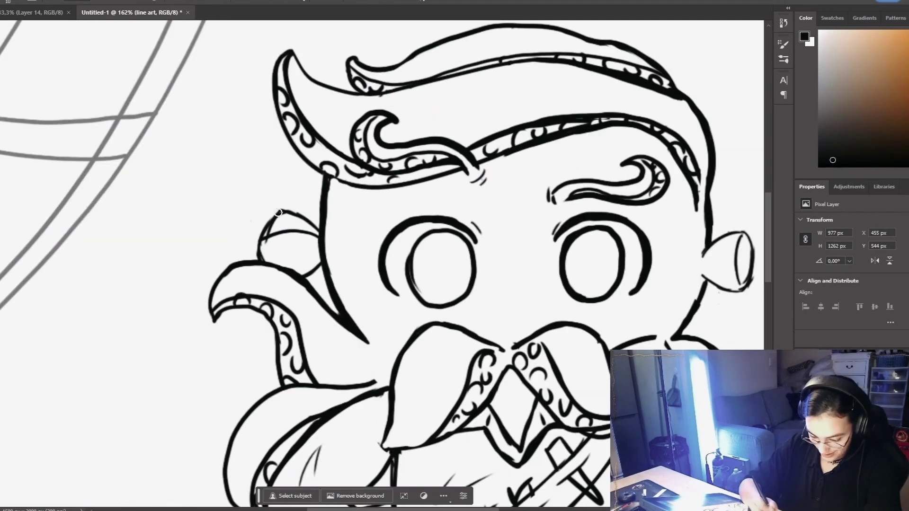
drag(273, 238, 314, 242)
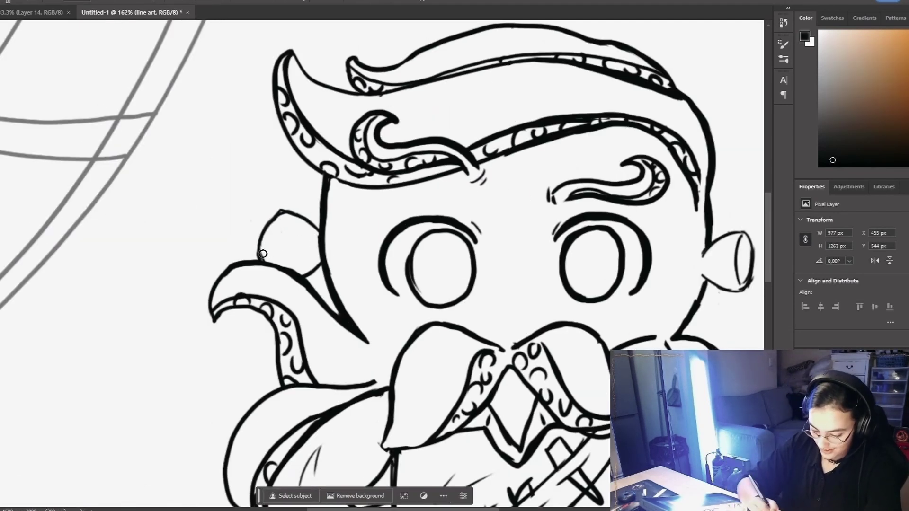
Step: Redraw the second ear's inner line as an upright curve and erase the head outline crossing its base
scroll(601, 138, down, 13)
scroll(554, 164, up, 15)
mouse_move(400, 126)
mouse_down()
mouse_move(386, 188)
mouse_move(386, 172)
mouse_move(335, 244)
mouse_move(353, 192)
mouse_up()
scroll(561, 144, down, 15)
scroll(561, 133, up, 17)
key(b)
scroll(504, 140, down, 13)
scroll(467, 154, up, 4)
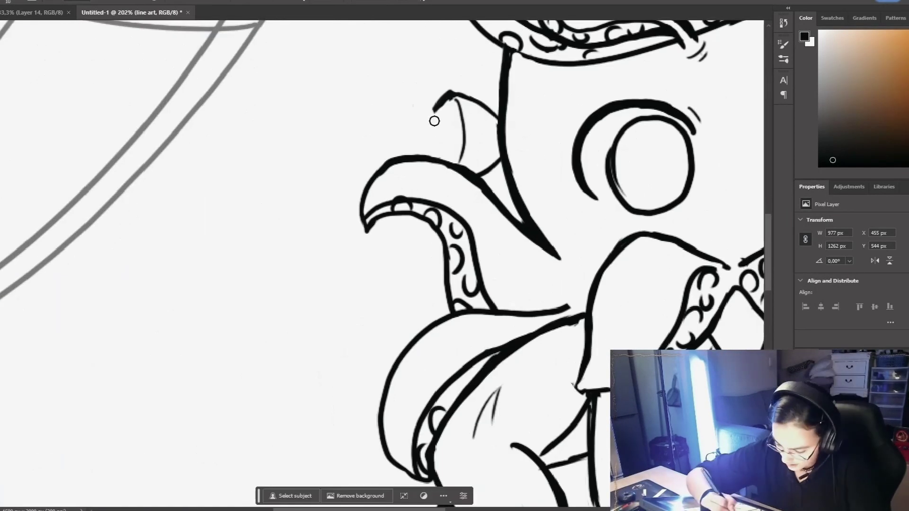
scroll(433, 118, down, 5)
scroll(377, 211, up, 4)
scroll(377, 210, down, 4)
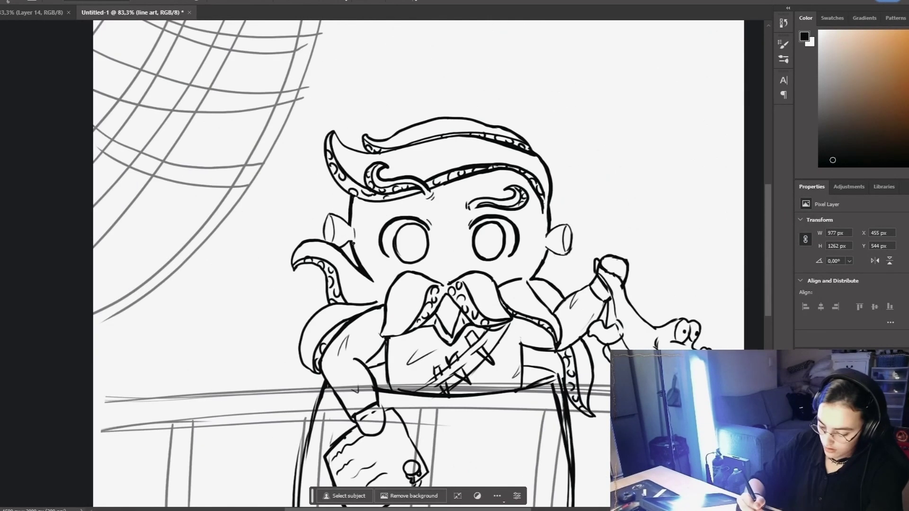
Step: Draw patches of small angular scales along the jawline on both cheeks
scroll(459, 311, up, 3)
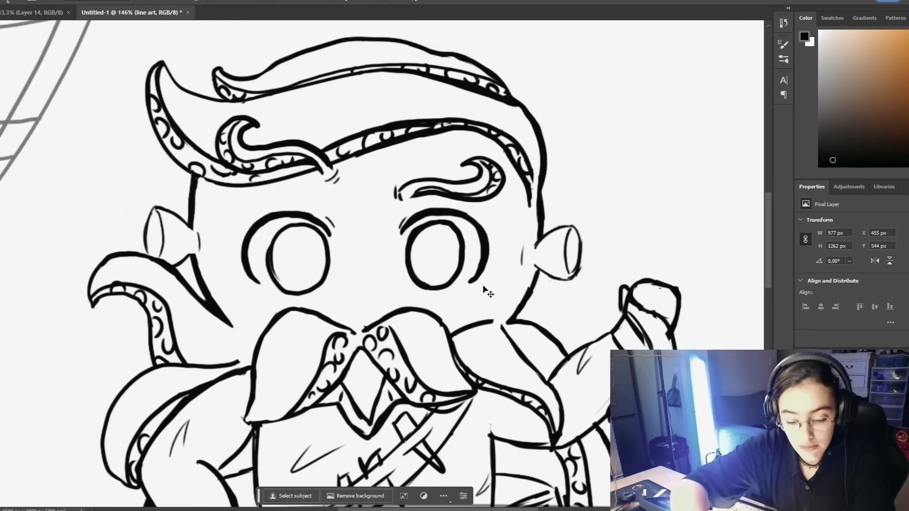
key(ctrl+shift+n)
text(scales)
key(Return)
drag(453, 327, 469, 323)
mouse_move(447, 316)
mouse_down()
mouse_move(457, 298)
mouse_move(449, 312)
mouse_up()
scroll(520, 232, down, 1)
drag(464, 300, 514, 284)
mouse_move(509, 282)
mouse_down()
mouse_move(523, 263)
mouse_move(514, 230)
mouse_up()
mouse_move(521, 258)
mouse_down()
mouse_move(535, 233)
mouse_move(512, 209)
mouse_up()
drag(521, 228, 528, 203)
scroll(521, 213, down, 4)
scroll(582, 125, up, 5)
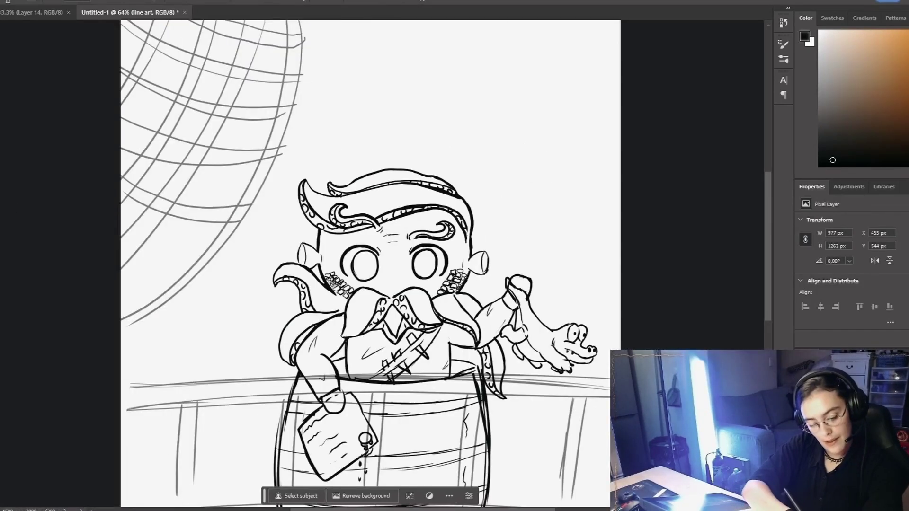
Step: Draw curved hoop lines across the barrel
scroll(374, 285, up, 3)
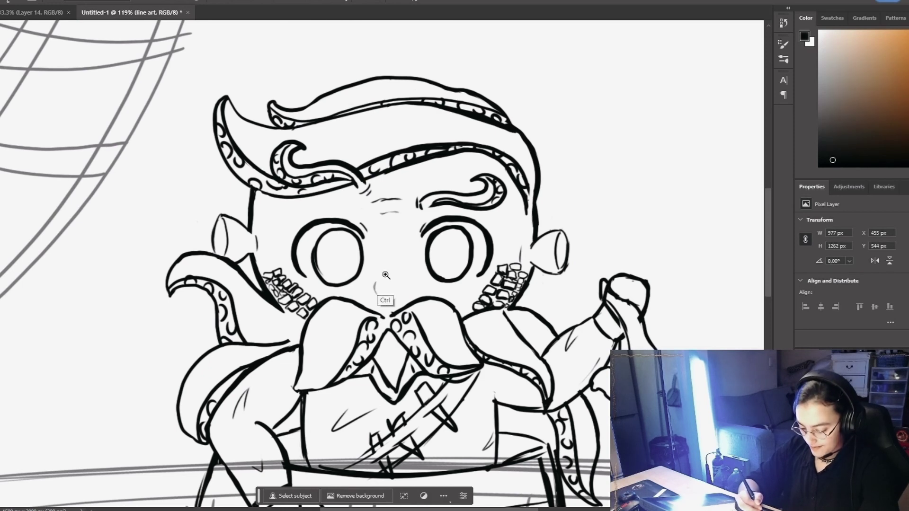
scroll(386, 273, up, 3)
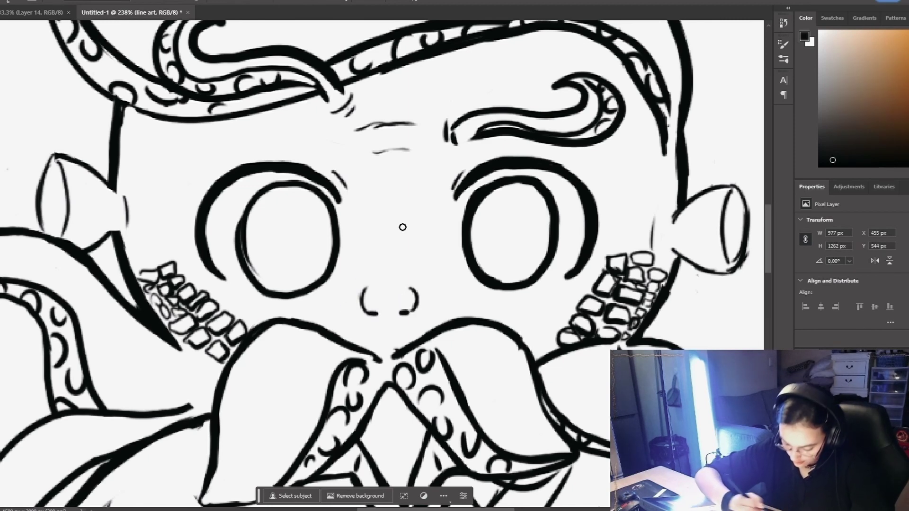
mouse_move(543, 246)
mouse_down()
mouse_move(473, 245)
mouse_move(562, 246)
mouse_move(450, 265)
mouse_up()
drag(597, 327, 472, 322)
drag(412, 243, 449, 242)
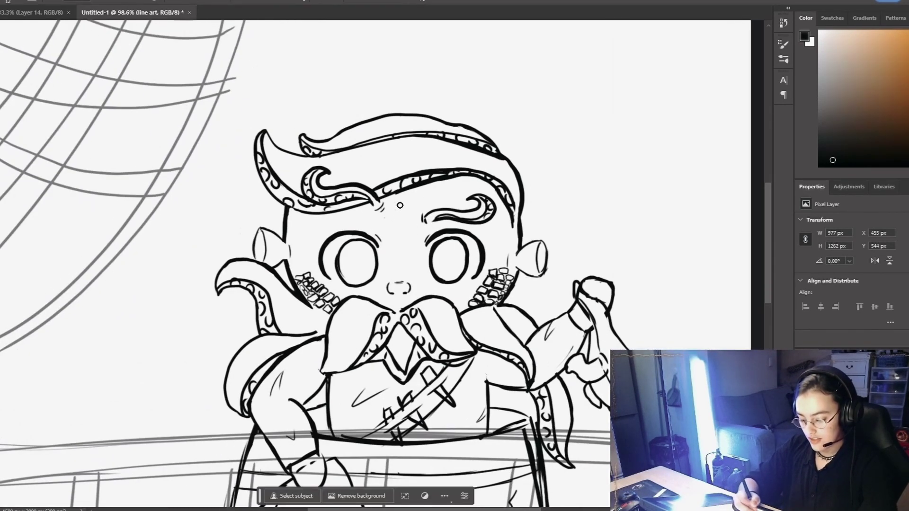
drag(553, 162, 484, 162)
drag(570, 124, 452, 141)
scroll(370, 231, up, 3)
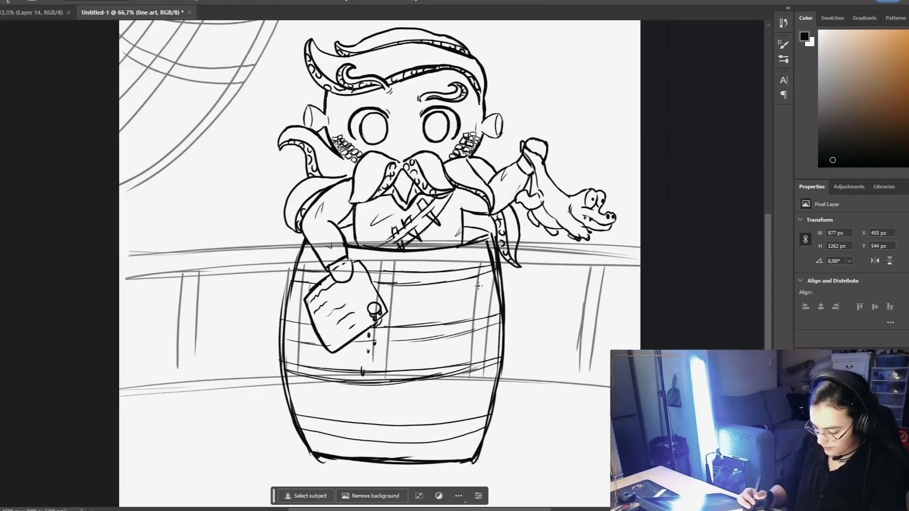
Step: Draw wavy wood-grain lines down the side of the barrel and add a new layer with default settings
scroll(527, 382, down, 2)
key(ctrl+shift+n)
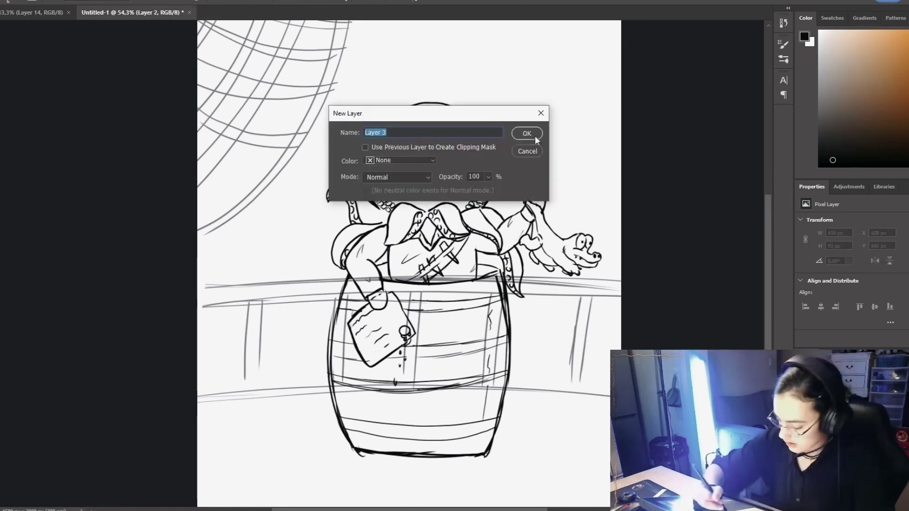
key(Return)
key(ctrl+shift+alt+n)
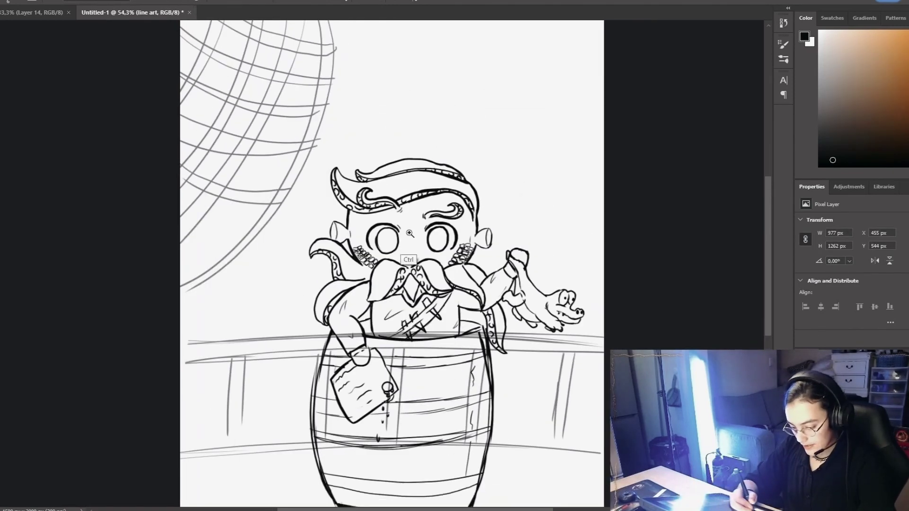
Step: Try short wrinkle lines on the forehead between the eyebrows and a small curved nose
scroll(555, 188, up, 5)
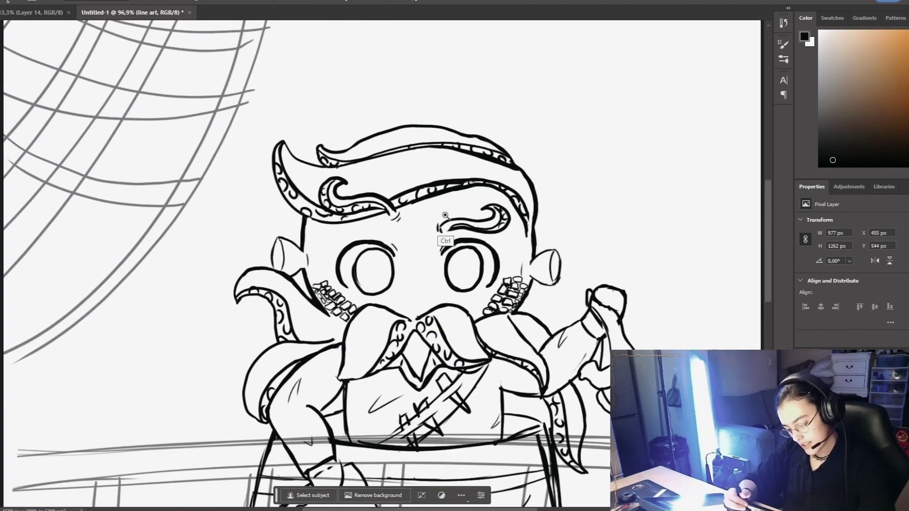
scroll(555, 188, down, 5)
scroll(555, 188, up, 5)
scroll(555, 188, down, 3)
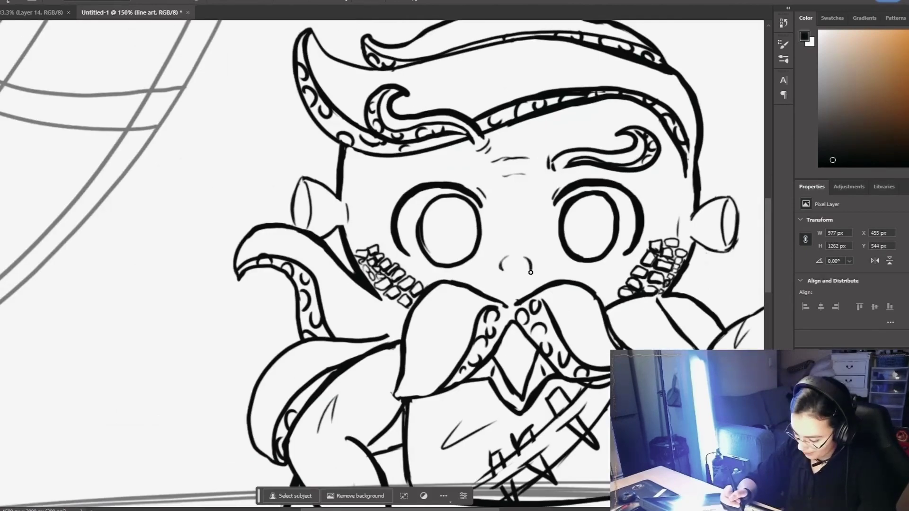
scroll(478, 322, up, 3)
scroll(438, 370, down, 4)
scroll(438, 370, down, 2)
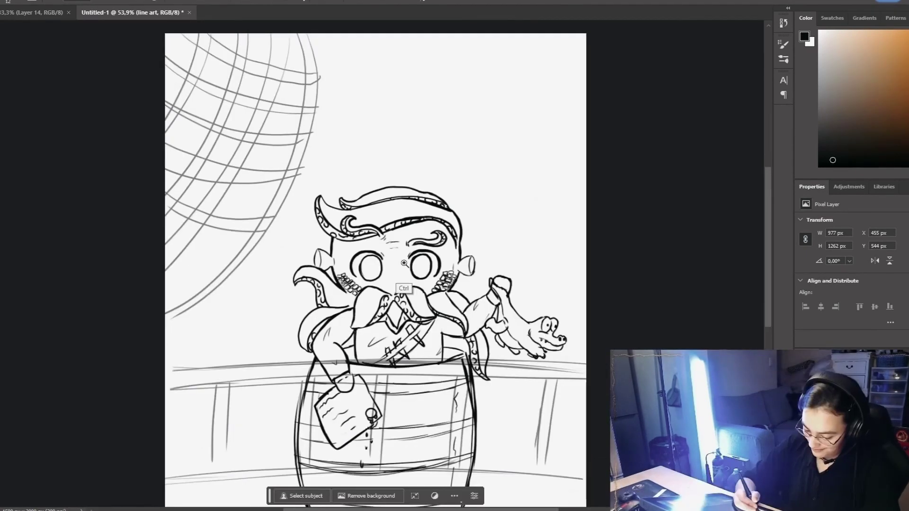
Step: Draw a small nose with two curved nostrils above the moustache and erase the forehead wrinkles
scroll(490, 216, up, 2)
scroll(378, 295, up, 3)
scroll(379, 295, up, 3)
drag(365, 288, 369, 313)
drag(411, 288, 412, 311)
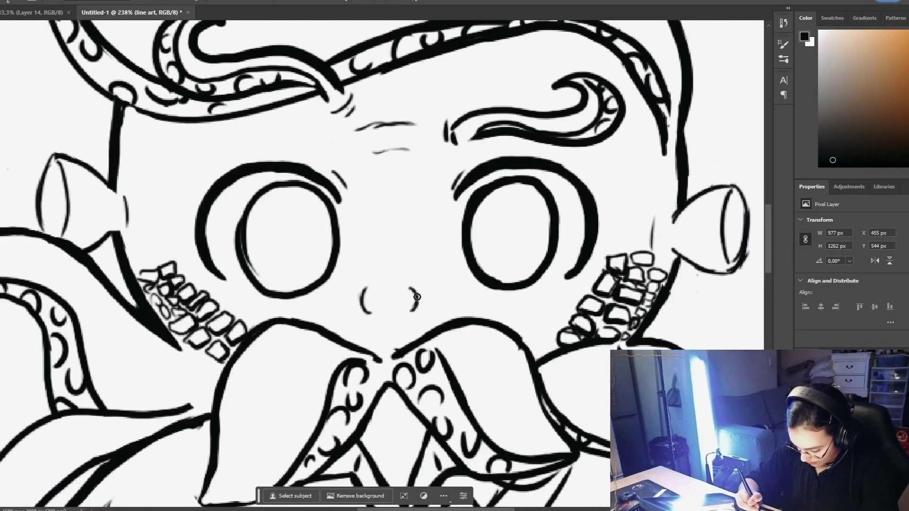
scroll(406, 312, down, 5)
scroll(397, 222, up, 2)
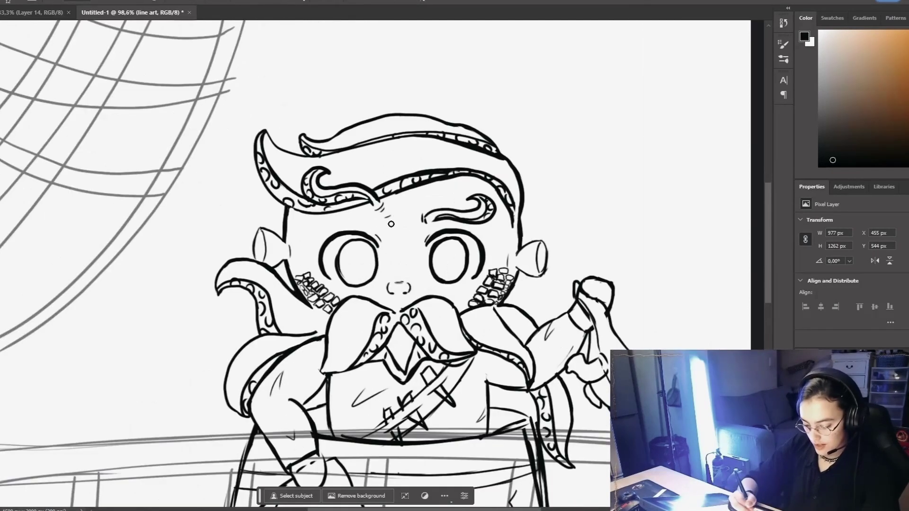
Step: Extend the cheek scales upward with small rounded scales along the base of both ears
scroll(398, 223, down, 3)
scroll(404, 206, up, 4)
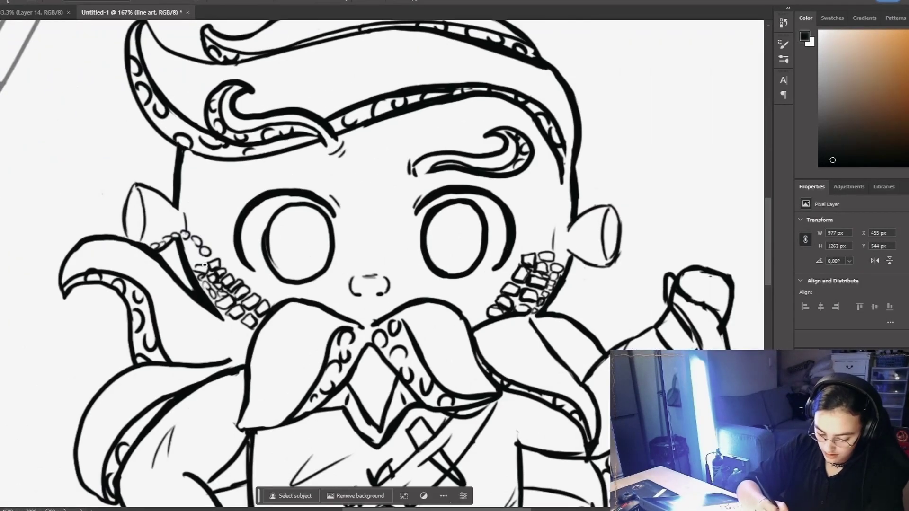
scroll(553, 250, down, 4)
scroll(486, 197, up, 3)
scroll(486, 197, down, 3)
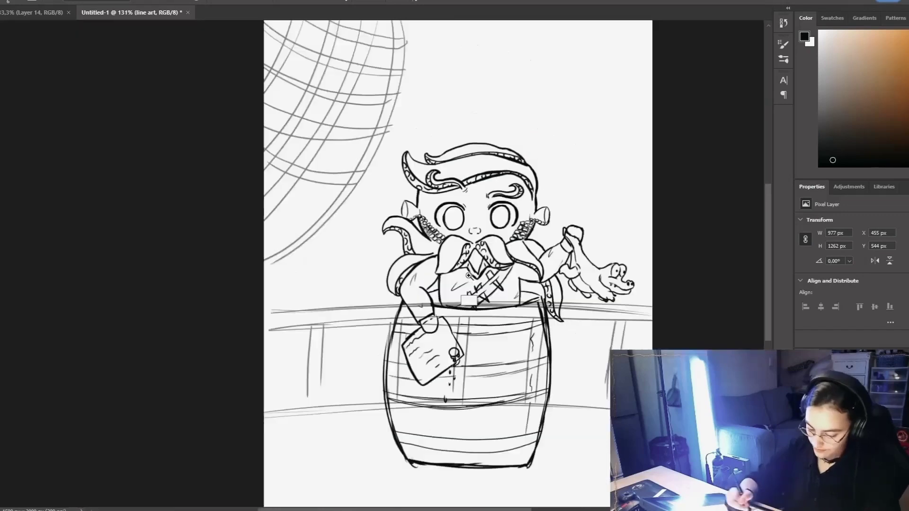
scroll(486, 197, up, 1)
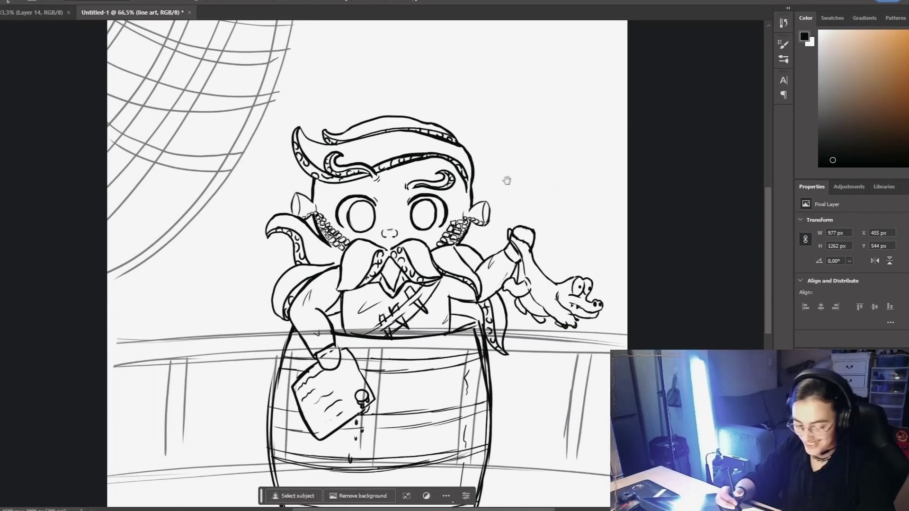
scroll(400, 259, up, 4)
scroll(401, 258, down, 5)
scroll(455, 250, up, 3)
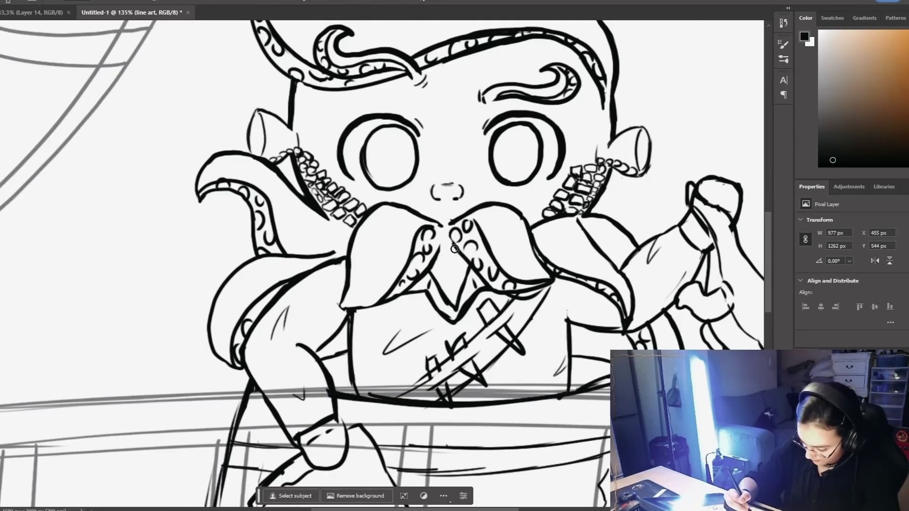
Step: Isolate the net and railing layer at full opacity and tidy the railing's doubled edges and post tops
scroll(446, 248, down, 3)
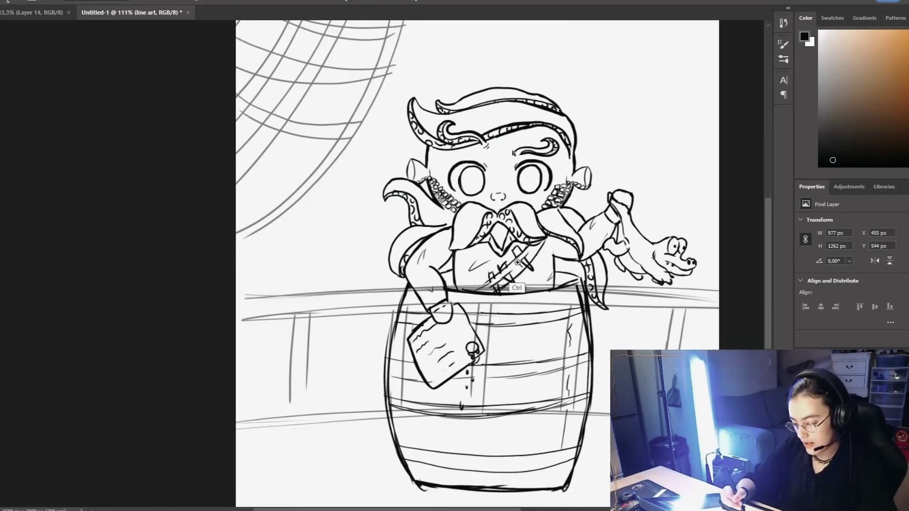
scroll(488, 183, up, 1)
scroll(488, 183, down, 1)
scroll(488, 184, down, 2)
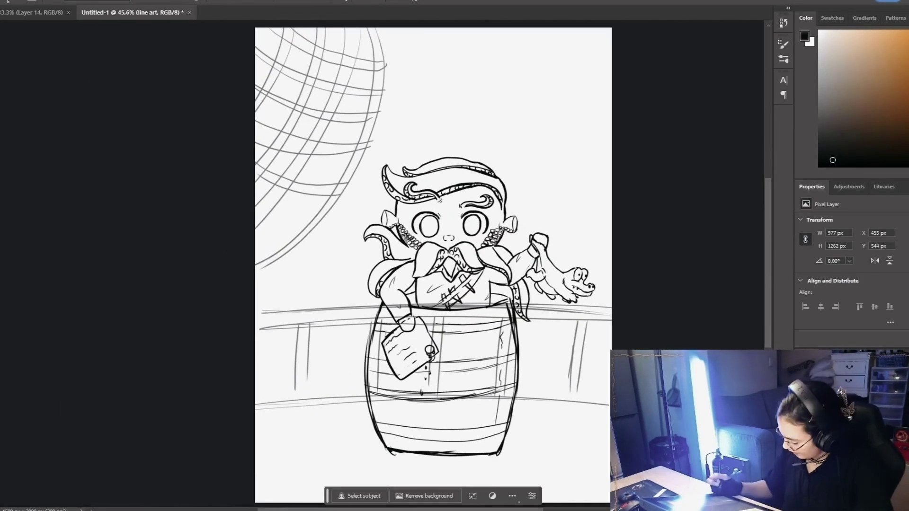
click(848, 441)
click(803, 422)
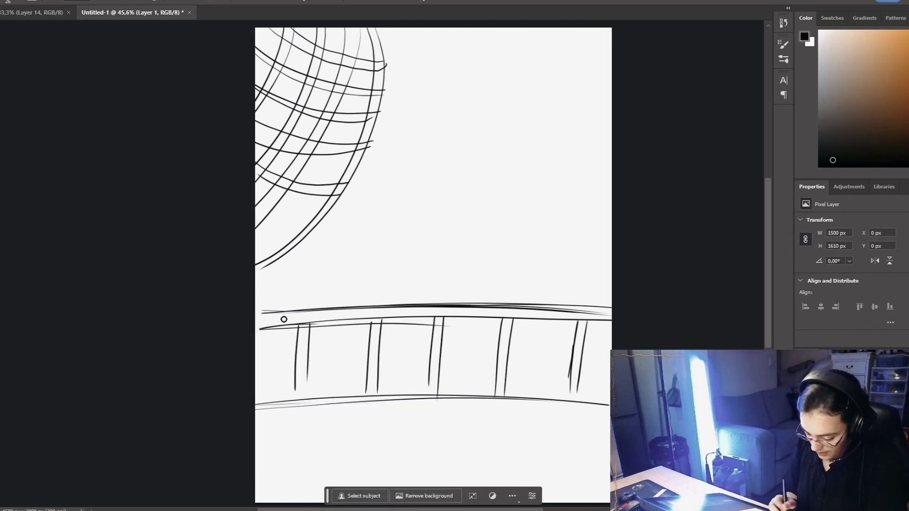
key(ctrl+z)
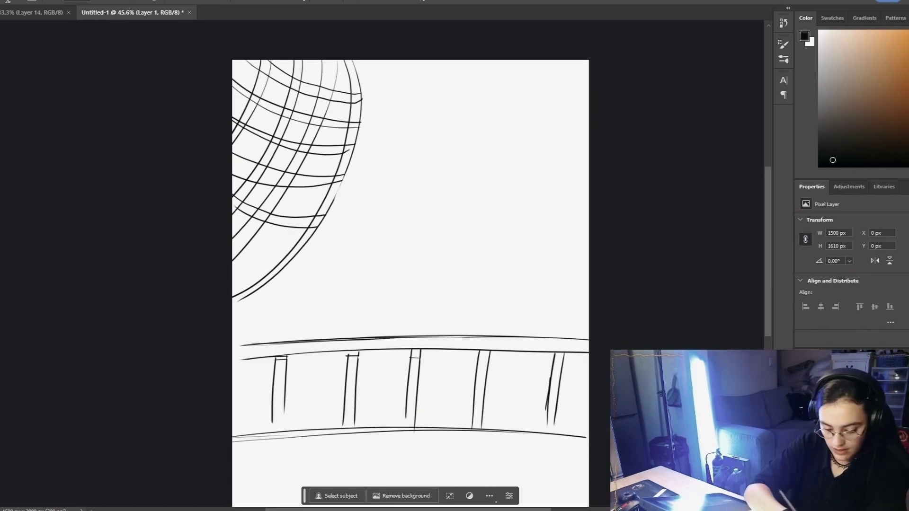
Step: Draw evenly spaced diagonal plank lines across the deck from the railing's base to the canvas's lower edge
drag(530, 159, 544, 73)
drag(263, 350, 246, 368)
drag(280, 349, 247, 397)
drag(306, 347, 256, 425)
drag(336, 344, 271, 449)
drag(363, 345, 299, 449)
drag(393, 344, 334, 449)
drag(430, 343, 370, 449)
drag(466, 344, 400, 449)
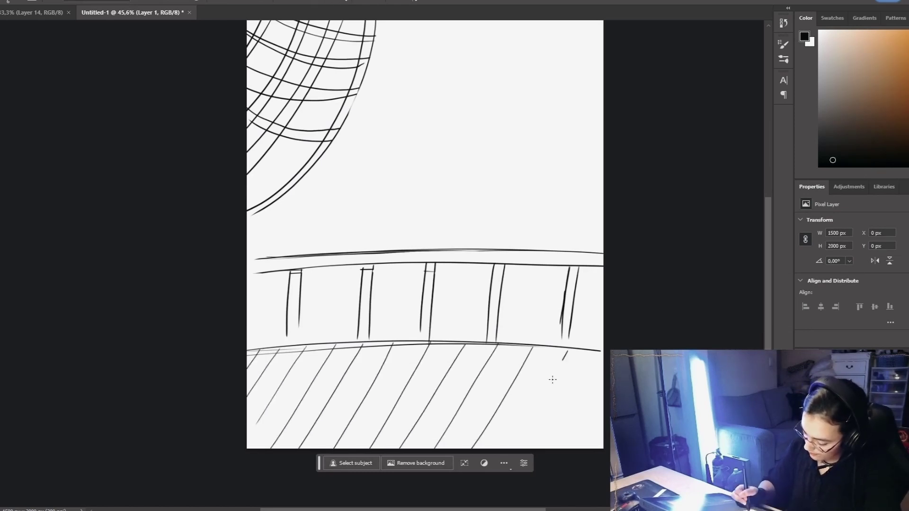
drag(552, 379, 512, 449)
drag(603, 352, 544, 449)
drag(630, 322, 600, 338)
Step: Add short broken strokes alongside the deck's plank lines near the railing's far posts
drag(242, 378, 583, 382)
key(ctrl+z)
mouse_move(511, 363)
mouse_down()
mouse_move(476, 423)
mouse_move(474, 393)
mouse_up()
drag(535, 303, 534, 320)
drag(525, 416, 502, 451)
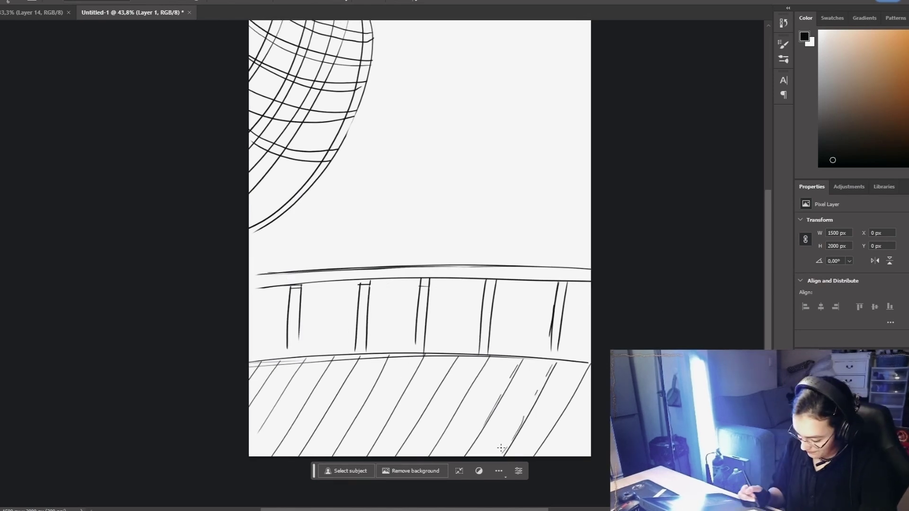
Step: Extend and thicken the side lines of the railing posts down toward the deck edge
scroll(313, 360, up, 4)
drag(278, 322, 277, 326)
drag(270, 305, 269, 351)
scroll(393, 389, up, 3)
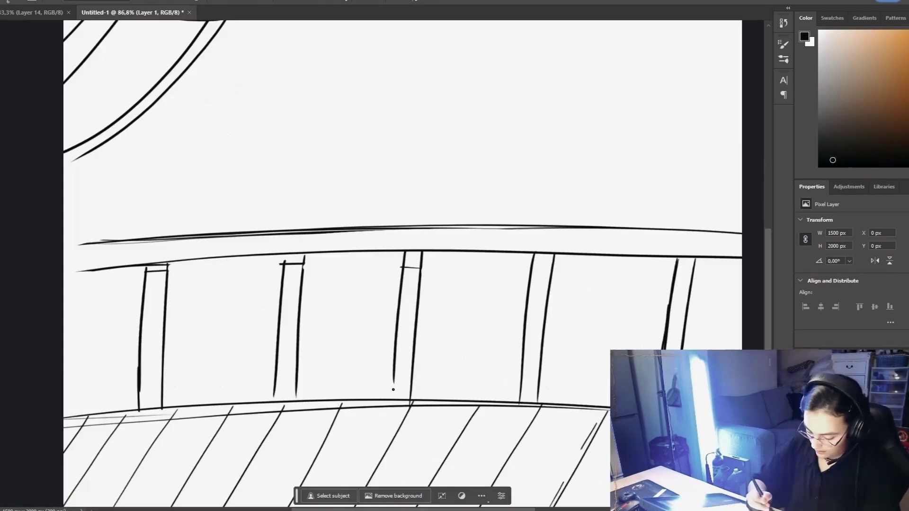
scroll(396, 258, down, 5)
scroll(508, 230, up, 7)
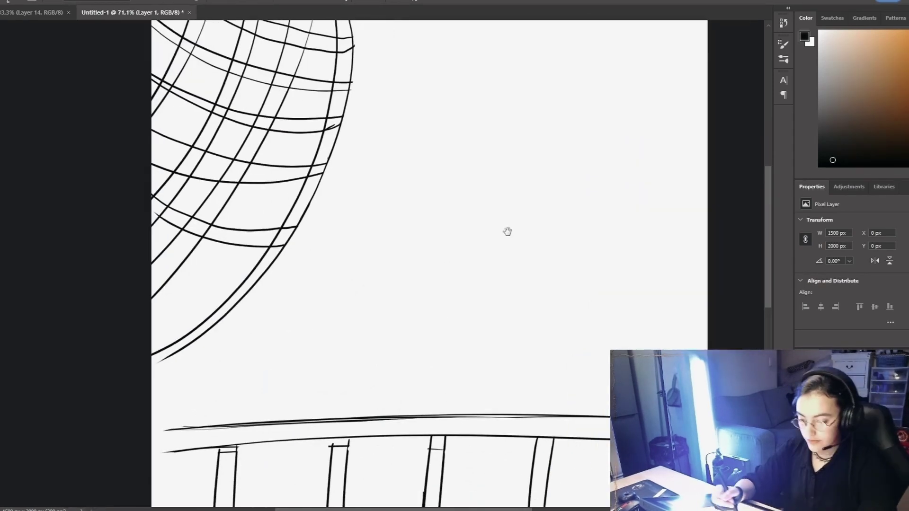
Step: Color the net's outer rope and crossing ropes brown on the layer beneath the line art
scroll(323, 262, down, 5)
scroll(343, 305, up, 5)
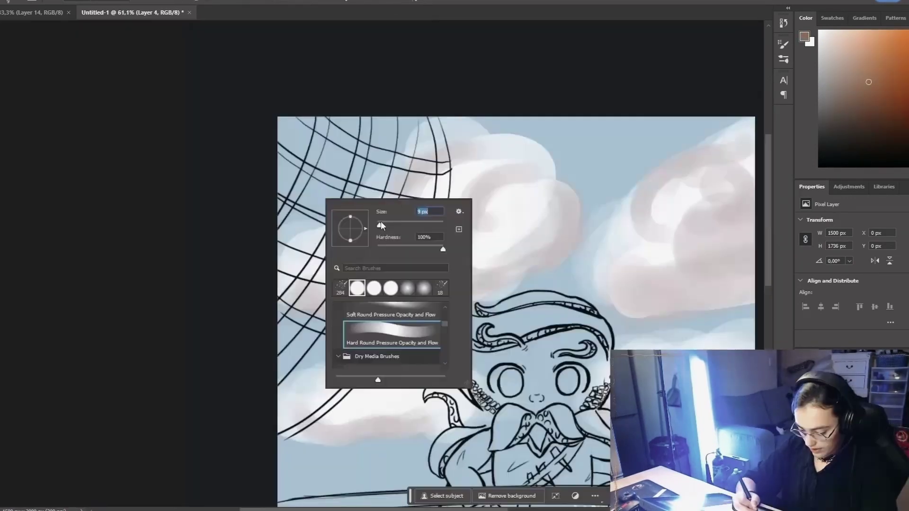
mouse_move(442, 215)
mouse_down()
mouse_move(413, 292)
mouse_move(335, 390)
mouse_move(280, 438)
mouse_up()
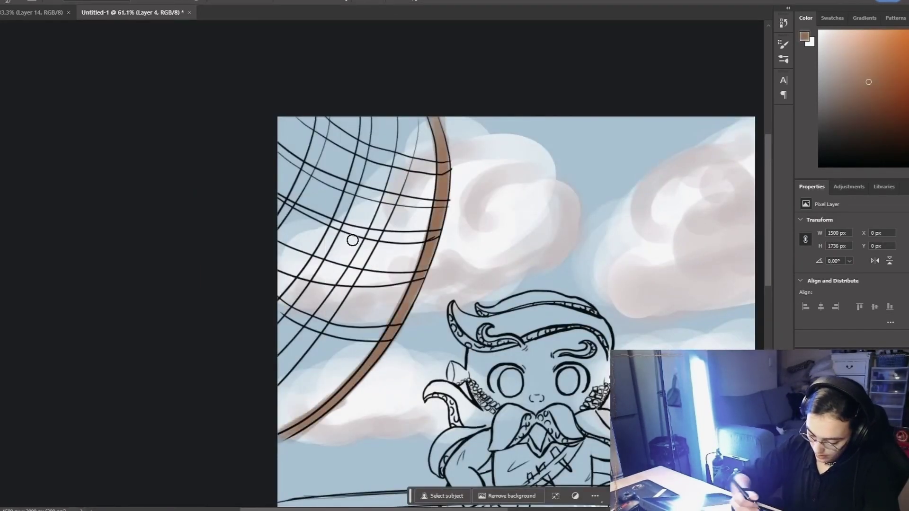
mouse_move(359, 264)
mouse_down()
mouse_move(290, 363)
mouse_move(411, 126)
mouse_move(355, 280)
mouse_up()
mouse_move(307, 119)
mouse_down()
mouse_move(379, 156)
mouse_move(447, 171)
mouse_up()
mouse_move(279, 150)
mouse_down()
mouse_move(361, 183)
mouse_move(350, 187)
mouse_move(280, 148)
mouse_up()
mouse_move(280, 197)
mouse_down()
mouse_move(305, 211)
mouse_move(279, 194)
mouse_up()
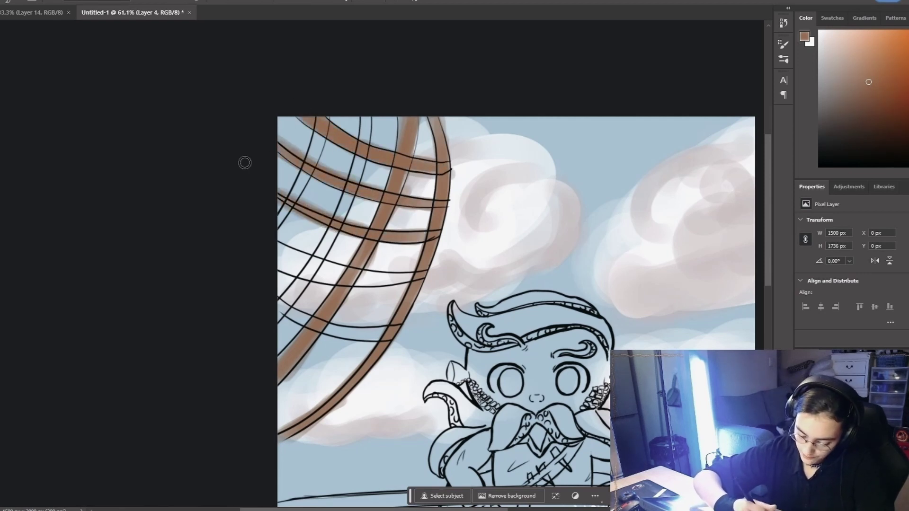
mouse_move(366, 119)
mouse_down()
mouse_move(360, 167)
mouse_move(280, 322)
mouse_up()
drag(327, 125, 298, 181)
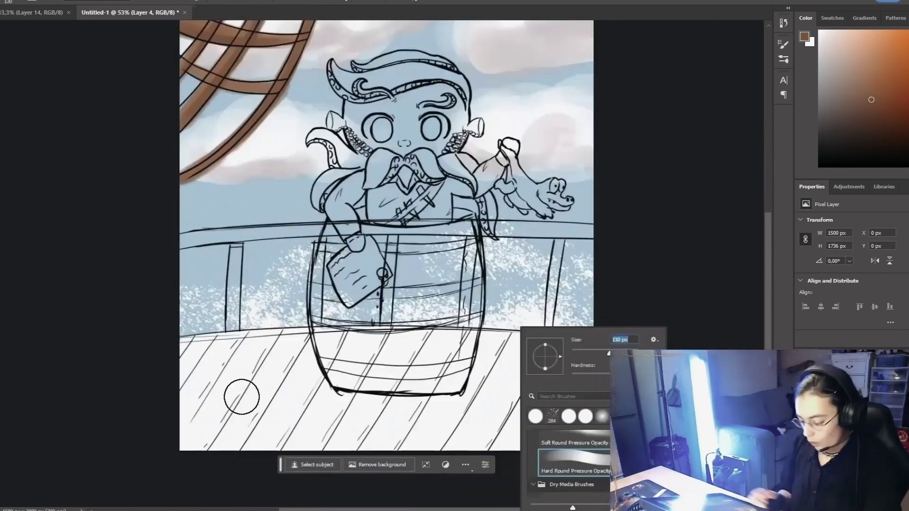
Step: Fill the whole plank deck with a reddish brown base using a large hard round brush
drag(241, 398, 544, 389)
mouse_move(545, 388)
mouse_down()
mouse_move(233, 349)
mouse_move(585, 350)
mouse_up()
drag(585, 350, 200, 391)
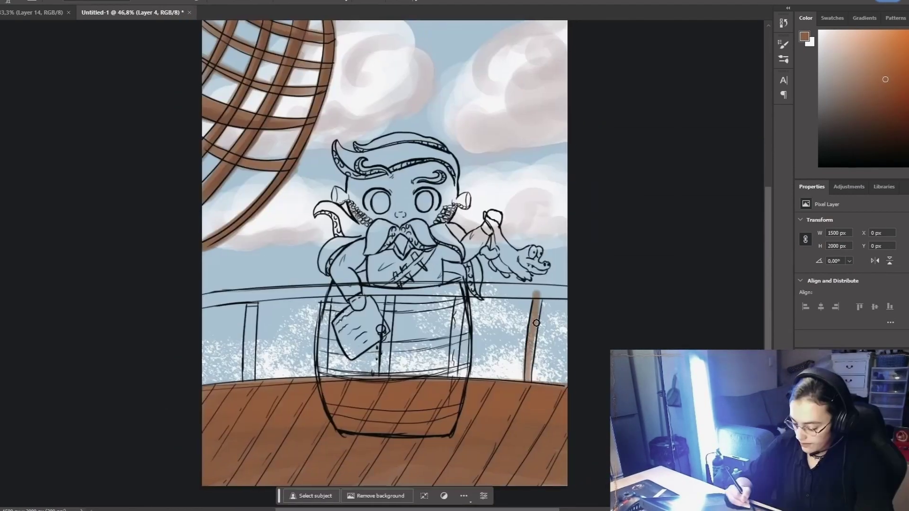
Step: Paint the railing's posts and handrail with a brown base color
drag(538, 296, 528, 379)
drag(460, 293, 453, 374)
drag(391, 293, 385, 375)
drag(325, 292, 323, 365)
mouse_move(248, 378)
mouse_down()
mouse_move(256, 305)
mouse_move(471, 285)
mouse_move(569, 295)
mouse_up()
Step: Shade the handrail with darker brown strokes along its length
scroll(283, 291, up, 1)
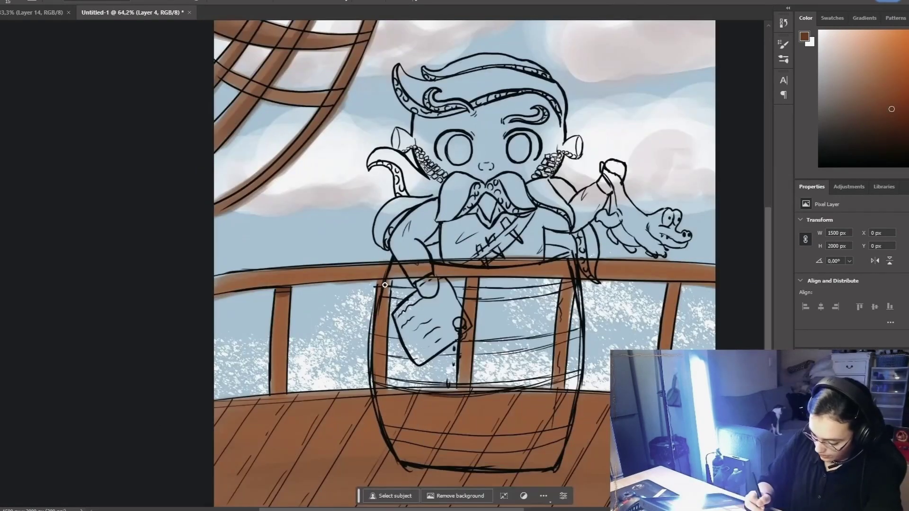
scroll(212, 350, up, 4)
drag(223, 224, 386, 197)
drag(615, 190, 213, 236)
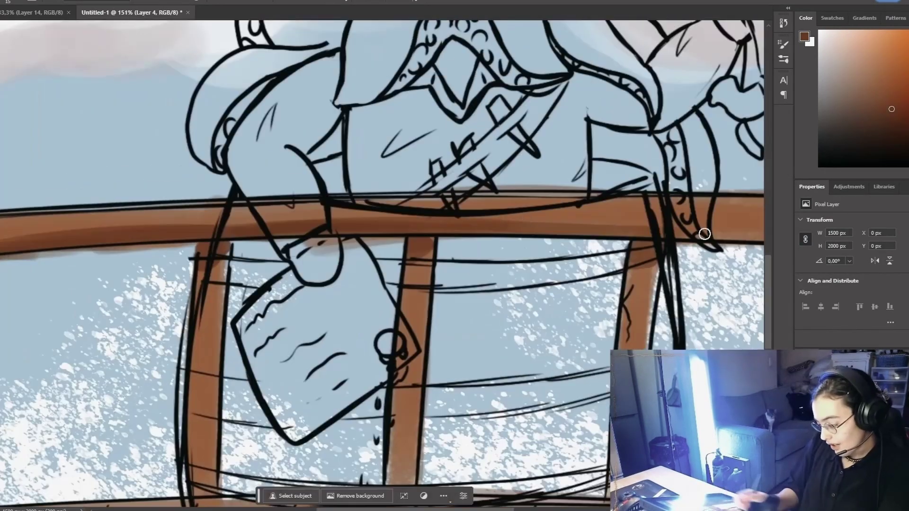
scroll(601, 362, down, 6)
drag(601, 362, 541, 313)
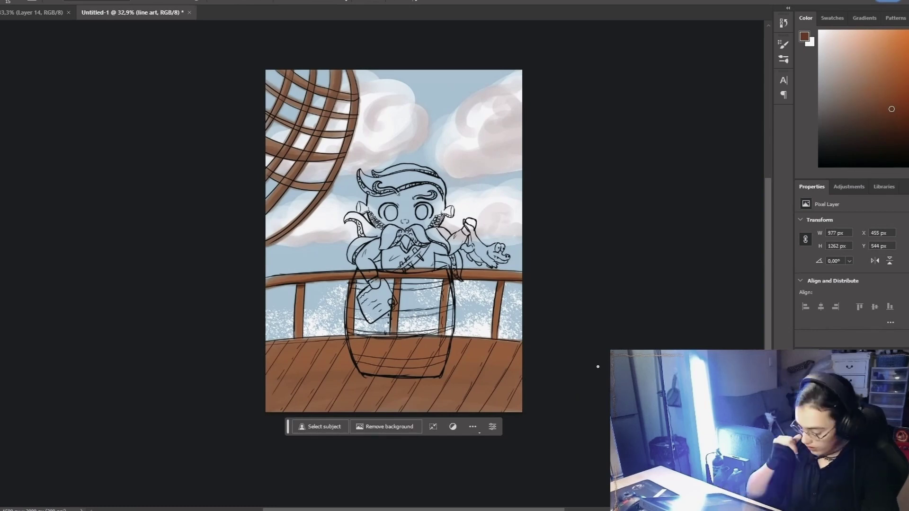
Step: Block in the barrel's body with a flat muted brown on the layer for the foreground colors
click(868, 91)
scroll(403, 291, up, 5)
right_click(431, 278)
click(490, 434)
drag(487, 307, 500, 305)
mouse_move(454, 274)
mouse_down()
mouse_move(459, 262)
mouse_move(441, 341)
mouse_up()
key(ctrl+z)
mouse_move(417, 266)
mouse_down()
mouse_move(523, 236)
mouse_move(540, 309)
mouse_move(332, 286)
mouse_move(294, 242)
mouse_move(251, 336)
mouse_up()
mouse_move(249, 321)
mouse_down()
mouse_move(191, 244)
mouse_move(198, 382)
mouse_move(372, 386)
mouse_up()
drag(450, 312, 435, 384)
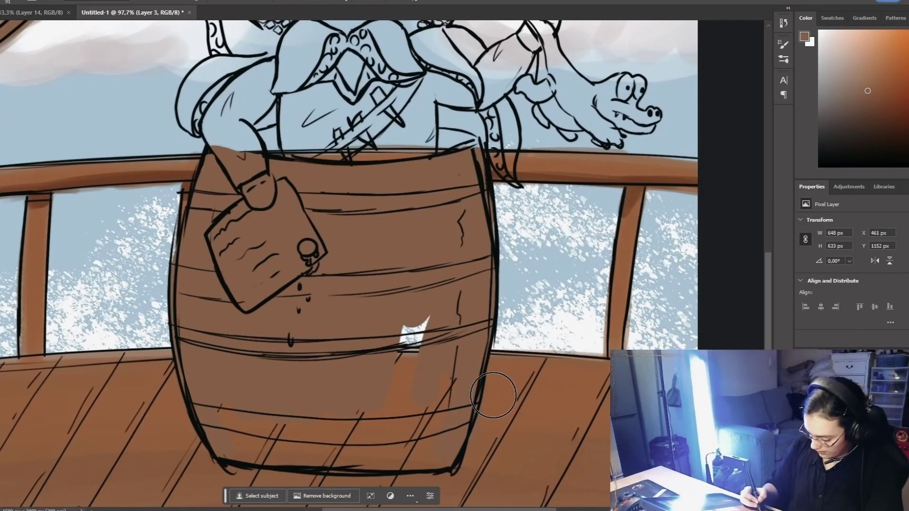
Step: Fill the remaining gaps in the barrel's lower half and edges with the same muted brown
drag(494, 396, 494, 373)
mouse_move(284, 402)
mouse_down()
mouse_move(341, 393)
mouse_move(419, 415)
mouse_up()
drag(531, 159, 529, 228)
scroll(456, 225, down, 5)
drag(429, 282, 467, 366)
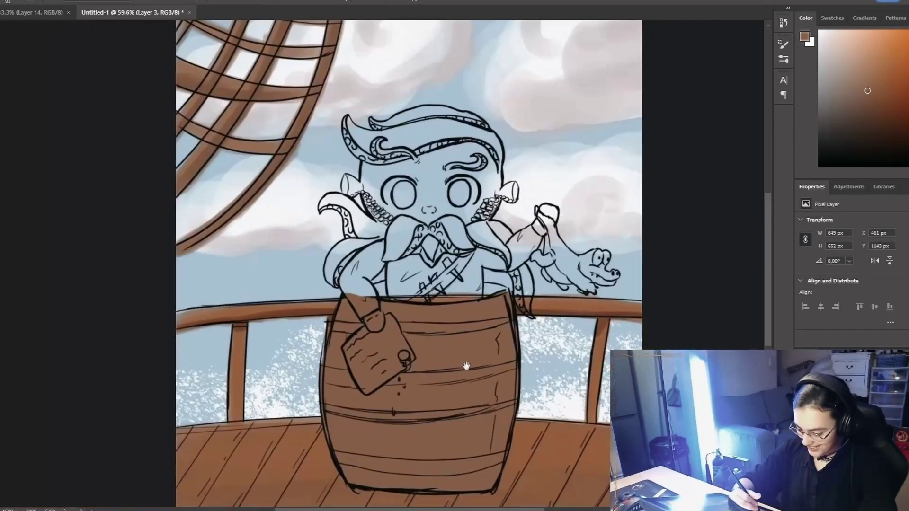
Step: Paint the barrel's metal hoops gray and add light gray rivet dots down one side
scroll(429, 323, up, 3)
key(x)
drag(395, 347, 561, 323)
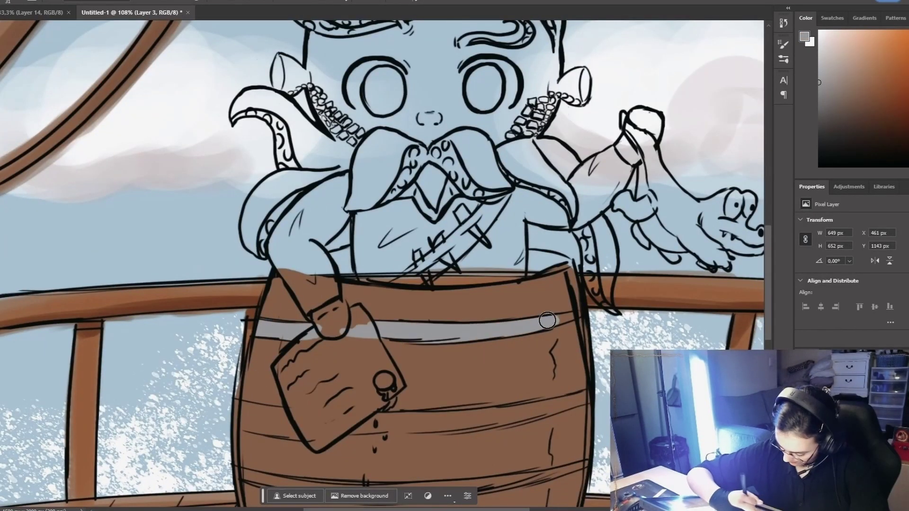
scroll(561, 323, down, 2)
mouse_move(239, 327)
mouse_down()
mouse_move(398, 333)
mouse_move(317, 340)
mouse_move(540, 286)
mouse_move(589, 304)
mouse_up()
mouse_move(252, 382)
mouse_down()
mouse_move(464, 402)
mouse_move(590, 374)
mouse_up()
mouse_move(582, 409)
mouse_down()
mouse_move(530, 434)
mouse_move(523, 342)
mouse_up()
mouse_move(214, 404)
mouse_down()
mouse_move(338, 427)
mouse_move(507, 408)
mouse_up()
scroll(469, 402, down, 3)
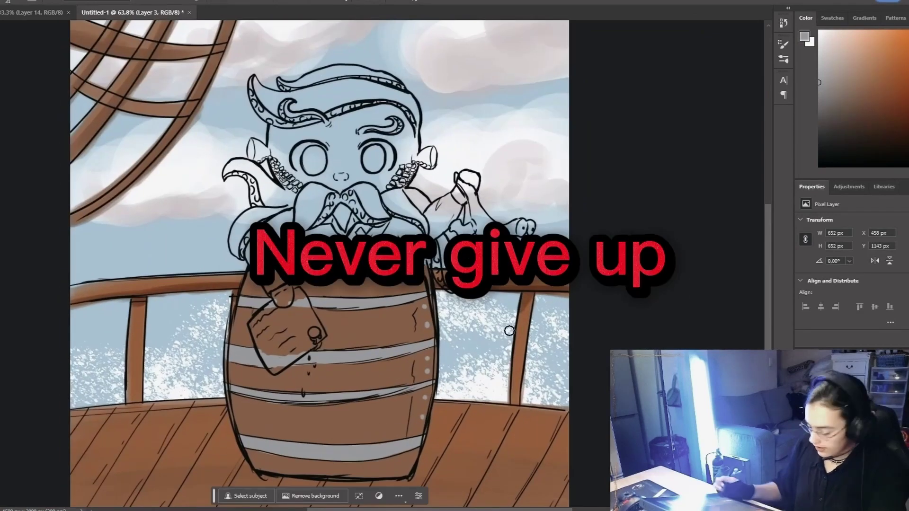
Step: Outline the barrel's rivets with small black circles on the line art layer
key(d)
scroll(413, 314, up, 7)
drag(441, 285, 445, 282)
drag(454, 344, 456, 344)
drag(456, 461, 464, 466)
mouse_move(474, 446)
mouse_down()
mouse_move(453, 322)
mouse_move(446, 157)
mouse_up()
drag(428, 216, 430, 218)
drag(420, 307, 422, 307)
drag(412, 374, 414, 375)
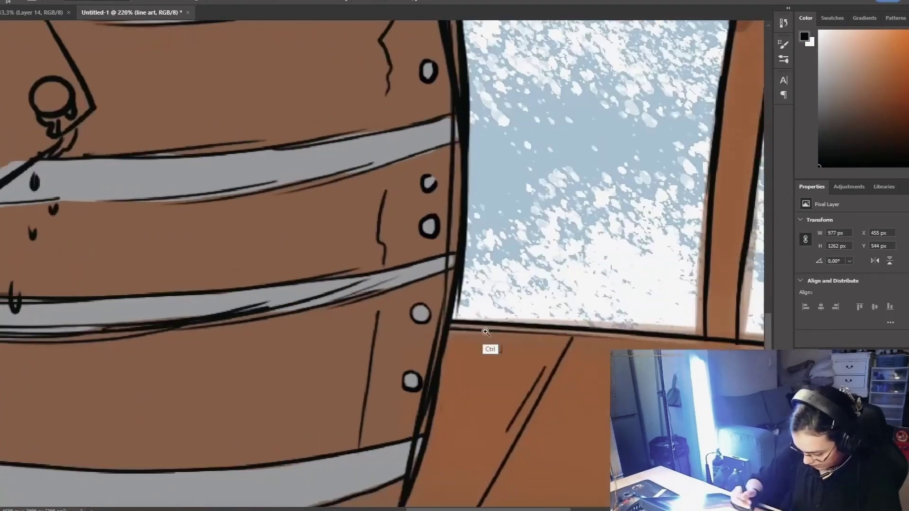
Step: Add diagonal white shine streaks across the barrel's metal hoops on a separate layer
scroll(485, 331, down, 3)
drag(485, 420, 492, 333)
drag(360, 339, 390, 325)
drag(394, 190, 458, 239)
mouse_move(467, 197)
mouse_down()
mouse_move(489, 181)
mouse_move(549, 171)
mouse_up()
scroll(554, 218, down, 1)
drag(397, 307, 440, 283)
drag(206, 300, 236, 279)
scroll(236, 279, down, 5)
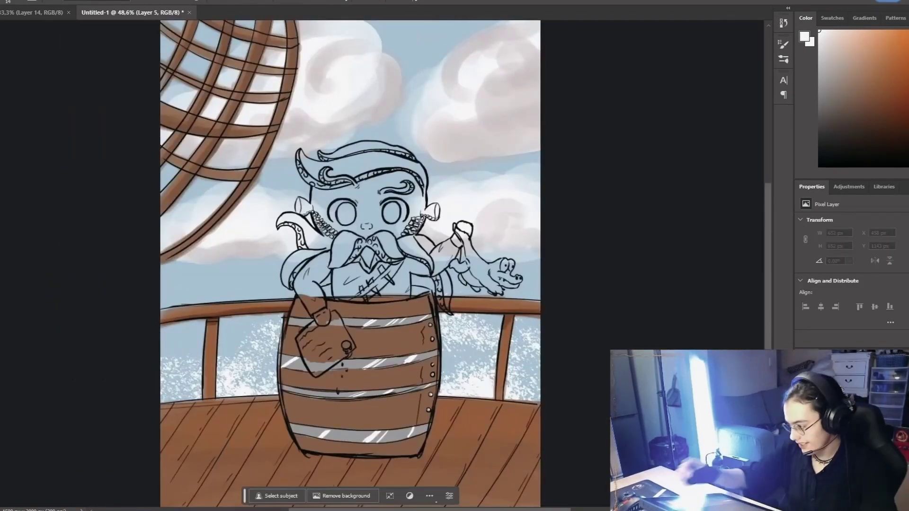
Step: Fill the octopus's head, ears, tentacles and hands with a flat muted red
alt+click(426, 334)
drag(429, 323, 448, 375)
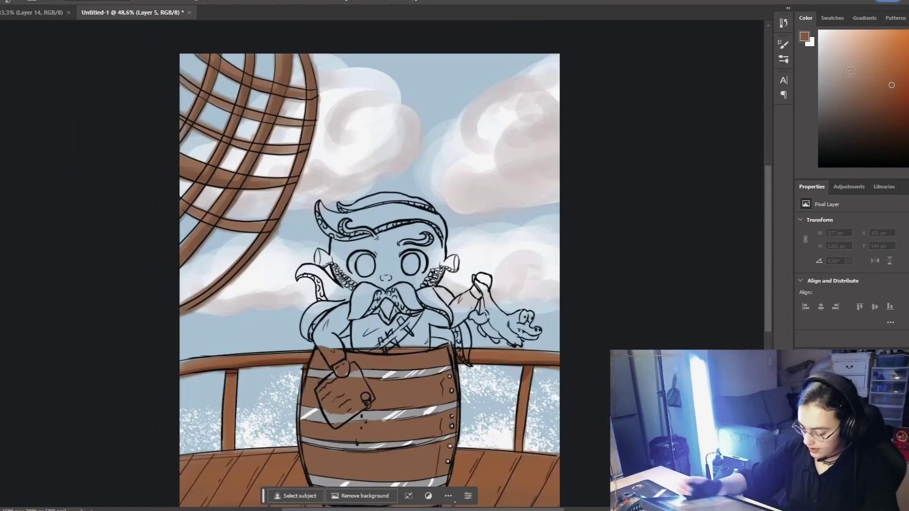
click(863, 55)
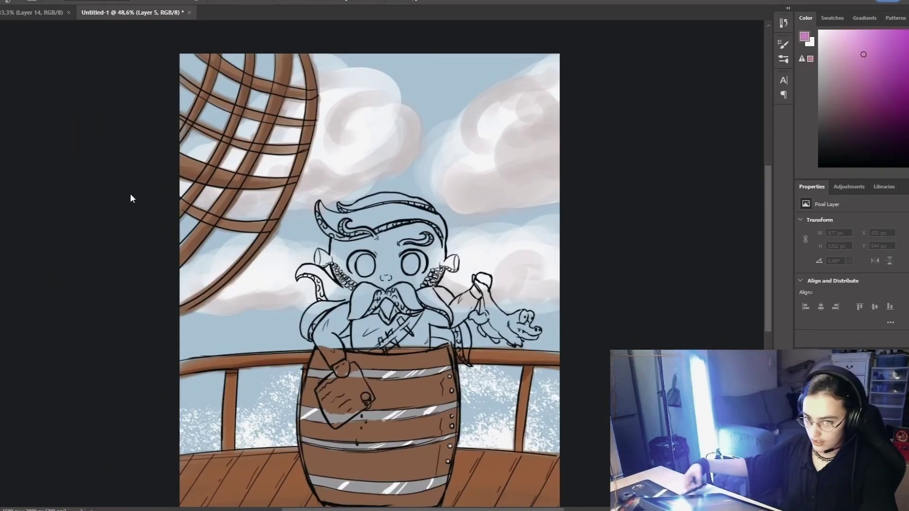
click(866, 64)
click(855, 64)
scroll(350, 265, up, 5)
mouse_move(310, 232)
mouse_down()
mouse_move(378, 223)
mouse_move(315, 255)
mouse_move(293, 240)
mouse_move(419, 293)
mouse_move(342, 303)
mouse_move(299, 247)
mouse_move(381, 229)
mouse_move(512, 234)
mouse_move(542, 270)
mouse_move(470, 331)
mouse_move(408, 327)
mouse_move(397, 340)
mouse_move(380, 327)
mouse_move(503, 341)
mouse_move(496, 302)
mouse_move(590, 321)
mouse_up()
right_click(374, 266)
key(ctrl+z)
mouse_move(303, 379)
mouse_down()
mouse_move(274, 346)
mouse_move(256, 289)
mouse_move(332, 326)
mouse_up()
mouse_move(303, 203)
mouse_down()
mouse_move(296, 165)
mouse_move(410, 137)
mouse_move(522, 203)
mouse_move(455, 134)
mouse_up()
drag(459, 255, 459, 242)
drag(498, 312, 504, 378)
scroll(459, 213, up, 4)
drag(421, 327, 480, 357)
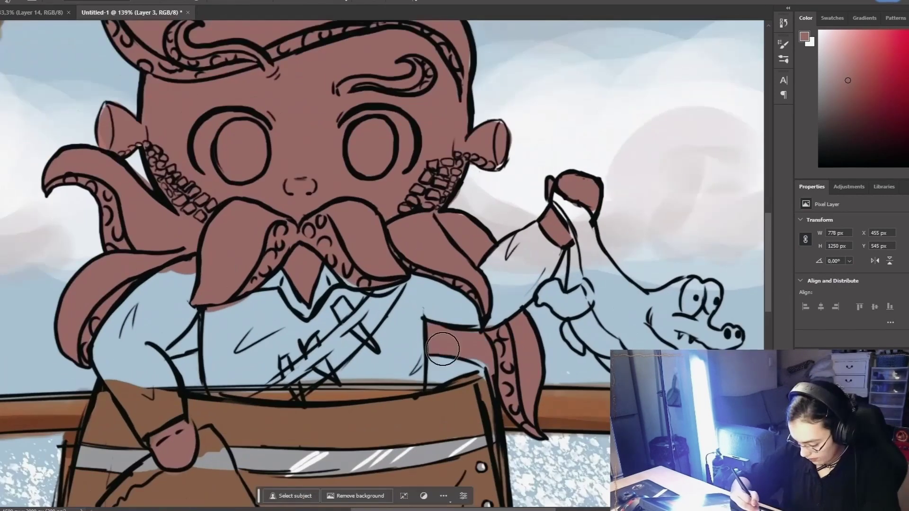
Step: Paint the shirt's sleeves and collar light gray
scroll(392, 373, down, 3)
drag(392, 373, 478, 447)
click(819, 55)
mouse_move(298, 387)
mouse_down()
mouse_move(317, 350)
mouse_move(284, 408)
mouse_move(315, 445)
mouse_up()
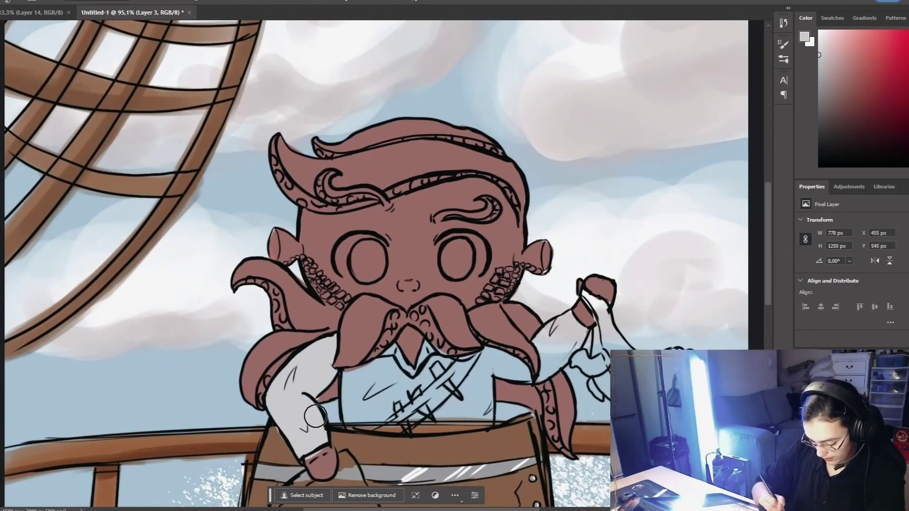
drag(494, 363, 375, 358)
drag(376, 355, 399, 374)
scroll(161, 388, up, 4)
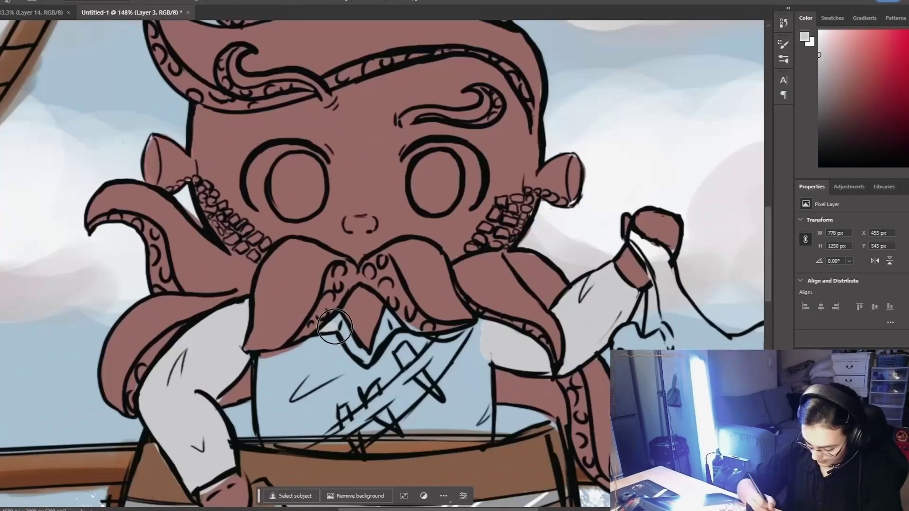
drag(332, 327, 395, 326)
Step: Fill the octopus's vest with a muted gray-green base color
click(834, 88)
mouse_move(322, 348)
mouse_down()
mouse_move(272, 365)
mouse_move(357, 378)
mouse_move(403, 341)
mouse_move(455, 375)
mouse_move(476, 407)
mouse_up()
scroll(545, 303, down, 5)
alt+click(425, 300)
scroll(514, 289, up, 3)
scroll(637, 222, down, 5)
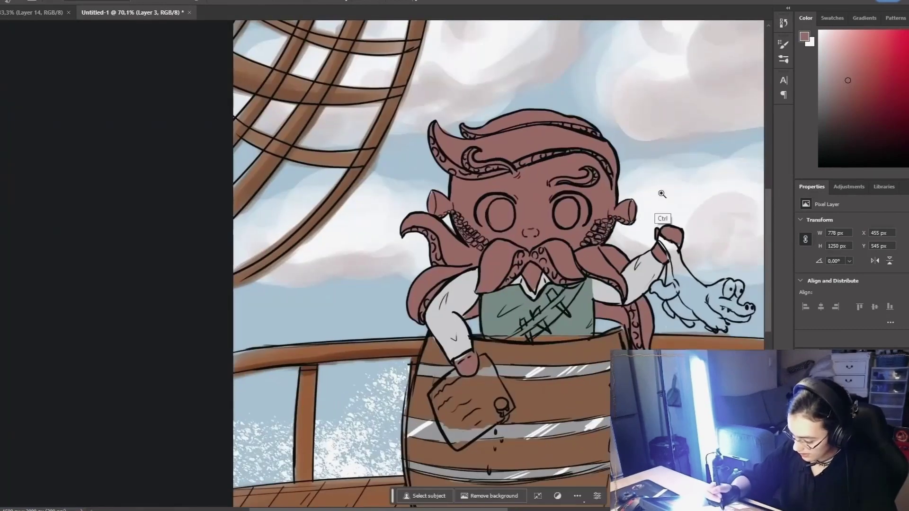
Step: Fill both of the octopus's eyes with white
click(820, 31)
scroll(573, 195, up, 10)
mouse_move(508, 201)
mouse_down()
mouse_move(568, 313)
mouse_move(587, 203)
mouse_up()
scroll(630, 208, down, 10)
scroll(642, 204, up, 9)
mouse_move(369, 218)
mouse_down()
mouse_move(276, 278)
mouse_move(333, 251)
mouse_up()
scroll(382, 224, down, 3)
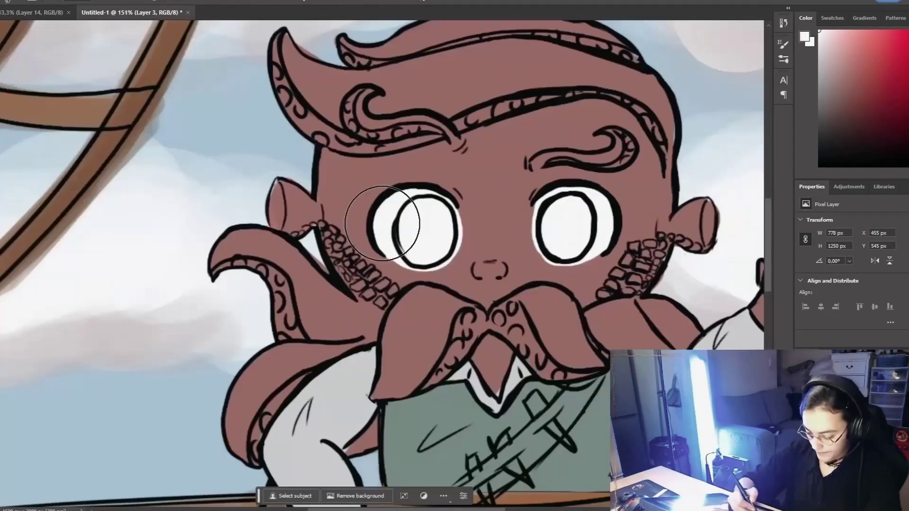
scroll(381, 248, down, 6)
Step: Paint the iris beside the raised curled eyebrow dark brown, leaving a white crescent at its base
click(838, 134)
scroll(483, 266, up, 9)
right_click(517, 247)
click(573, 410)
mouse_move(478, 260)
mouse_down()
mouse_move(497, 264)
mouse_move(514, 284)
mouse_up()
click(844, 137)
key(ctrl+z)
key(ctrl+z)
right_click(498, 259)
click(517, 283)
right_click(542, 230)
drag(596, 252, 594, 252)
mouse_move(537, 227)
mouse_down()
mouse_move(552, 258)
mouse_move(566, 216)
mouse_move(568, 234)
mouse_up()
scroll(632, 195, down, 8)
scroll(633, 194, up, 8)
Step: Paint the other eye's iris dark brown with a matching white crescent and refine both crescents' edges
mouse_move(348, 242)
mouse_down()
mouse_move(384, 265)
mouse_move(353, 223)
mouse_move(407, 232)
mouse_up()
key(e)
key(b)
alt+click(397, 272)
mouse_move(358, 268)
mouse_down()
mouse_move(384, 277)
mouse_move(359, 275)
mouse_move(409, 222)
mouse_up()
alt+click(374, 246)
scroll(568, 204, up, 3)
drag(596, 243, 575, 268)
scroll(448, 237, down, 9)
scroll(449, 236, up, 5)
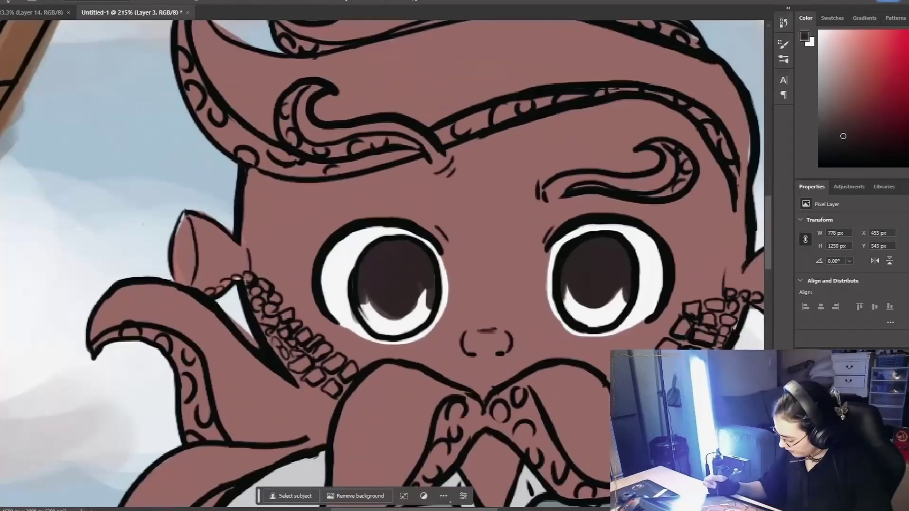
click(874, 61)
click(847, 66)
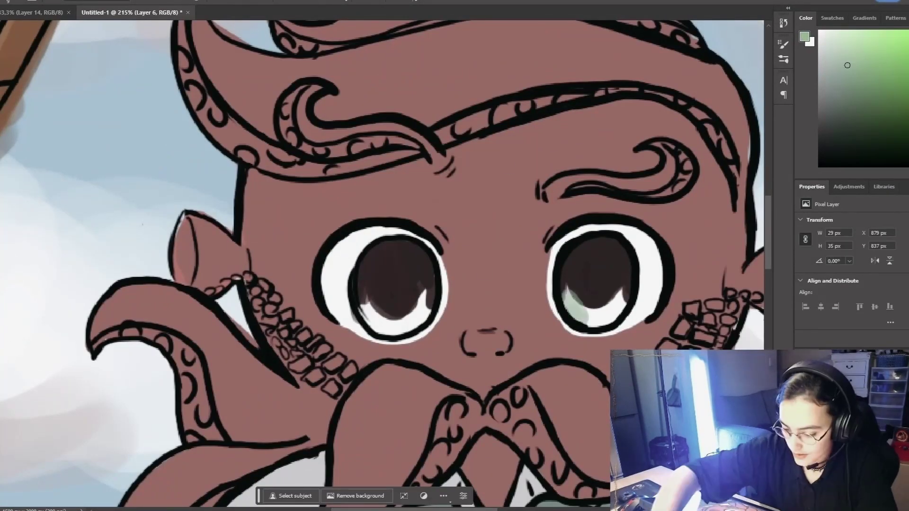
key(ctrl+z)
key(ctrl+z)
Step: Lasso the white crescent in the iris farther from the crocodile and paint it light green
scroll(605, 266, up, 4)
key(l)
drag(146, 334, 122, 345)
drag(180, 401, 142, 374)
drag(130, 331, 305, 290)
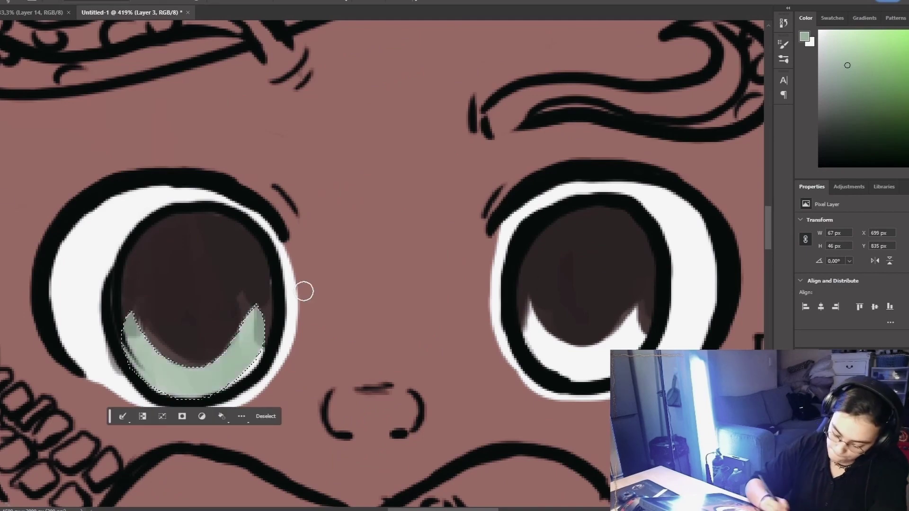
scroll(568, 189, down, 5)
click(873, 40)
drag(398, 244, 433, 239)
key(ctrl+d)
Step: Select the other iris's crescent, fill it with the same light green, and brighten both crescents with paler green
scroll(542, 237, up, 3)
drag(541, 250, 587, 269)
key(alt+BackSpace)
key(ctrl+d)
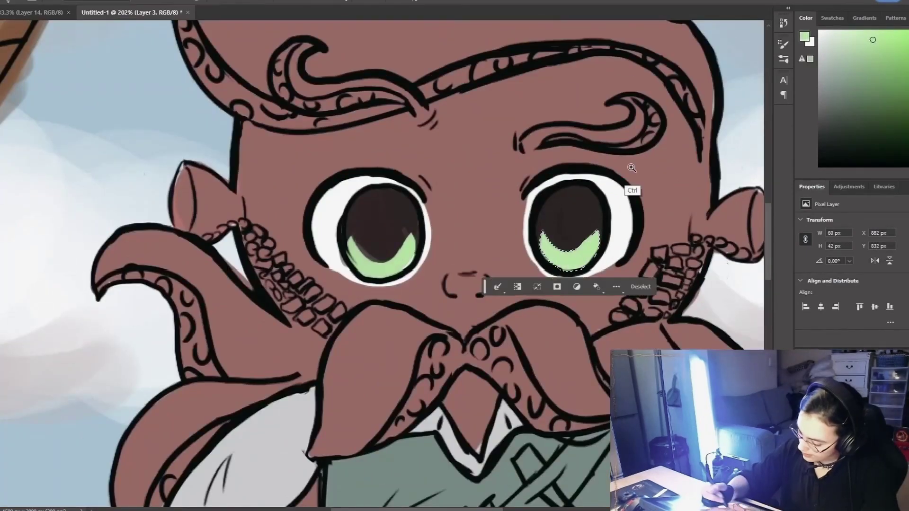
scroll(417, 264, up, 2)
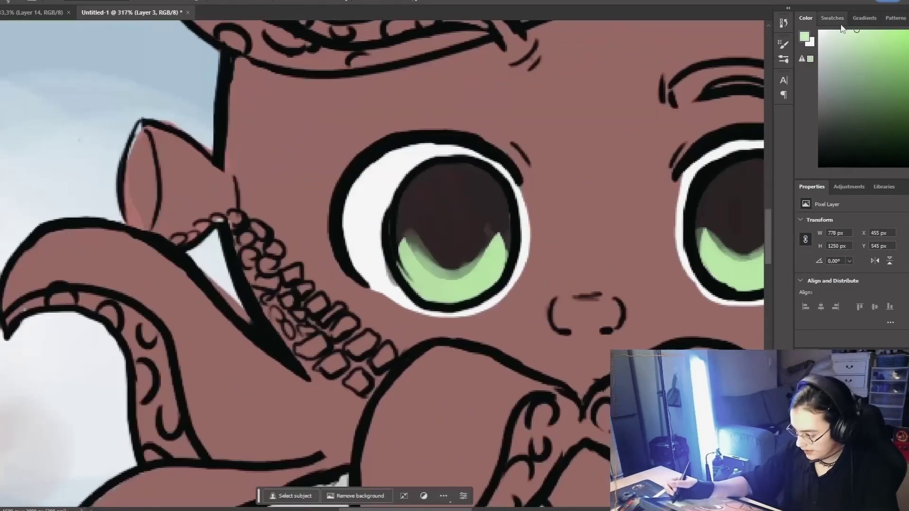
drag(739, 190, 492, 237)
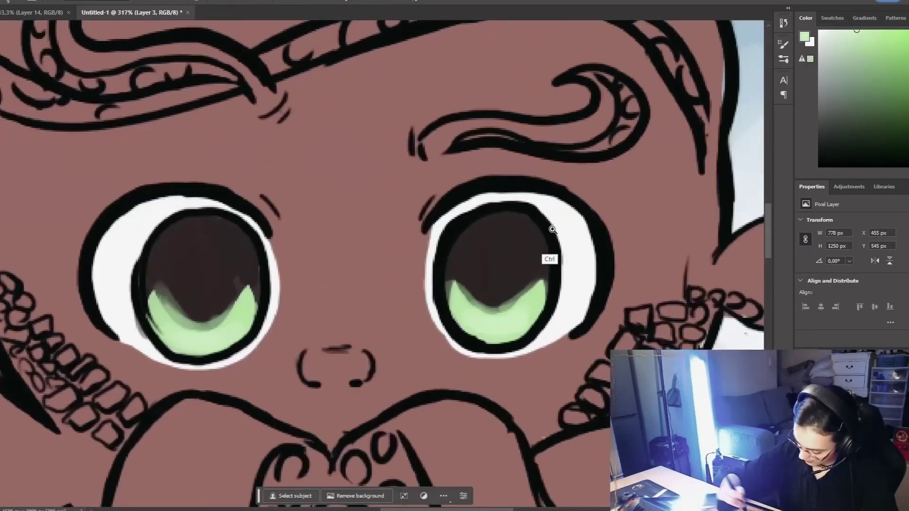
Step: Paint a large white reflection and a small white sparkle in the iris of each eye with a small brush
scroll(552, 228, down, 2)
click(820, 31)
right_click(367, 247)
click(452, 399)
drag(359, 262, 367, 258)
click(396, 304)
drag(559, 257, 565, 249)
click(596, 291)
scroll(418, 299, down, 4)
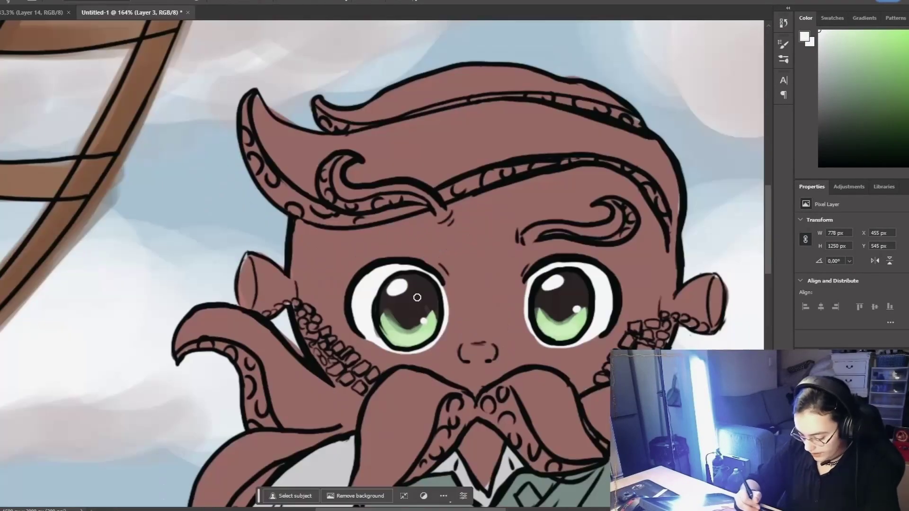
Step: Sample the skin color and paint a darker red-brown shade over both scaly sideburns with a larger brush
alt+click(365, 256)
scroll(335, 215, up, 2)
right_click(270, 198)
click(468, 227)
drag(469, 227, 408, 149)
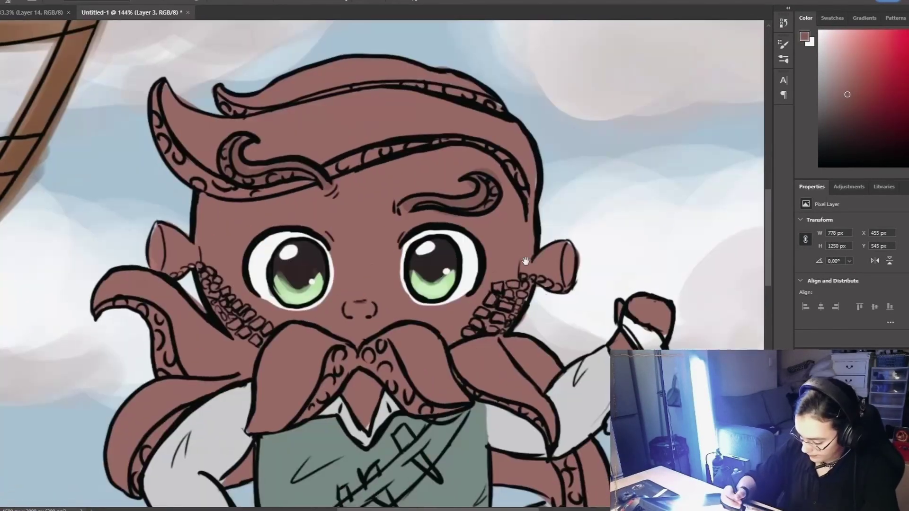
drag(525, 273, 551, 284)
drag(219, 309, 242, 326)
Step: Choose a darker red-brown and shade the suckered undersides of the tentacles and the side of the face
click(848, 113)
scroll(499, 191, up, 2)
mouse_move(172, 265)
mouse_down()
mouse_move(171, 187)
mouse_move(311, 175)
mouse_up()
drag(192, 327, 237, 372)
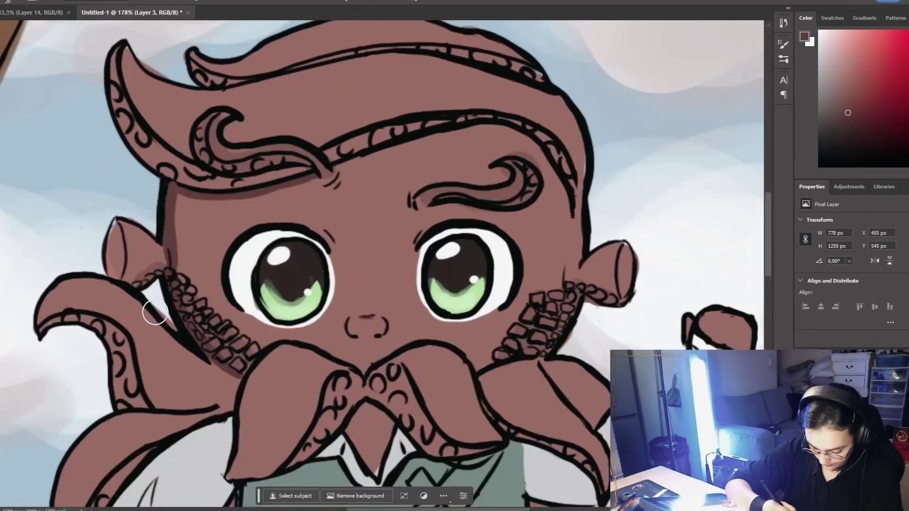
mouse_move(52, 326)
mouse_down()
mouse_move(134, 373)
mouse_move(196, 225)
mouse_up()
drag(204, 318, 166, 357)
drag(255, 403, 297, 374)
drag(455, 365, 298, 395)
mouse_move(518, 441)
mouse_down()
mouse_move(469, 396)
mouse_move(550, 481)
mouse_up()
Step: Continue the dark red-brown shading on the nose, inner ears, moustache and remaining tentacle undersides
mouse_move(394, 287)
mouse_down()
mouse_move(309, 203)
mouse_move(374, 236)
mouse_up()
drag(157, 177, 116, 253)
drag(175, 228, 189, 215)
scroll(199, 208, down, 2)
drag(284, 95, 385, 313)
mouse_move(450, 268)
mouse_down()
mouse_move(430, 228)
mouse_move(115, 226)
mouse_up()
mouse_move(153, 156)
mouse_down()
mouse_move(237, 150)
mouse_move(426, 163)
mouse_up()
drag(479, 208, 435, 211)
scroll(435, 211, down, 2)
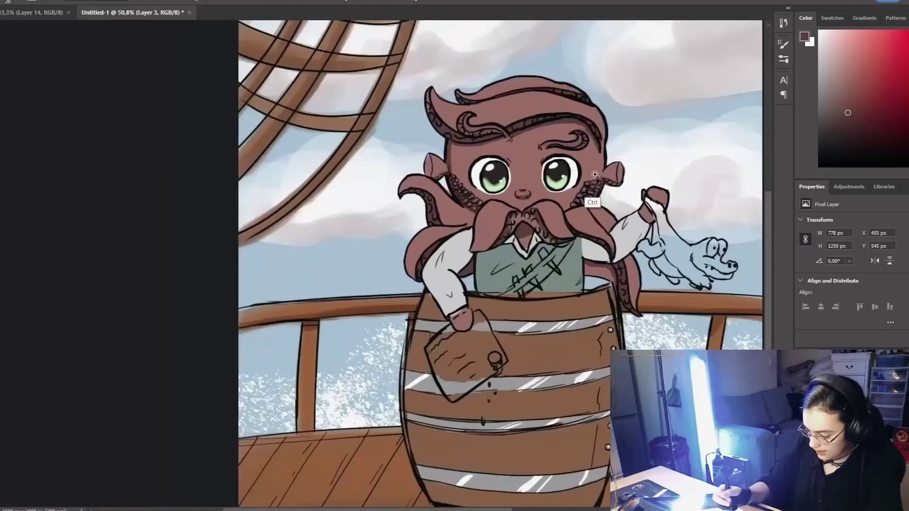
Step: Sample the skin color, switch to Layer 5 and paint lighter pink highlights along the hair tentacles
scroll(332, 190, up, 5)
scroll(280, 152, down, 2)
alt+click(360, 234)
scroll(362, 183, down, 3)
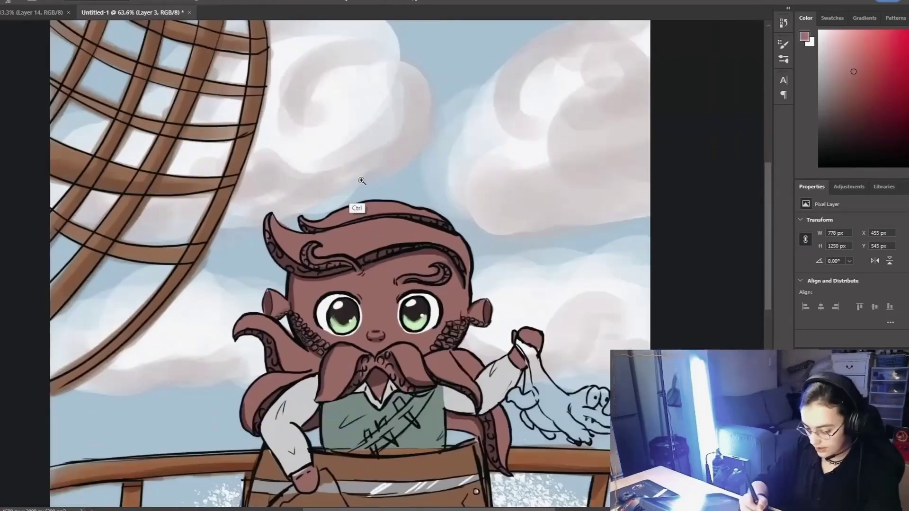
scroll(313, 166, up, 2)
right_click(845, 417)
click(891, 235)
key(ctrl+z)
right_click(845, 417)
click(891, 235)
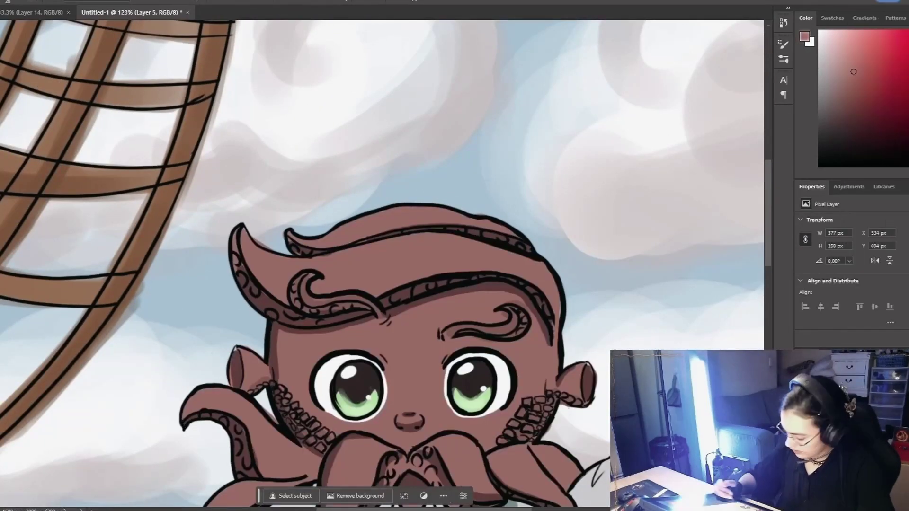
drag(419, 195, 374, 235)
click(852, 43)
drag(249, 277, 466, 277)
Step: Add light pink highlights along the outer tentacle edges and short highlight strokes on top of the hair
scroll(394, 271, up, 3)
scroll(393, 270, down, 3)
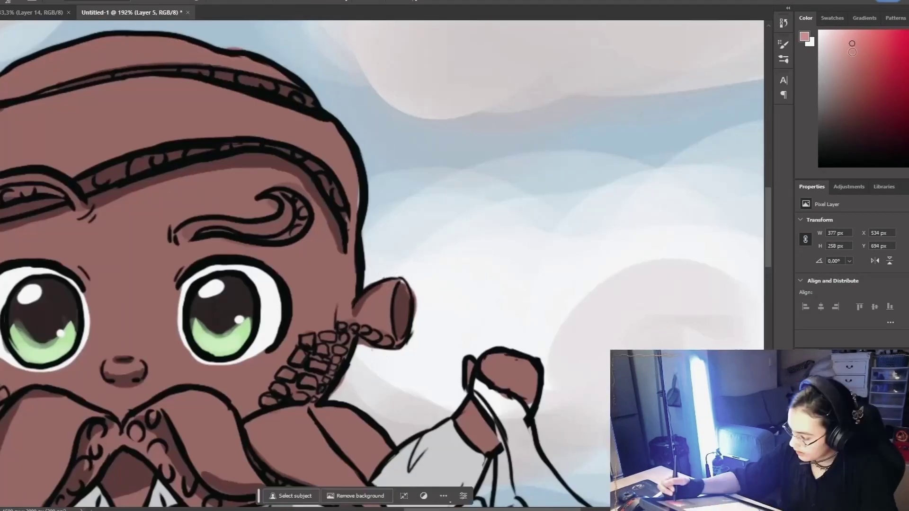
drag(361, 341, 498, 369)
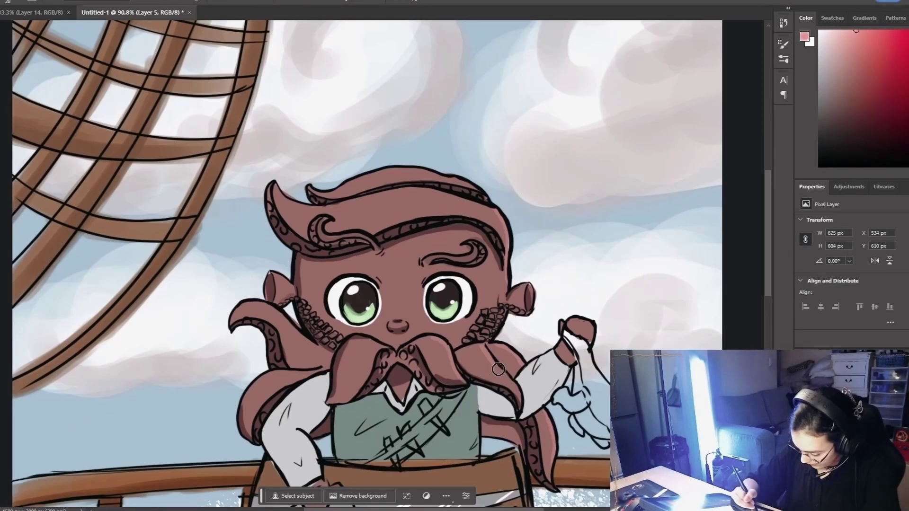
scroll(493, 189, up, 1)
drag(446, 204, 428, 207)
drag(419, 203, 402, 206)
drag(395, 204, 386, 207)
scroll(523, 356, down, 5)
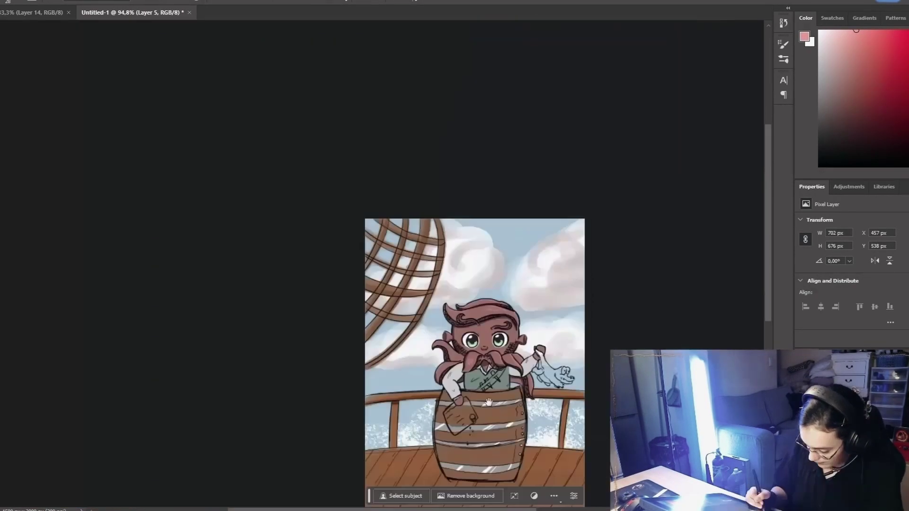
Step: Sample the vest green, darken it and shade the vest's side edges and fold
scroll(512, 331, up, 5)
scroll(510, 289, down, 5)
scroll(568, 339, up, 4)
alt+click(312, 353)
scroll(327, 352, up, 2)
scroll(327, 352, up, 4)
drag(195, 308, 194, 407)
drag(247, 331, 225, 359)
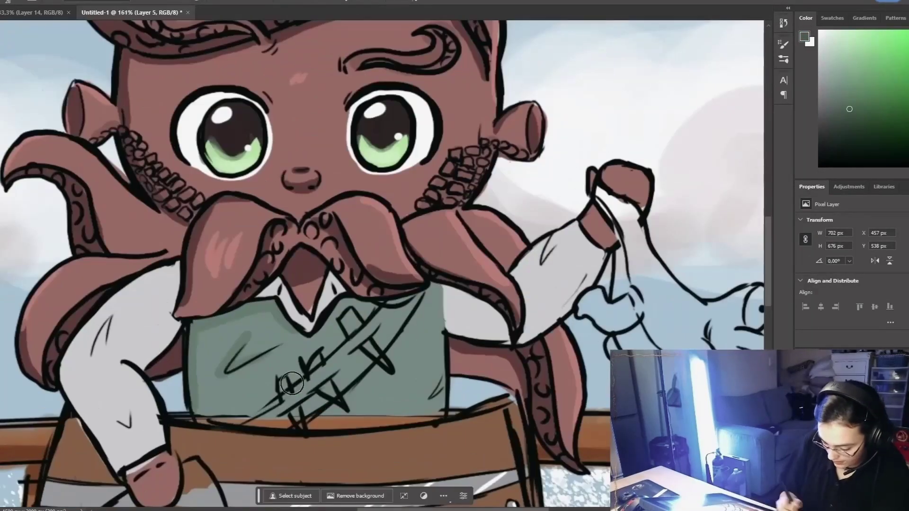
drag(436, 284, 436, 405)
Step: Choose a muted brown and paint the diagonal strap across the vest
scroll(444, 361, down, 5)
click(907, 158)
scroll(331, 379, up, 6)
drag(544, 255, 525, 308)
drag(573, 256, 516, 322)
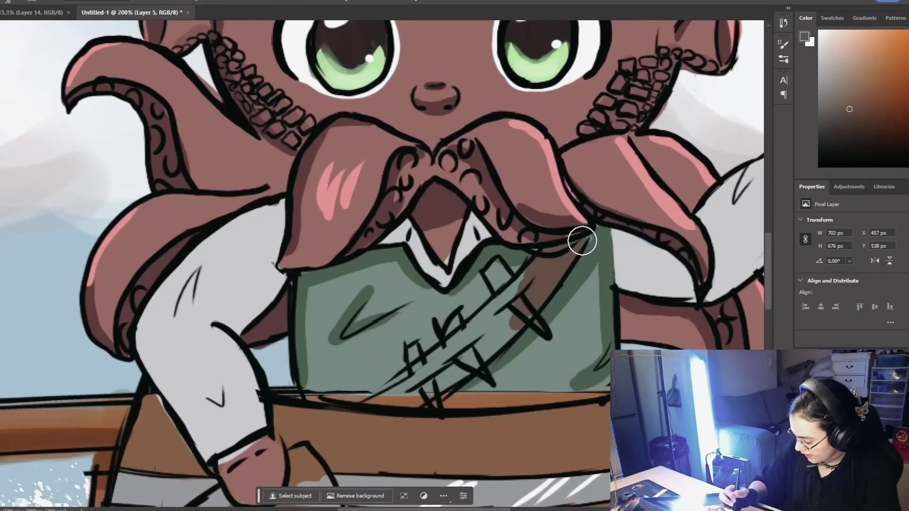
drag(521, 288, 426, 386)
Step: Paint the knives tucked in the chest strap light gray
click(819, 78)
drag(499, 272, 540, 326)
drag(466, 356, 483, 372)
scroll(453, 276, down, 7)
mouse_move(413, 361)
mouse_down()
mouse_move(433, 398)
mouse_move(439, 270)
mouse_move(417, 361)
mouse_move(473, 308)
mouse_up()
Step: Fill the letter in front of the barrel with a pale beige-gray
click(837, 60)
scroll(387, 379, up, 6)
mouse_move(474, 326)
mouse_down()
mouse_move(454, 265)
mouse_move(476, 261)
mouse_move(386, 422)
mouse_move(386, 343)
mouse_up()
Step: Paint the letter's wax seal red and add a small white highlight to it
click(891, 95)
click(891, 71)
mouse_move(385, 348)
mouse_down()
mouse_move(385, 365)
mouse_move(388, 300)
mouse_up()
click(819, 31)
scroll(401, 281, up, 6)
drag(398, 166, 405, 203)
scroll(388, 351, down, 10)
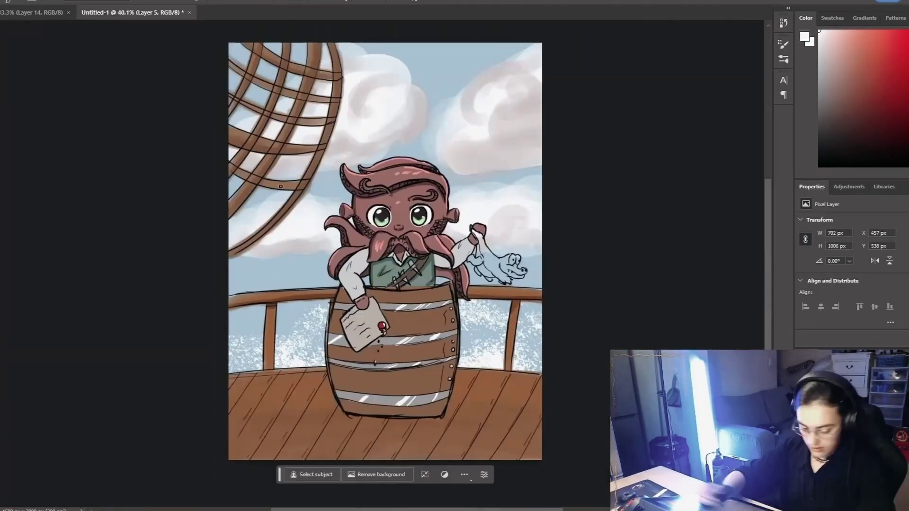
Step: Sample the barrel brown, choose a darker shade and paint a shadow along the barrel's side below the letter
alt+click(360, 379)
click(869, 114)
scroll(371, 392, up, 4)
drag(337, 394, 369, 427)
drag(309, 325, 353, 424)
drag(317, 360, 353, 421)
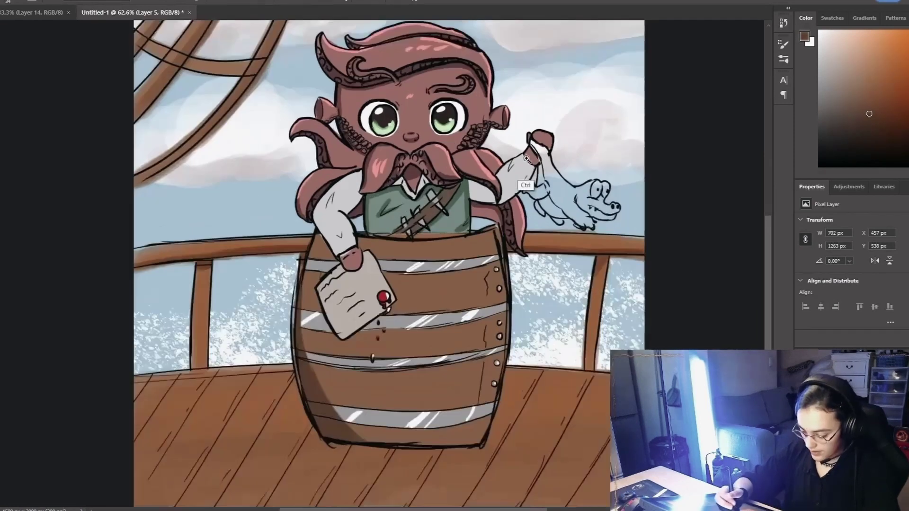
Step: Sample the vest green, switch to Layer 3 and paint the scaly sideburns and the crocodile muted green
scroll(417, 143, up, 5)
alt+click(331, 327)
right_click(512, 204)
click(606, 352)
drag(491, 196, 503, 218)
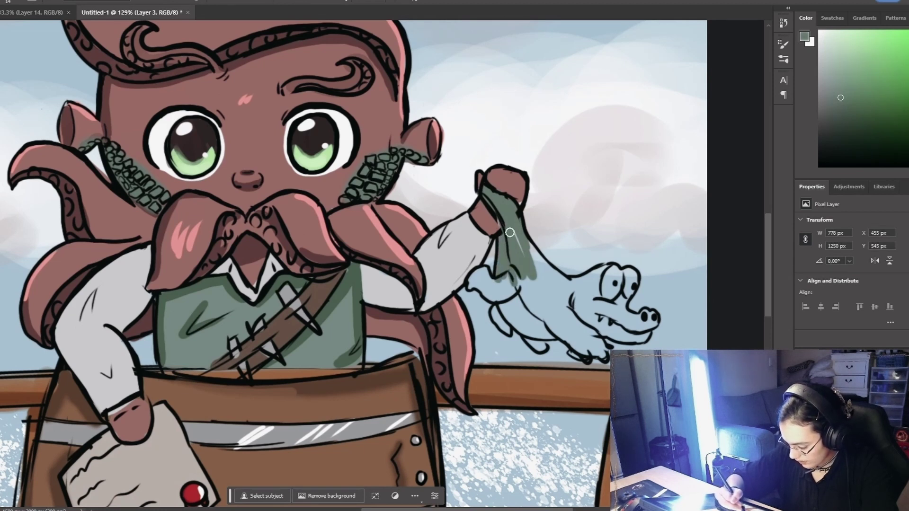
drag(530, 271, 519, 297)
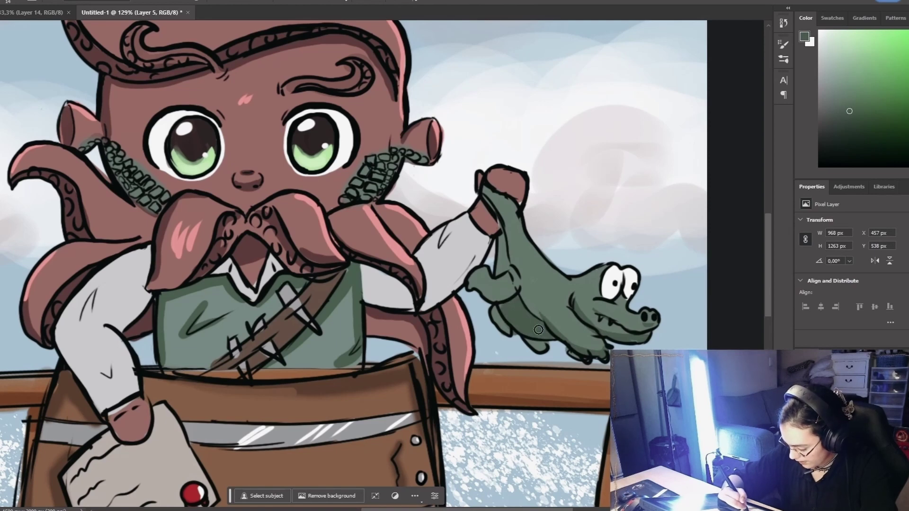
Step: On Layer 5, shade the crocodile's underside dark green and add light green highlights along its tail and body
drag(533, 341, 541, 348)
mouse_move(598, 147)
mouse_down()
mouse_move(563, 266)
mouse_move(604, 237)
mouse_up()
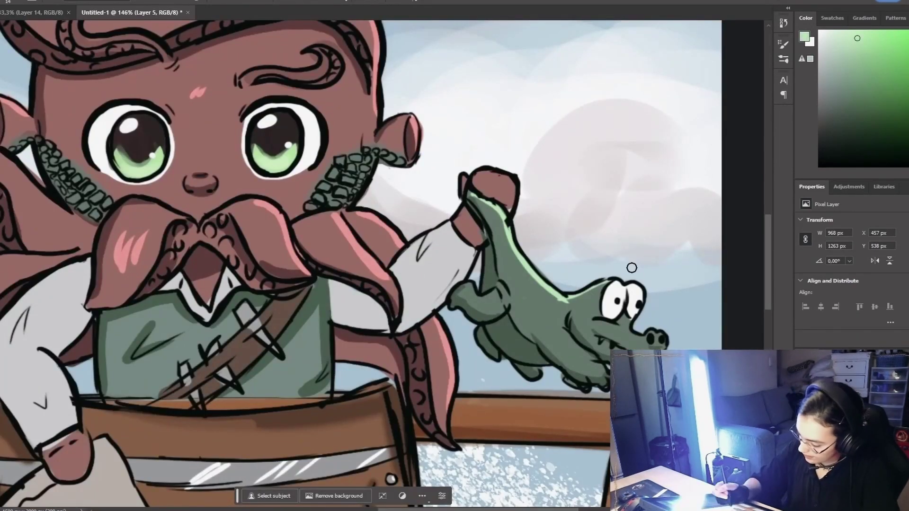
drag(558, 335, 568, 346)
mouse_move(665, 194)
mouse_down()
mouse_move(611, 327)
mouse_move(566, 247)
mouse_up()
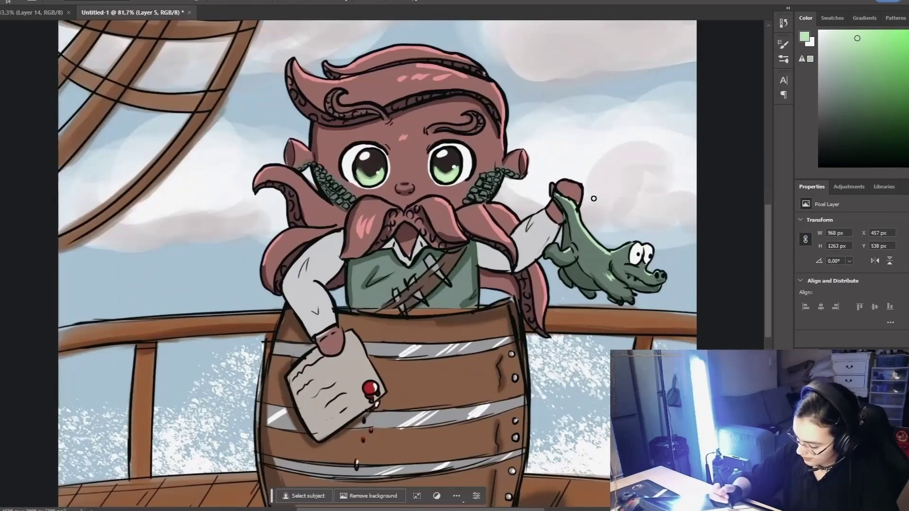
Step: Sample the highlight pink, add highlights to the hands, and add small touches in sampled white
alt+click(502, 118)
drag(502, 128, 539, 203)
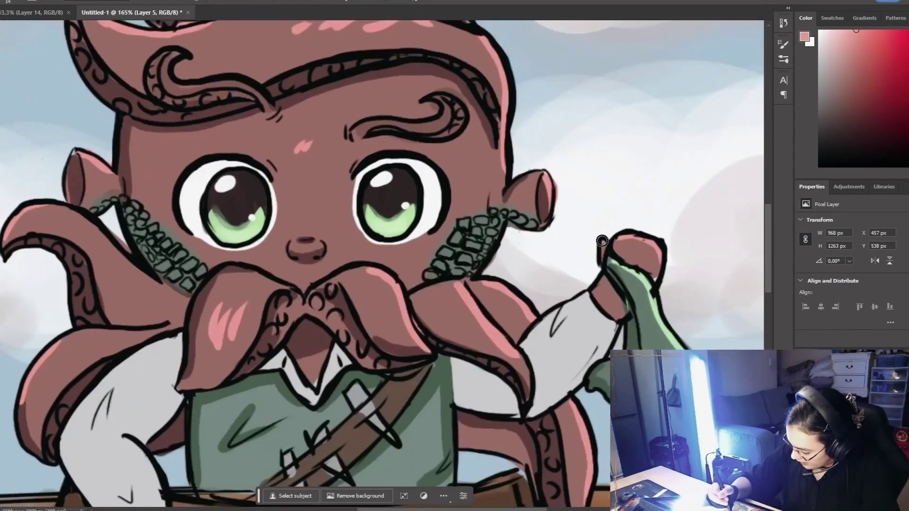
drag(673, 195, 601, 246)
alt+click(470, 337)
mouse_move(516, 341)
mouse_down()
mouse_move(426, 369)
mouse_move(414, 348)
mouse_up()
mouse_move(436, 344)
mouse_down()
mouse_move(429, 325)
mouse_move(384, 326)
mouse_up()
drag(559, 175, 538, 189)
drag(483, 151, 504, 270)
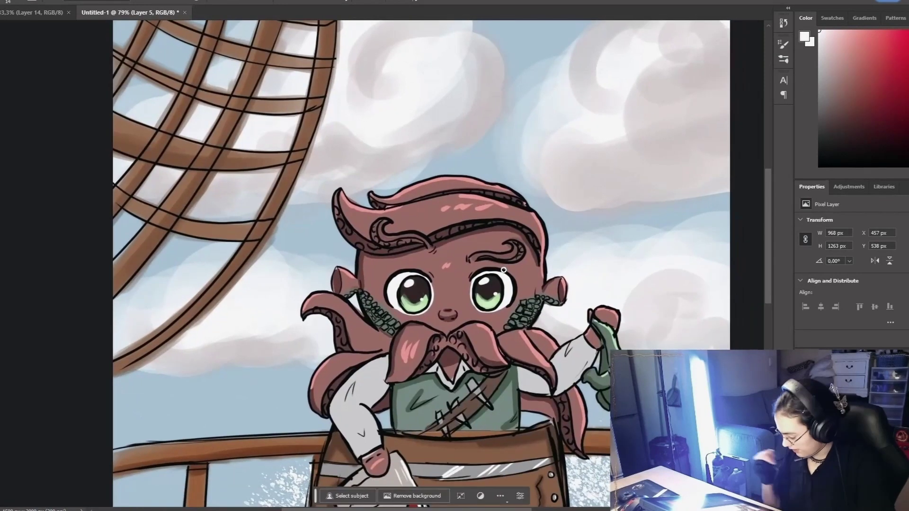
Step: Sample the iris green, choose a deeper green and dab a small spot in the dark part of each iris
alt+click(503, 270)
alt+click(406, 299)
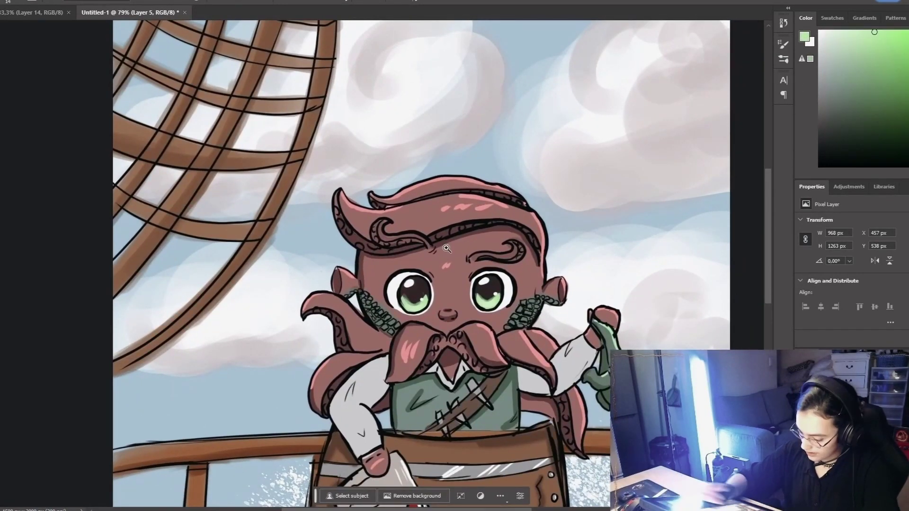
scroll(405, 298, up, 3)
click(618, 315)
scroll(692, 214, down, 5)
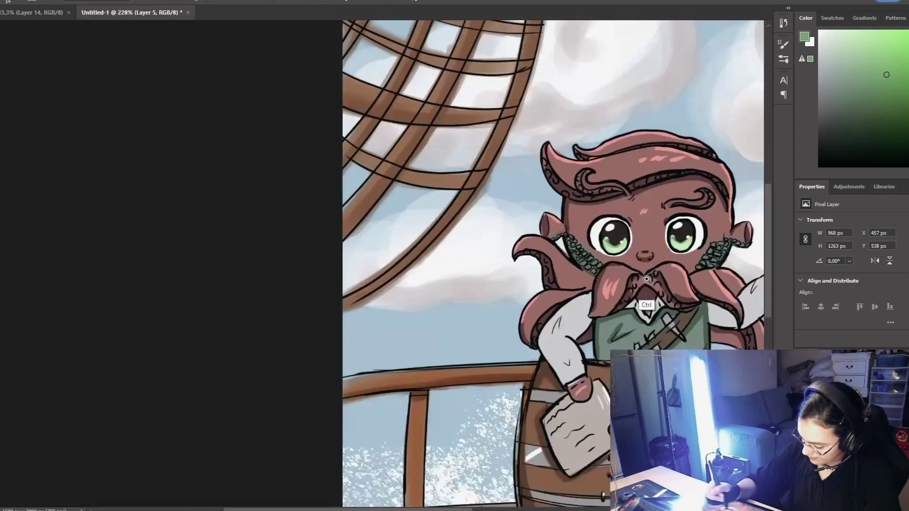
scroll(687, 215, up, 3)
Step: Add a small purple reflection spot to each iris and brighten its center with lighter purple
click(893, 60)
scroll(544, 266, up, 3)
click(609, 230)
click(642, 256)
click(868, 30)
click(400, 263)
click(644, 257)
scroll(674, 233, down, 5)
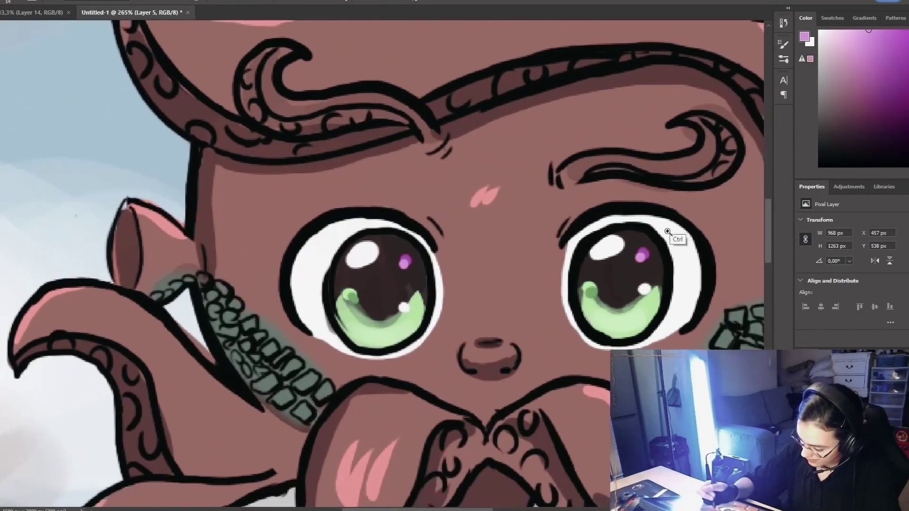
Step: Add tiny white sparkles to the eyes beside the colored reflections
scroll(682, 196, up, 5)
click(822, 31)
click(521, 233)
scroll(661, 242, down, 5)
scroll(609, 282, down, 2)
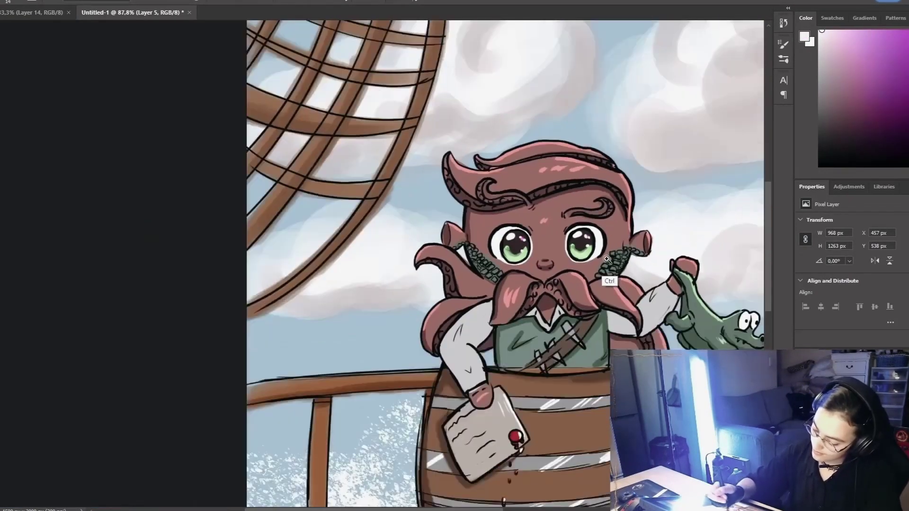
Step: Dab light turquoise accents into both irises and add a touch of darker turquoise
scroll(570, 172, up, 5)
click(874, 30)
click(399, 264)
click(649, 258)
scroll(649, 257, down, 4)
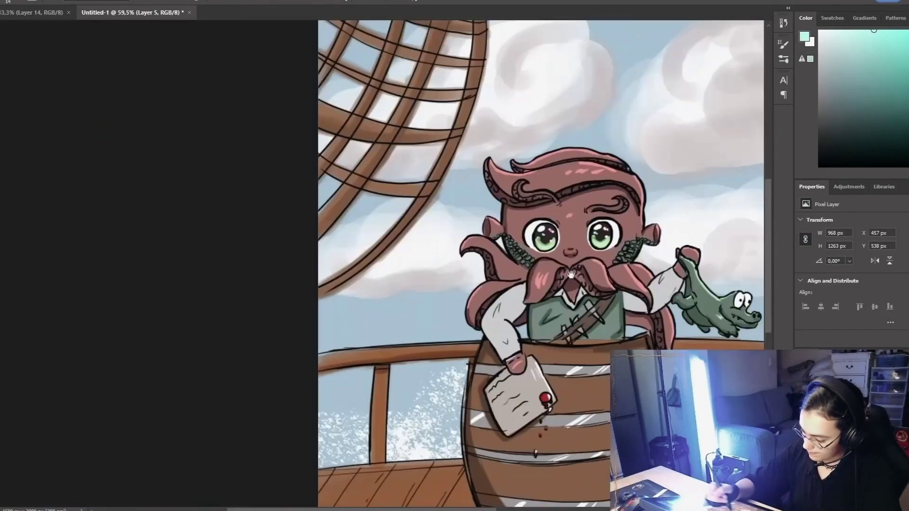
scroll(638, 205, up, 3)
click(879, 83)
click(572, 279)
scroll(611, 209, down, 5)
Step: Try painting a pink blush stroke on the cheek beneath one eye, and undo it
mouse_move(642, 226)
mouse_down()
mouse_move(552, 211)
mouse_move(572, 166)
mouse_move(552, 208)
mouse_up()
scroll(469, 177, up, 4)
click(869, 49)
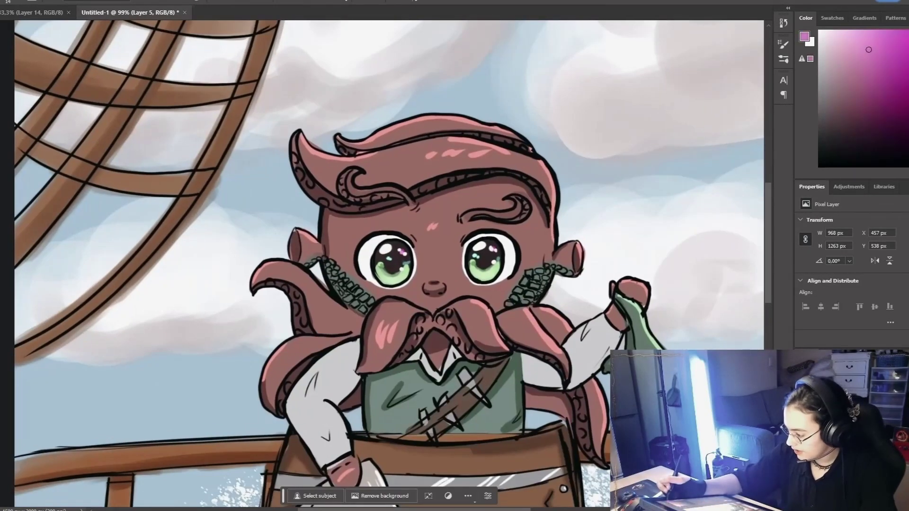
click(872, 34)
right_click(422, 254)
click(524, 345)
drag(410, 286, 384, 290)
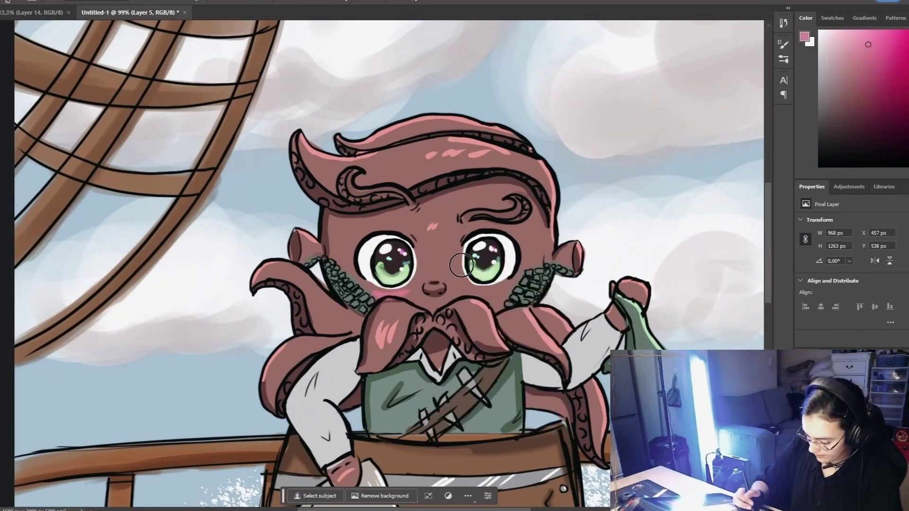
key(ctrl+z)
Step: Choose a soft brush and paint a soft pink blush across the nose, both cheeks and the sideburns
right_click(456, 272)
drag(576, 388, 577, 398)
click(570, 363)
drag(401, 291, 416, 292)
alt+click(439, 273)
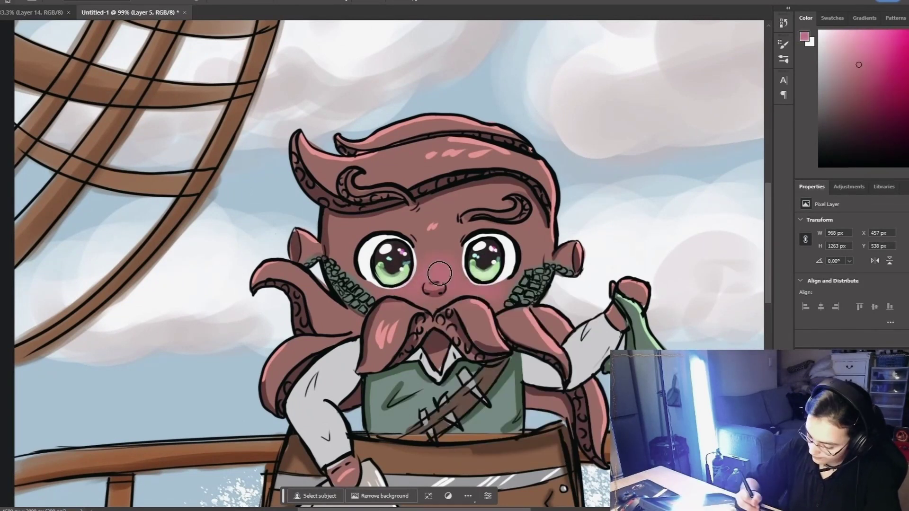
alt+click(540, 267)
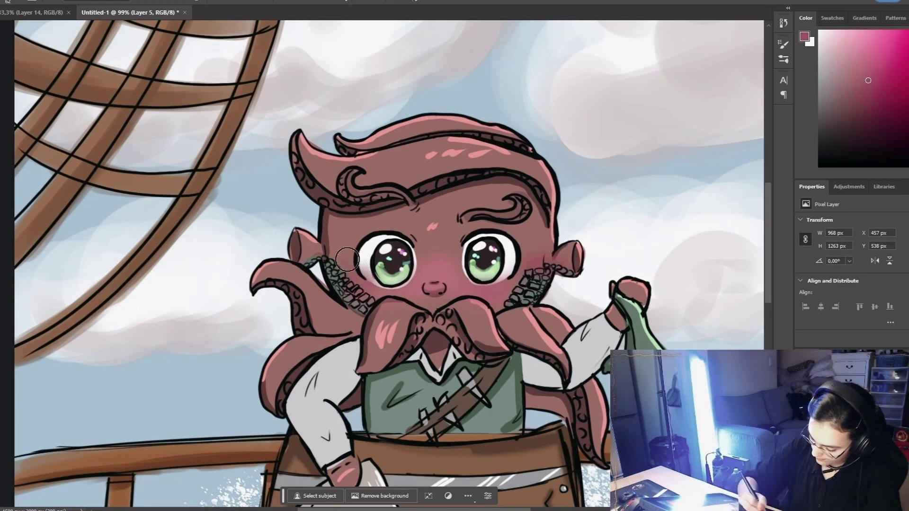
drag(347, 259, 323, 247)
scroll(438, 260, down, 3)
scroll(438, 261, up, 3)
Step: Sample white from the eye, reduce the brush and add a small white highlight to the nose
alt+click(476, 255)
right_click(435, 258)
drag(496, 284, 487, 283)
scroll(435, 282, up, 3)
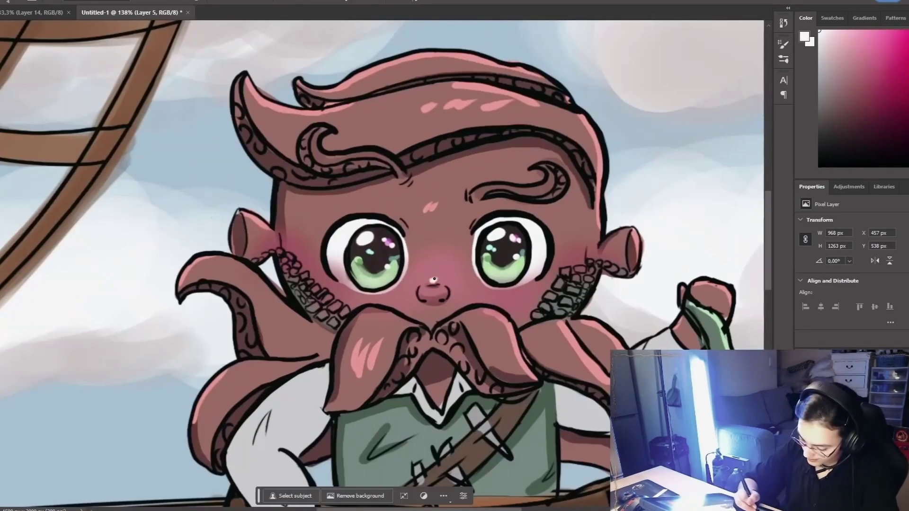
scroll(359, 299, down, 5)
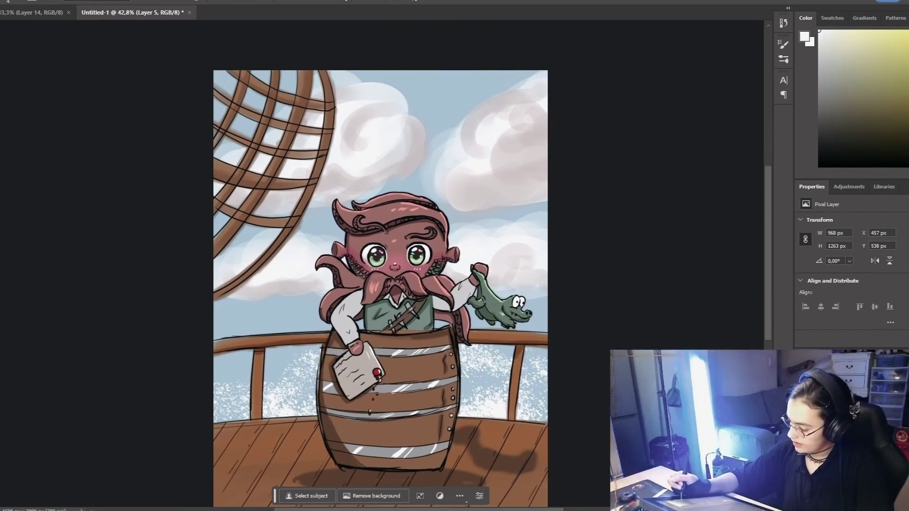
Step: Activate the line art layer and try a black wavy test stroke across the sky, undoing it
mouse_move(908, 149)
mouse_down()
mouse_move(908, 158)
mouse_move(908, 151)
mouse_up()
click(908, 32)
click(852, 426)
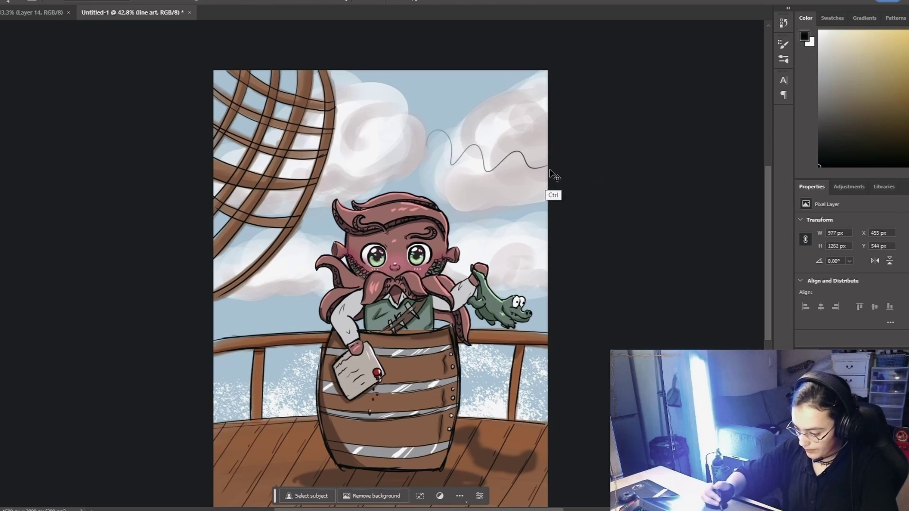
key(ctrl+z)
drag(473, 164, 488, 129)
Step: Pick a saturated red and try short test strokes in the sky above the character, undoing them
click(908, 34)
click(906, 69)
key(ctrl+z)
drag(401, 102, 405, 100)
key(ctrl+z)
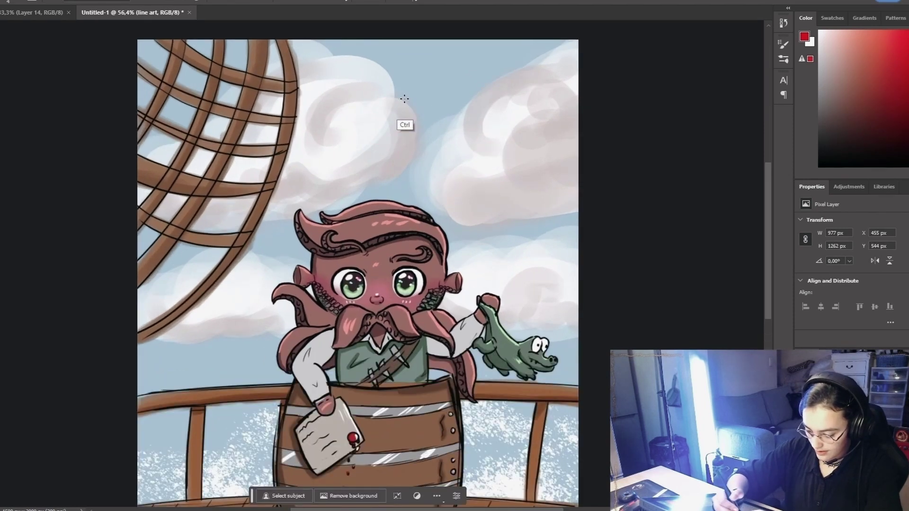
right_click(406, 103)
mouse_move(374, 147)
mouse_down()
mouse_move(404, 83)
mouse_move(411, 146)
mouse_move(389, 78)
mouse_up()
key(ctrl+z)
Step: Choose another brush preset and hand-letter the red title "Octi-nut" in the sky with three underlines, undoing stray strokes
right_click(432, 114)
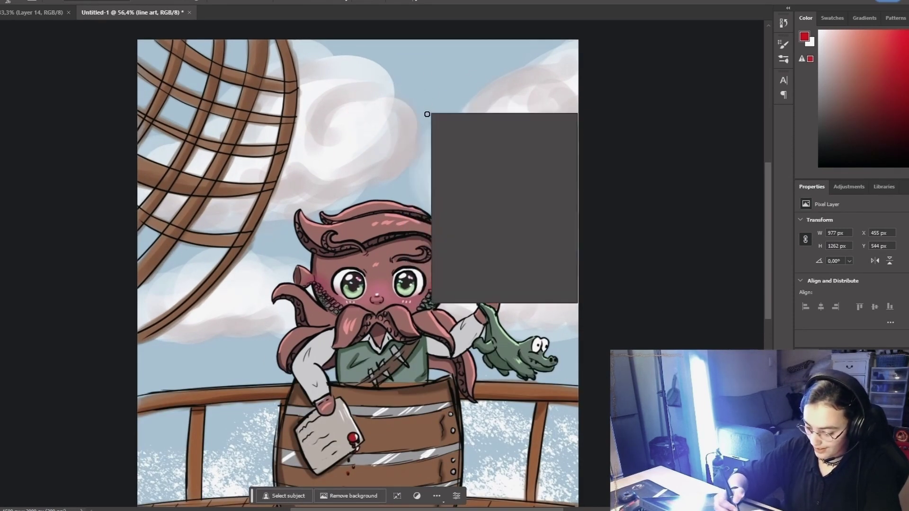
scroll(550, 237, up, 3)
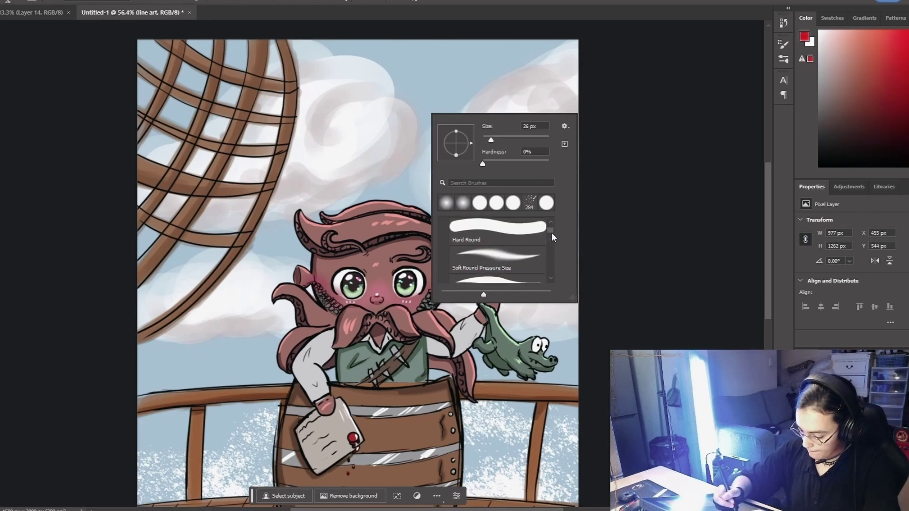
click(521, 269)
click(371, 126)
mouse_move(350, 121)
mouse_down()
mouse_move(410, 86)
mouse_move(393, 144)
mouse_move(375, 81)
mouse_move(334, 137)
mouse_move(370, 137)
mouse_move(374, 112)
mouse_move(396, 146)
mouse_up()
key(ctrl+z)
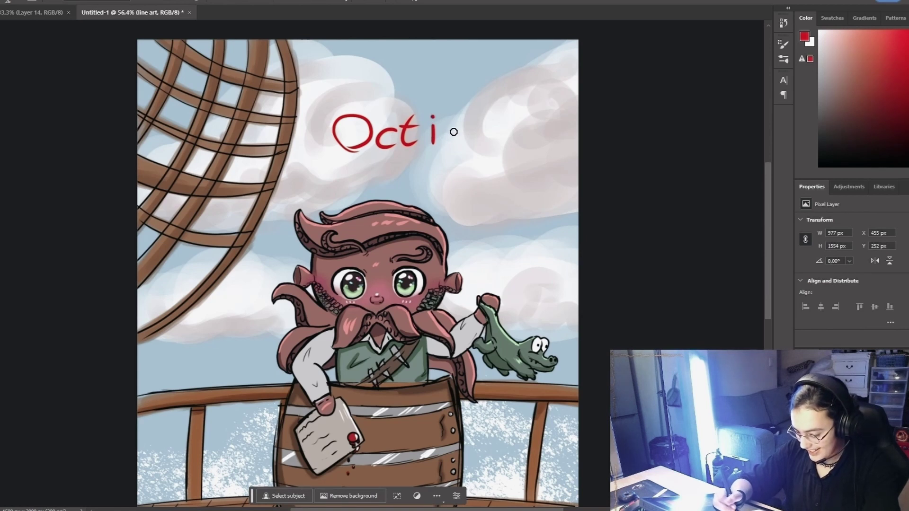
key(ctrl+z)
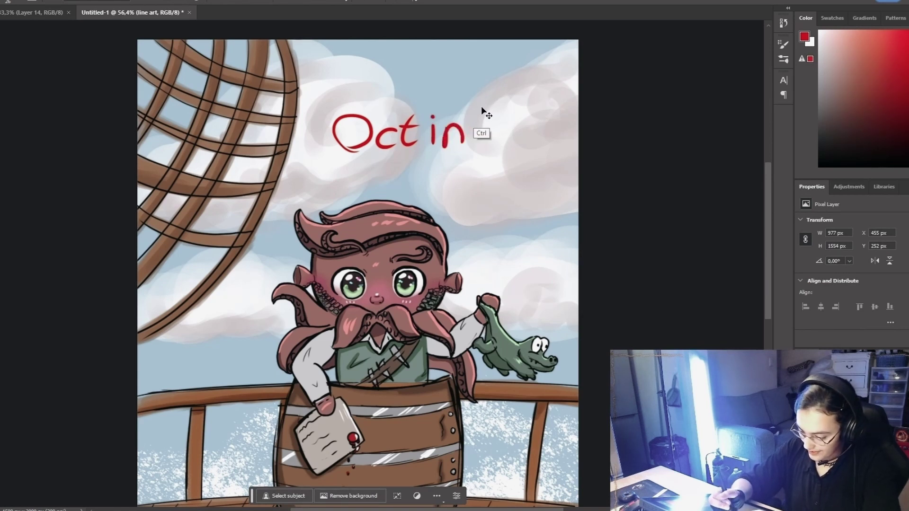
key(ctrl+z)
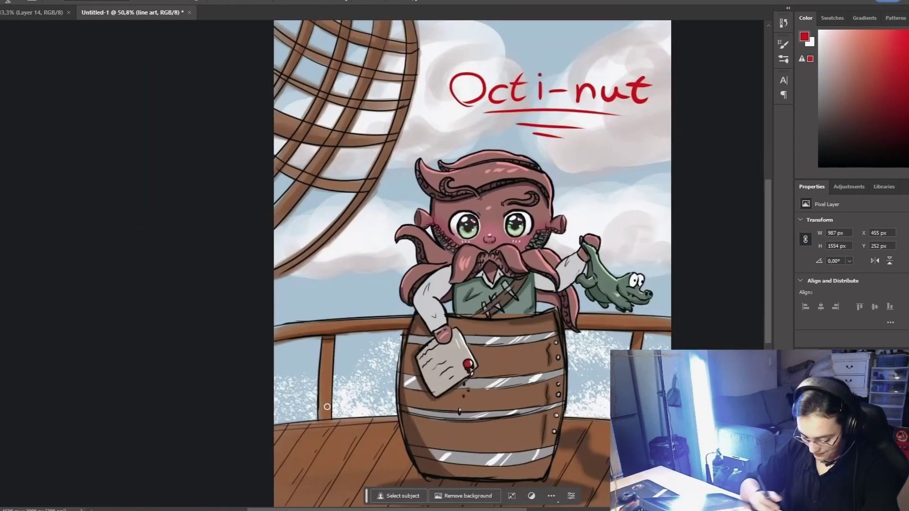
mouse_move(313, 458)
mouse_down()
mouse_move(339, 467)
mouse_move(363, 448)
mouse_move(352, 433)
mouse_move(331, 438)
mouse_move(349, 444)
mouse_up()
mouse_move(581, 205)
mouse_down()
mouse_move(559, 241)
mouse_move(455, 246)
mouse_up()
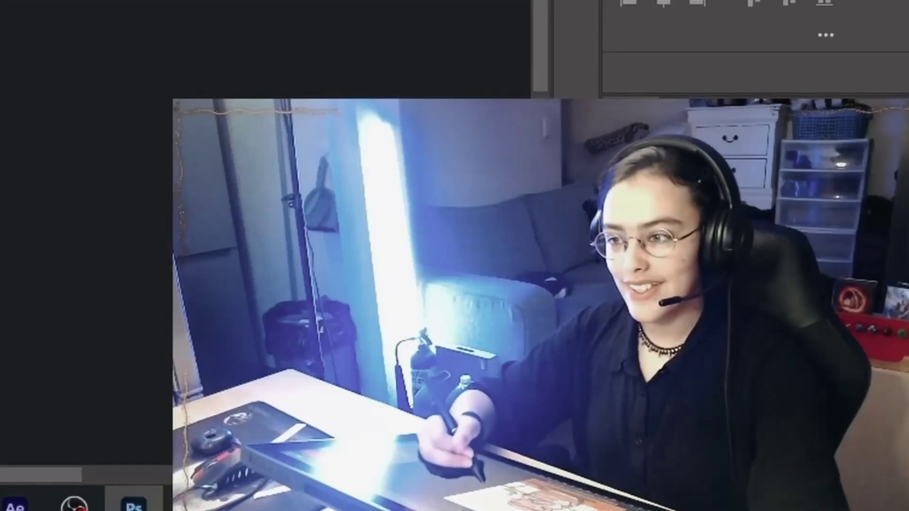